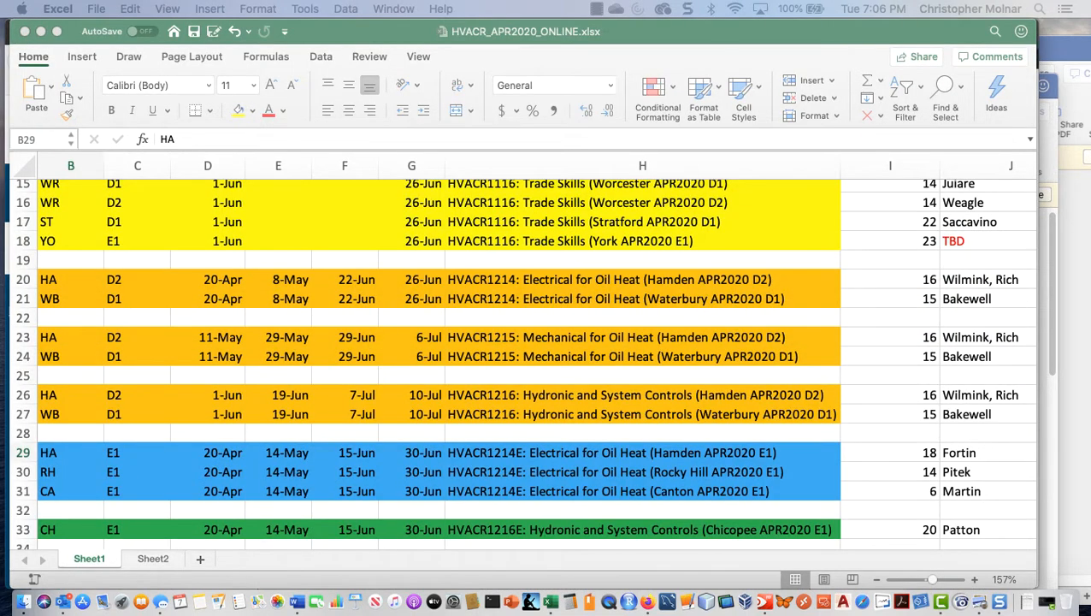
Step: Examine the HVACR1214E rows for HA, RH and CA on Sheet1, including their course codes, E1 sections and titles
left_click(64, 452)
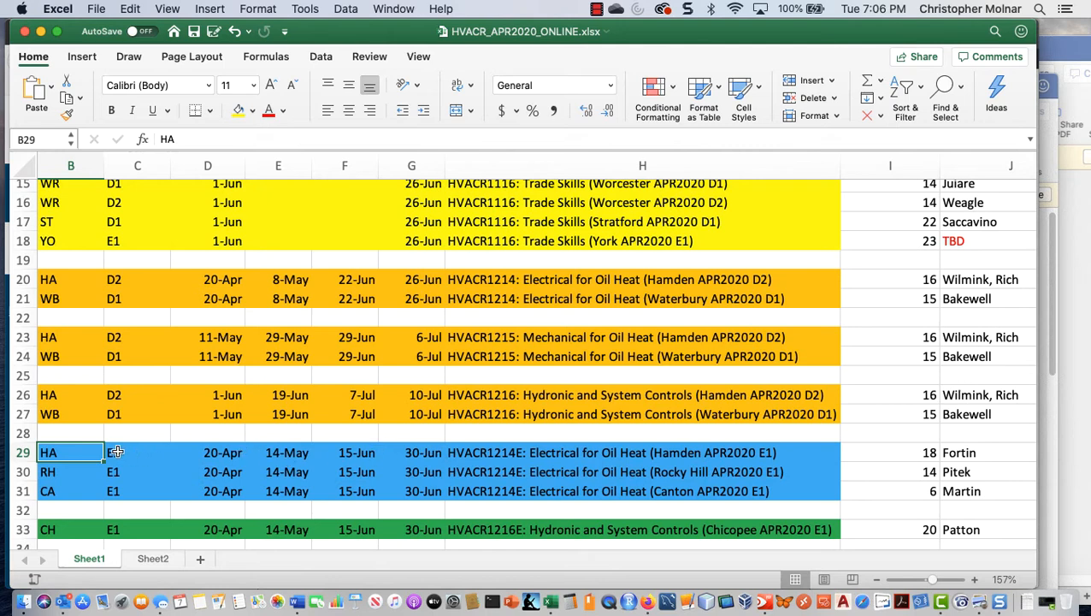
mouse_move(105, 453)
left_mouse_down()
mouse_move(202, 458)
mouse_move(86, 453)
left_mouse_up()
left_click(694, 487, "shift")
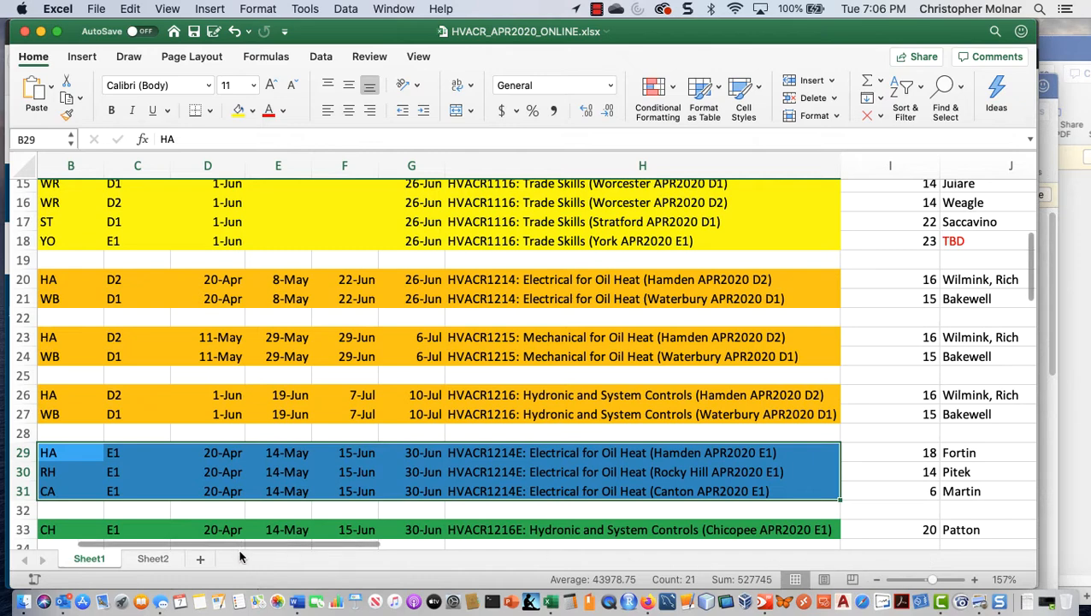
left_click_drag(242, 545, 192, 516)
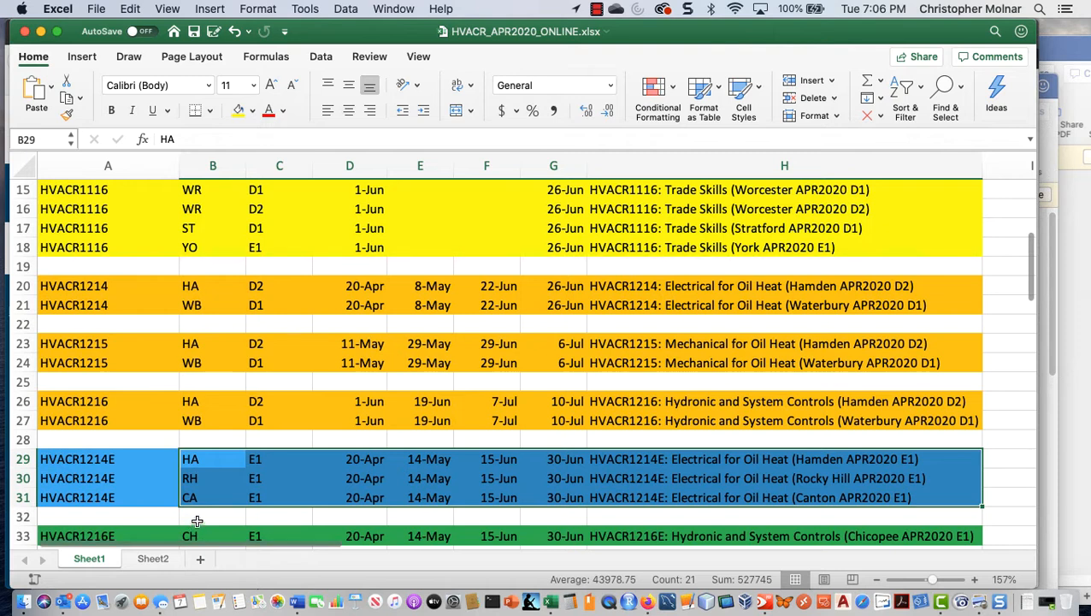
left_click(67, 457)
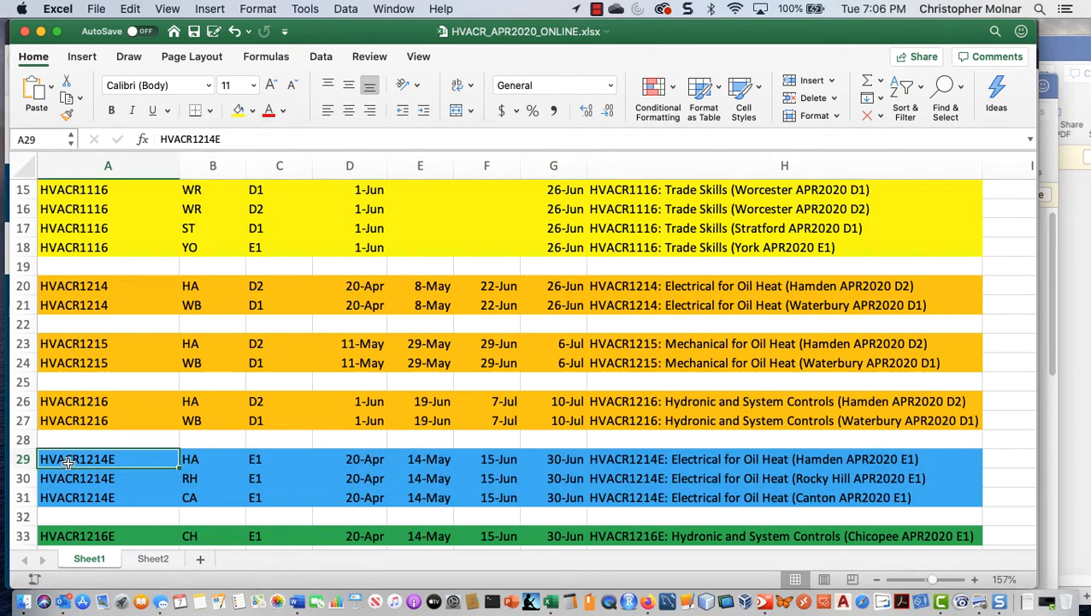
left_click_drag(69, 459, 65, 500)
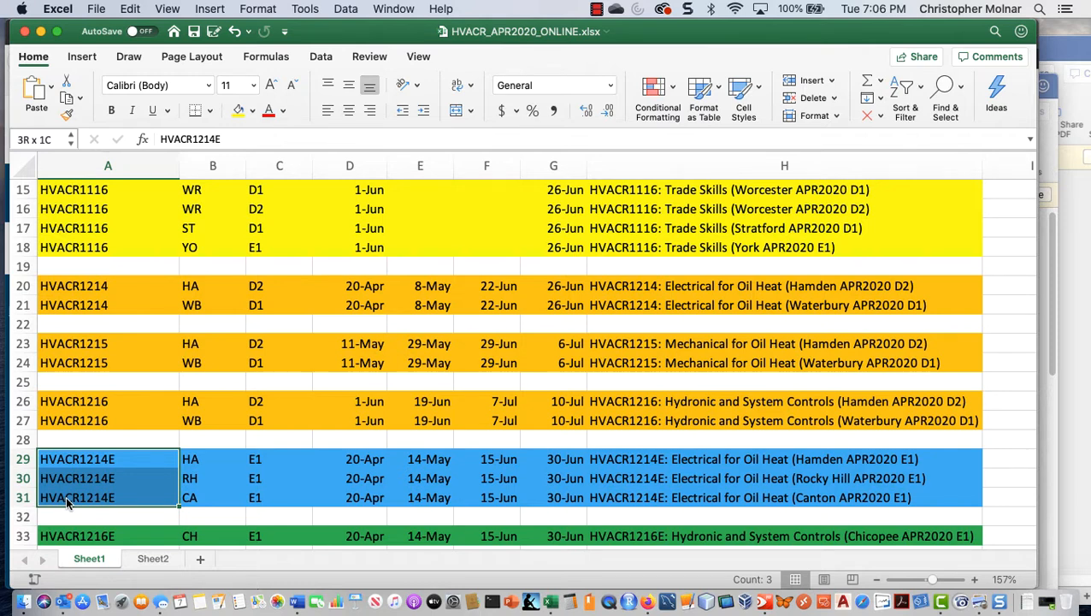
left_click(254, 460)
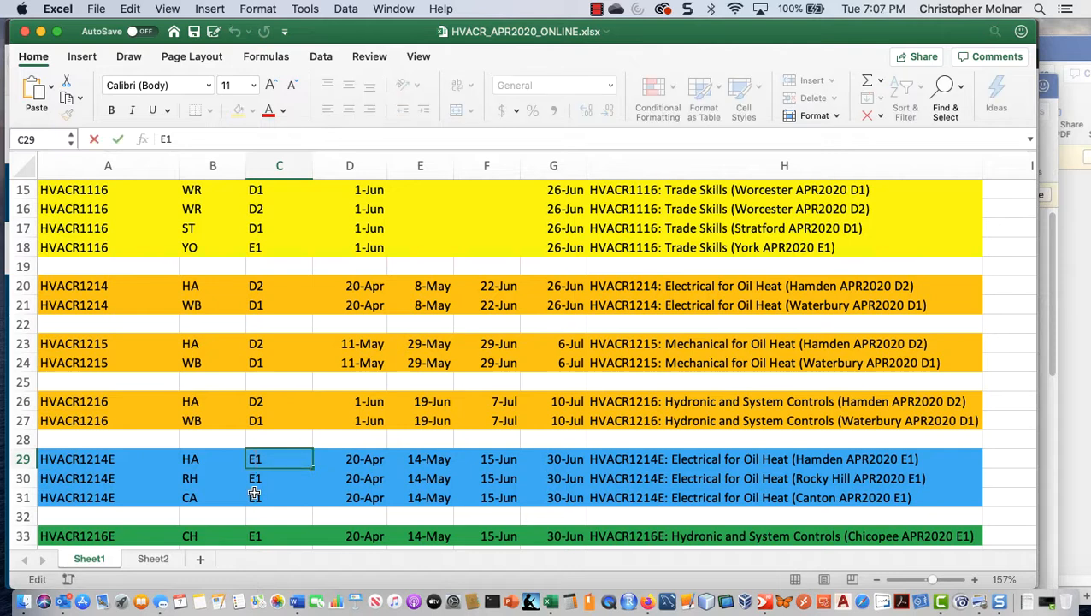
left_click(254, 493)
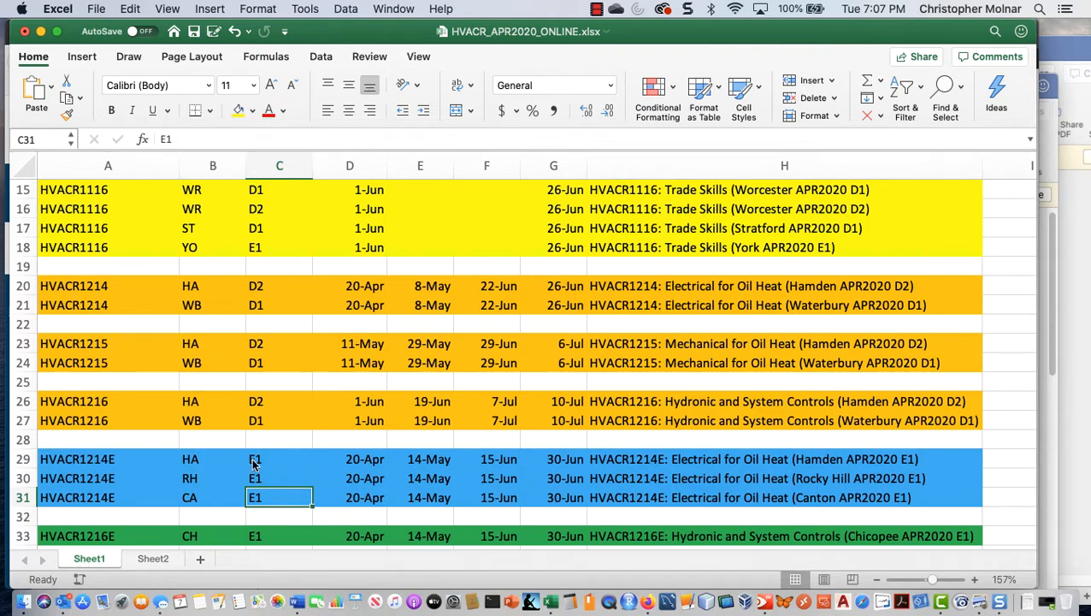
left_click(62, 460)
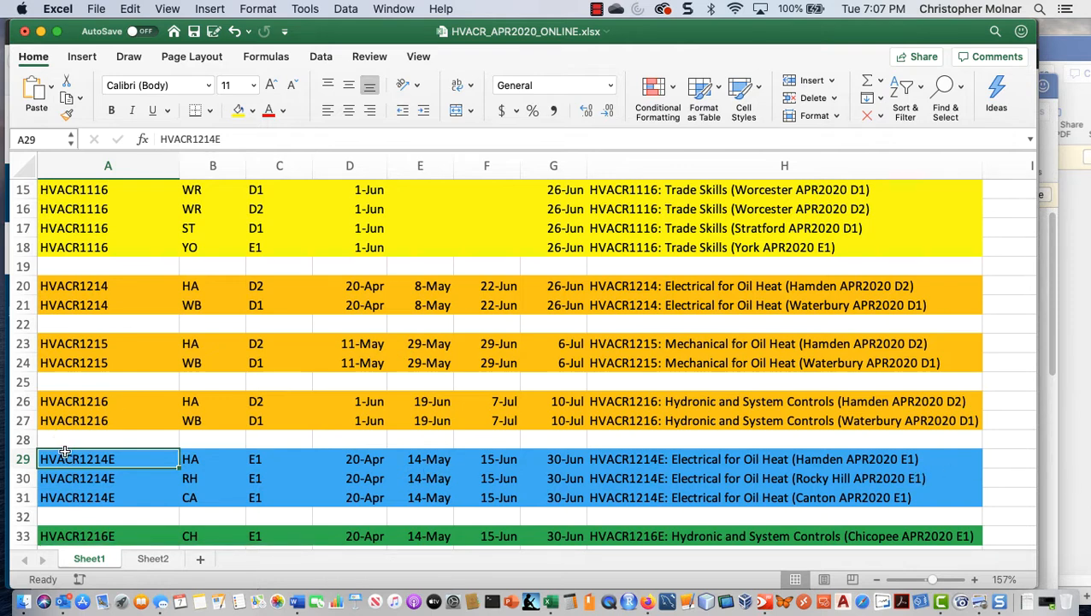
left_click(867, 463)
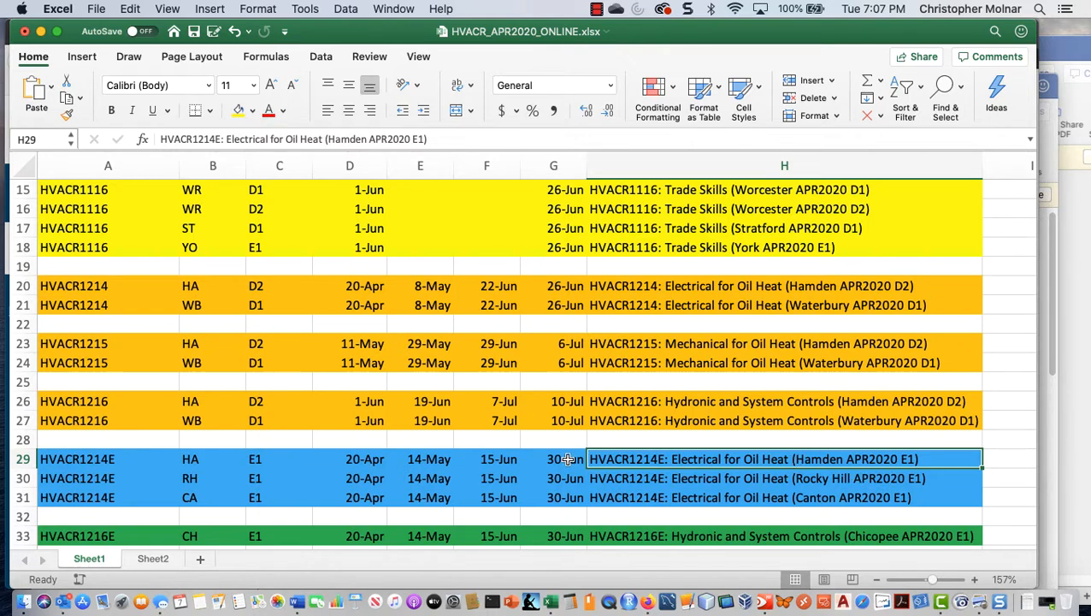
Step: Switch to Firefox and open the Porter & Chester Institute account's course list from the administration area
key("super+Tab")
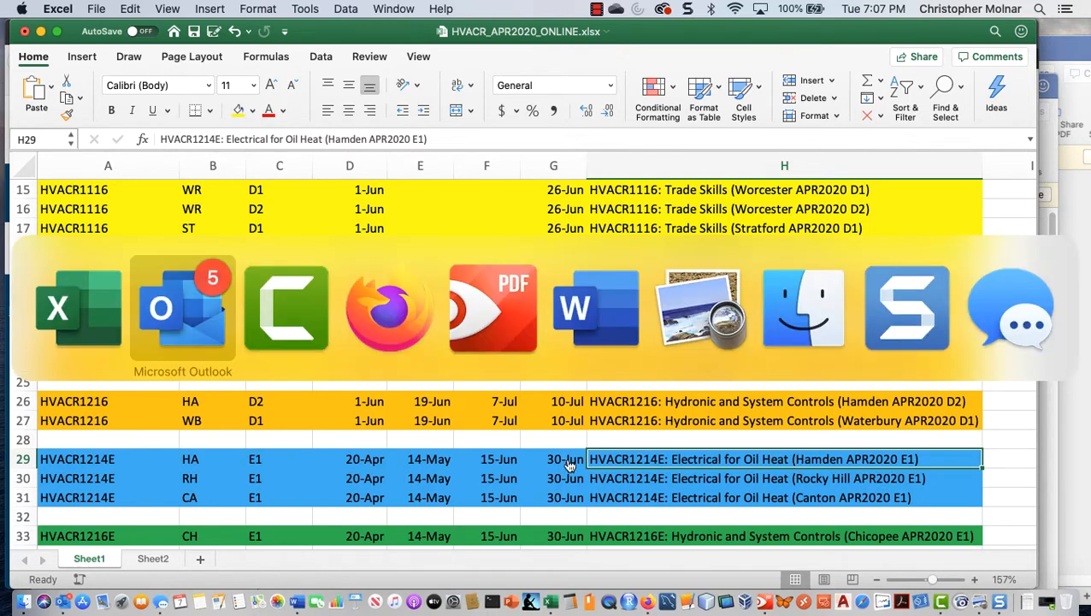
key("super+Tab")
key("super+Tab")
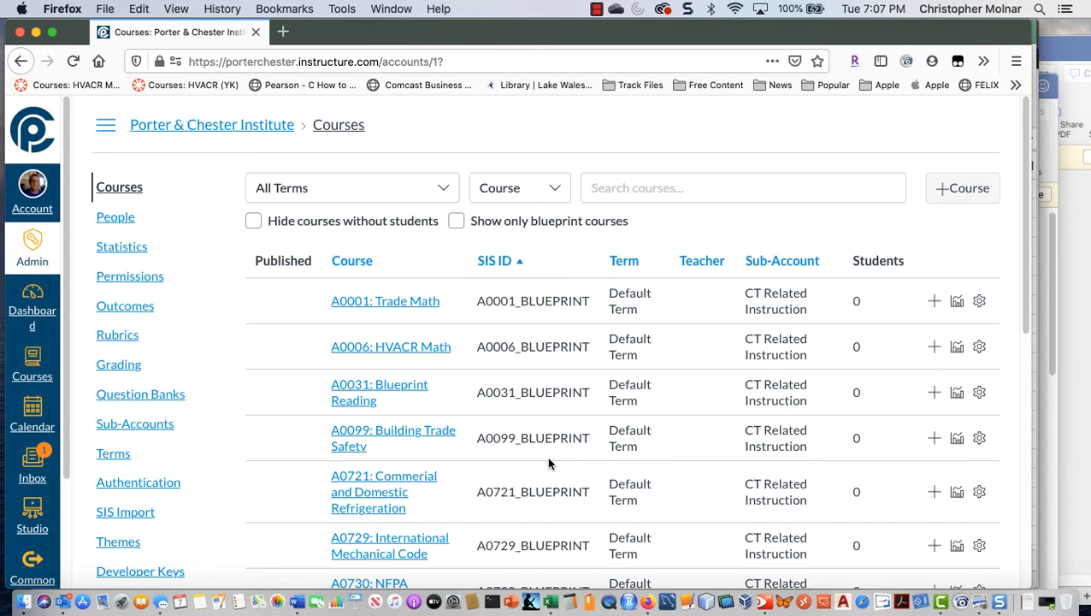
left_click(621, 195)
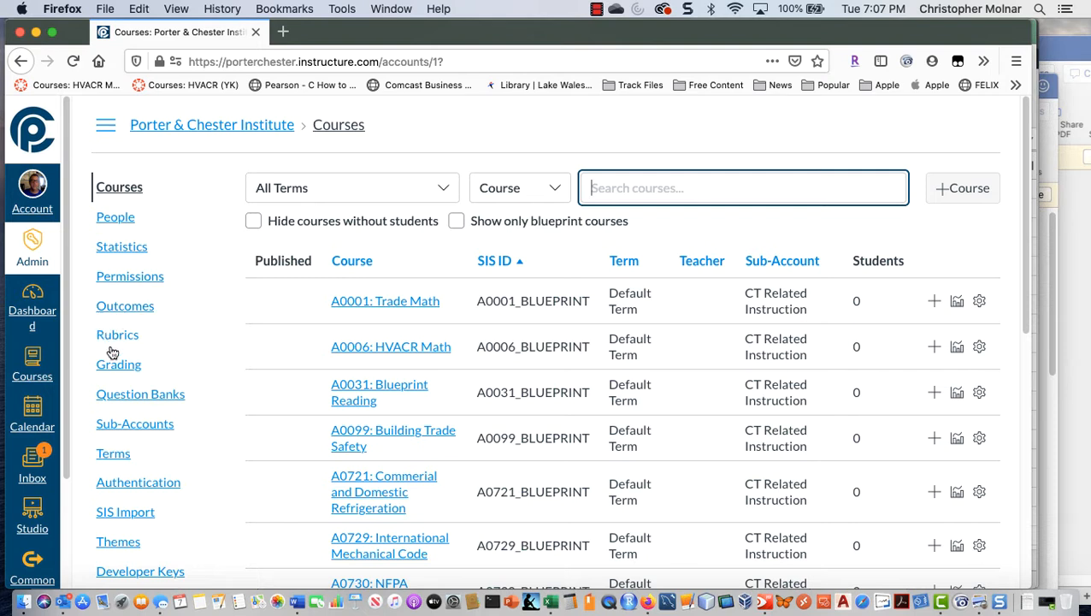
left_click(34, 247)
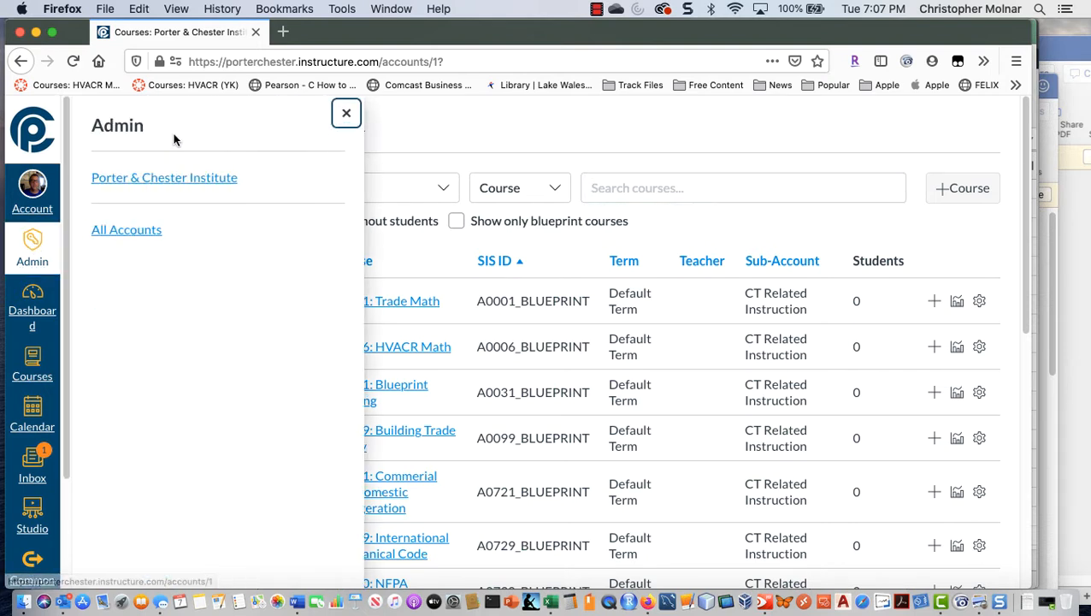
left_click(170, 179)
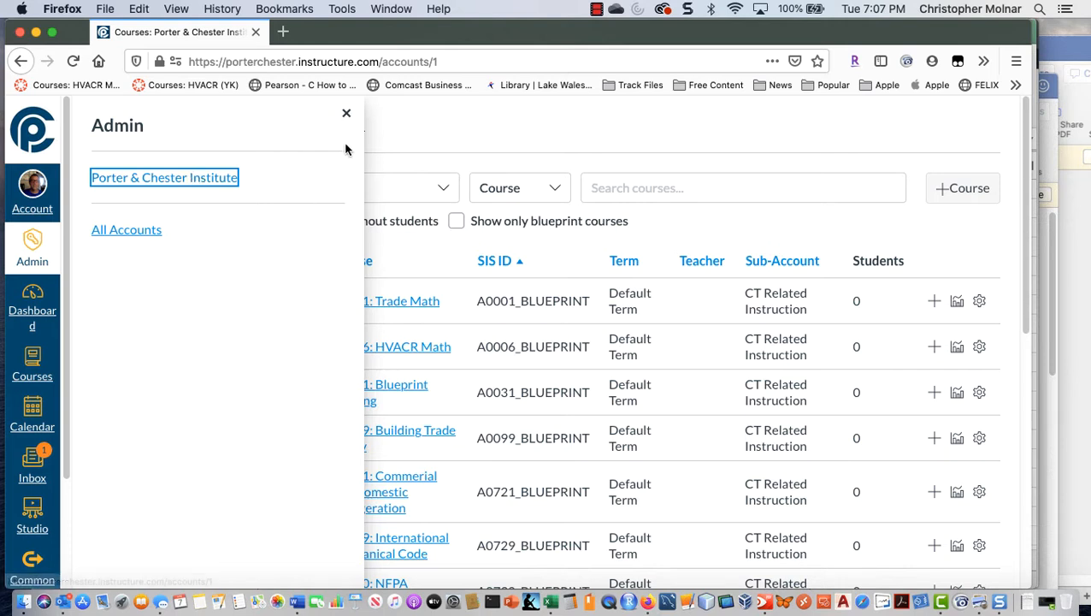
left_click(346, 113)
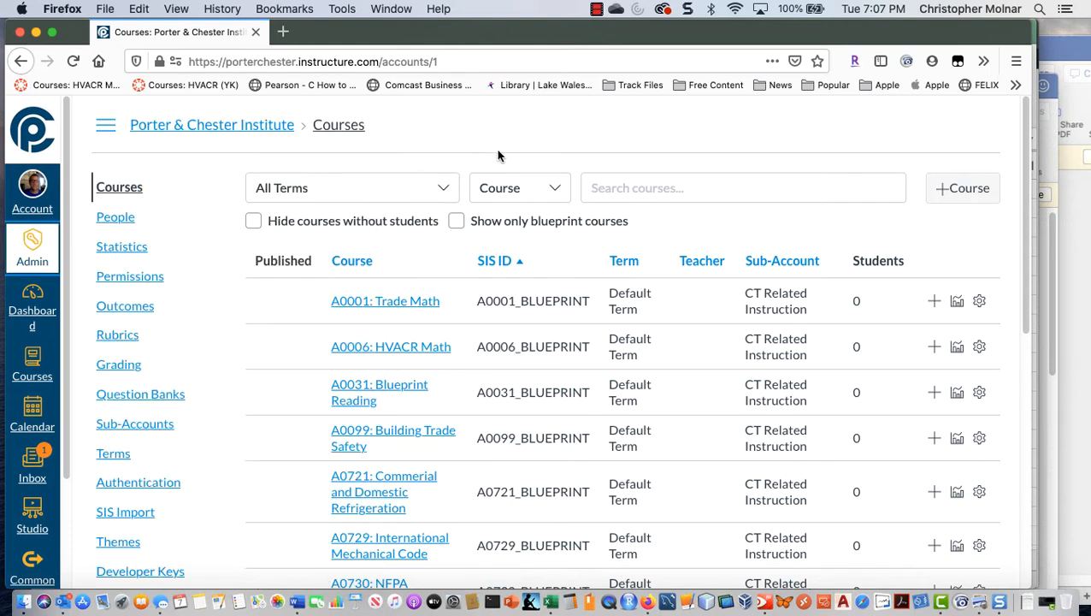
Step: Filter the account's course list to the April 2020 term
left_click(632, 182)
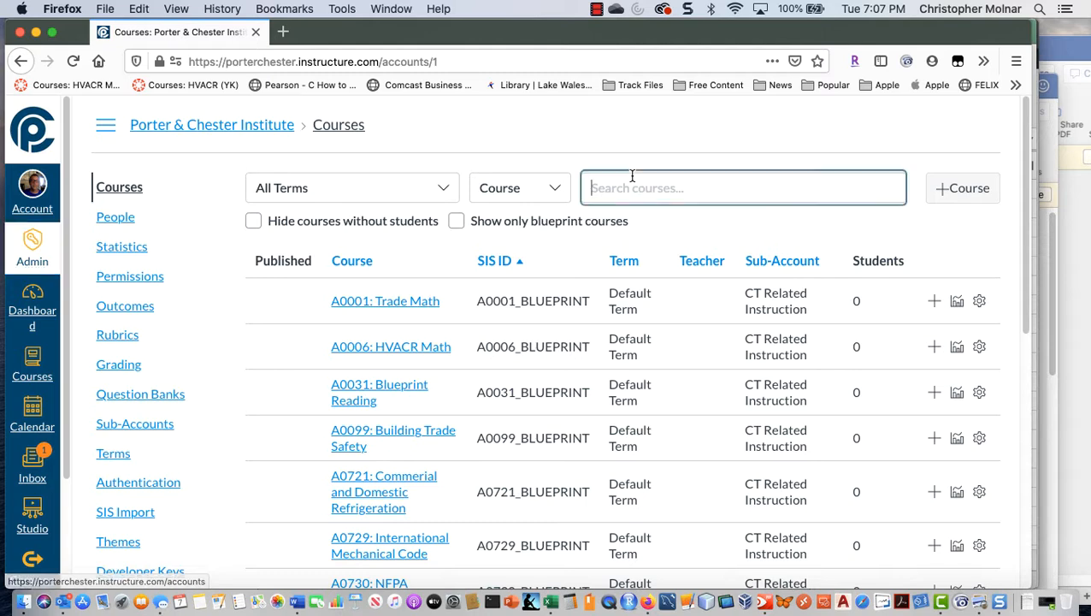
left_click(445, 188)
left_click(445, 187)
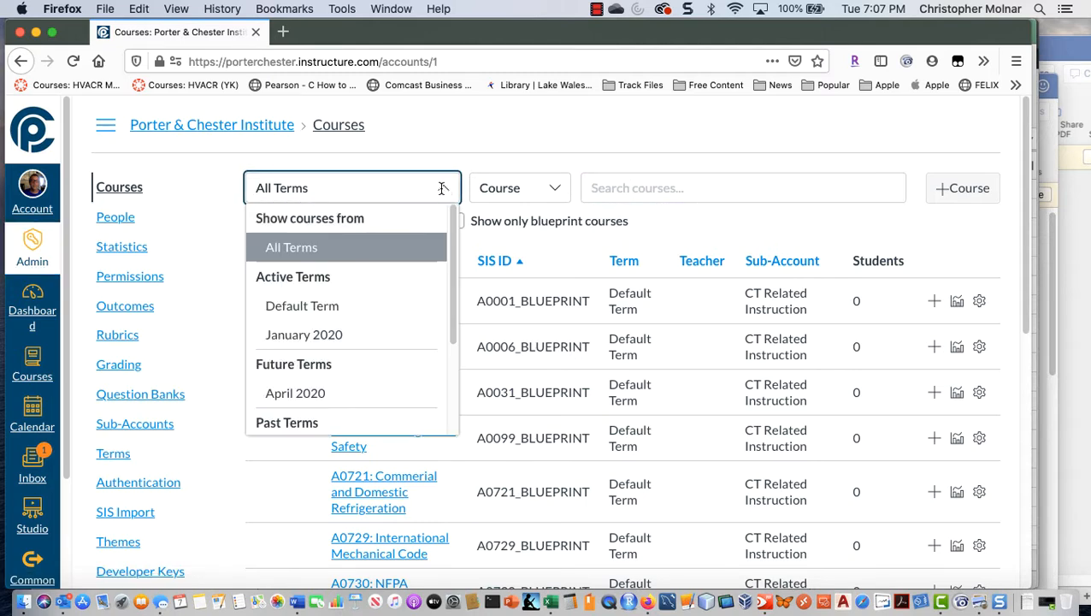
left_click(350, 392)
Step: Search the April 2020 courses for HVACR1214E
left_click(636, 187)
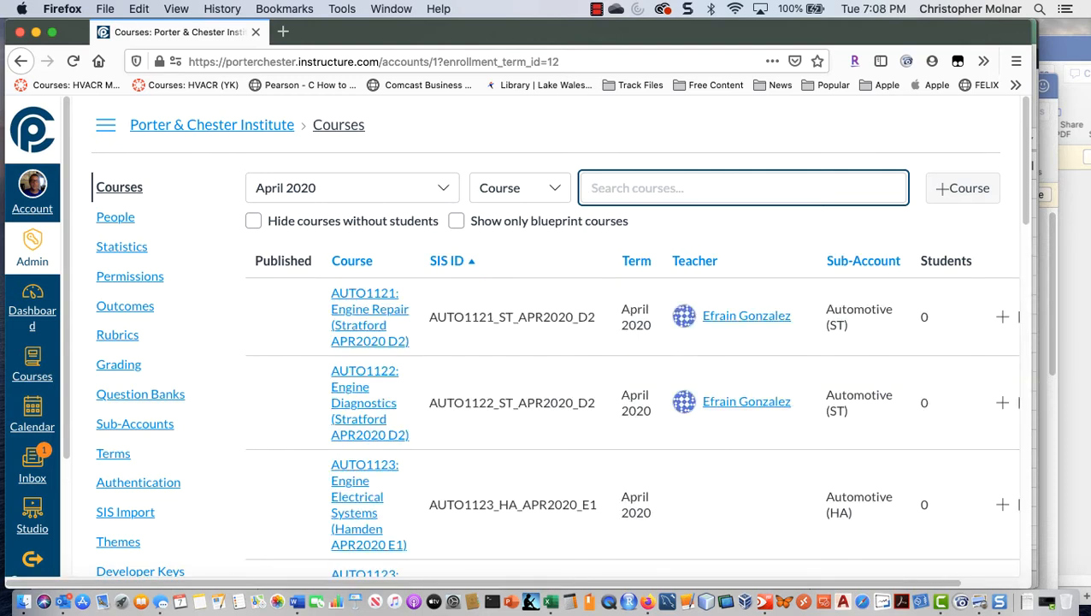
type("HVARF")
key("BackSpace")
key("BackSpace")
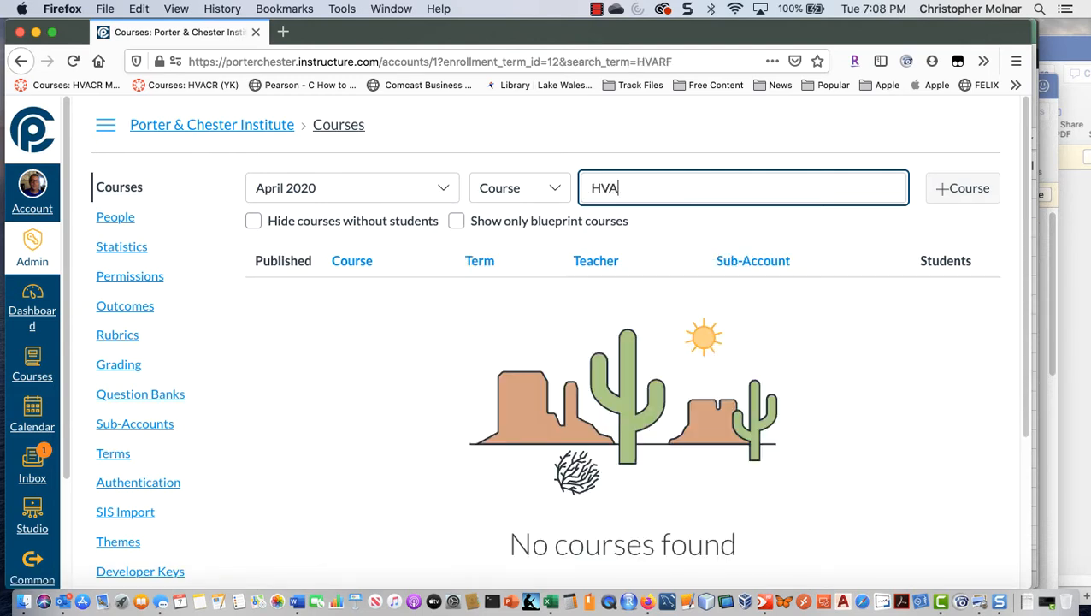
type("CRE1214")
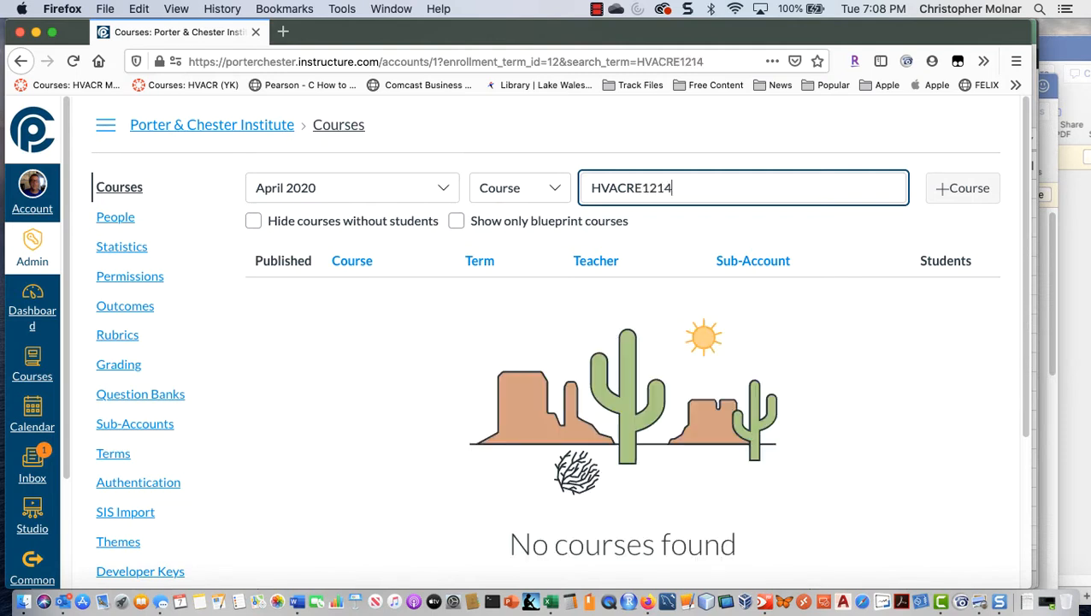
key("BackSpace")
key("BackSpace")
key("BackSpace")
key("BackSpace")
key("BackSpace")
type("1214E")
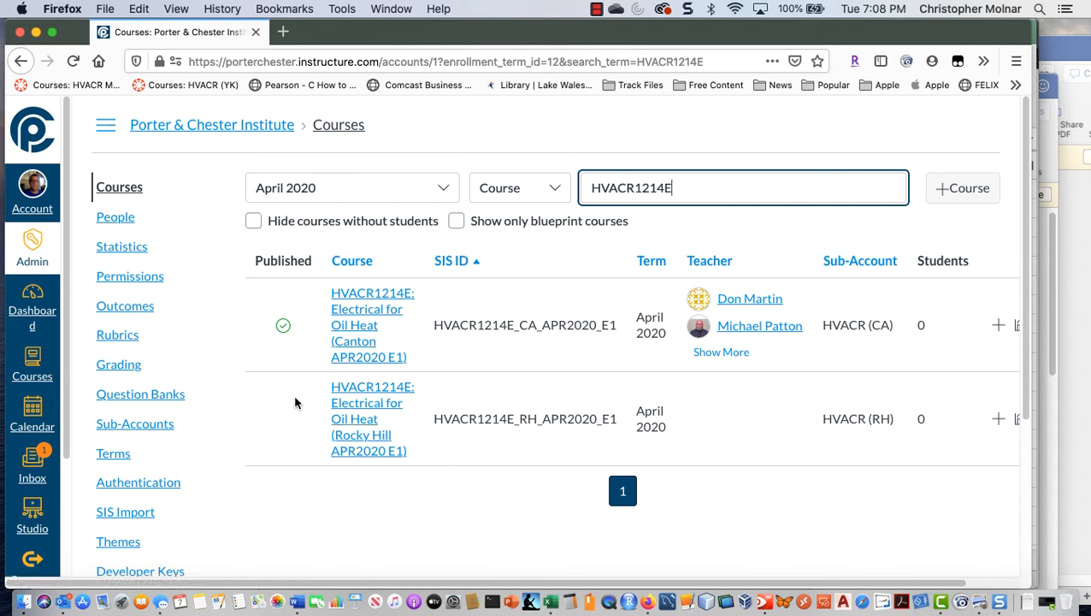
Step: Open the settings of the HVACR1214E: Electrical for Oil Heat (Rocky Hill APR2020 E1) course
left_click(351, 430)
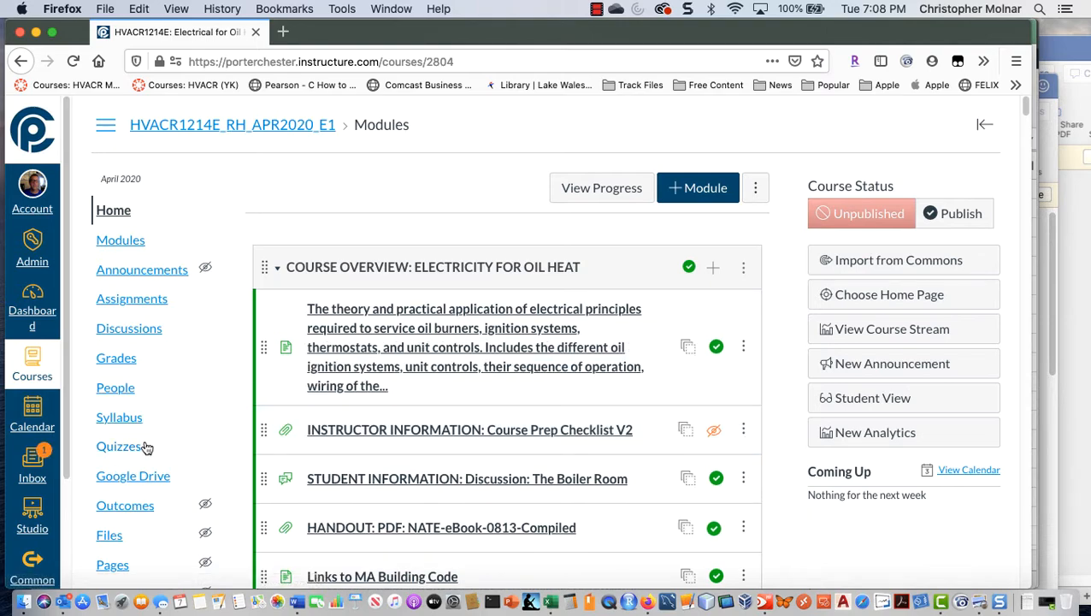
scroll(146, 445, "down", 2)
scroll(146, 445, "down", 3)
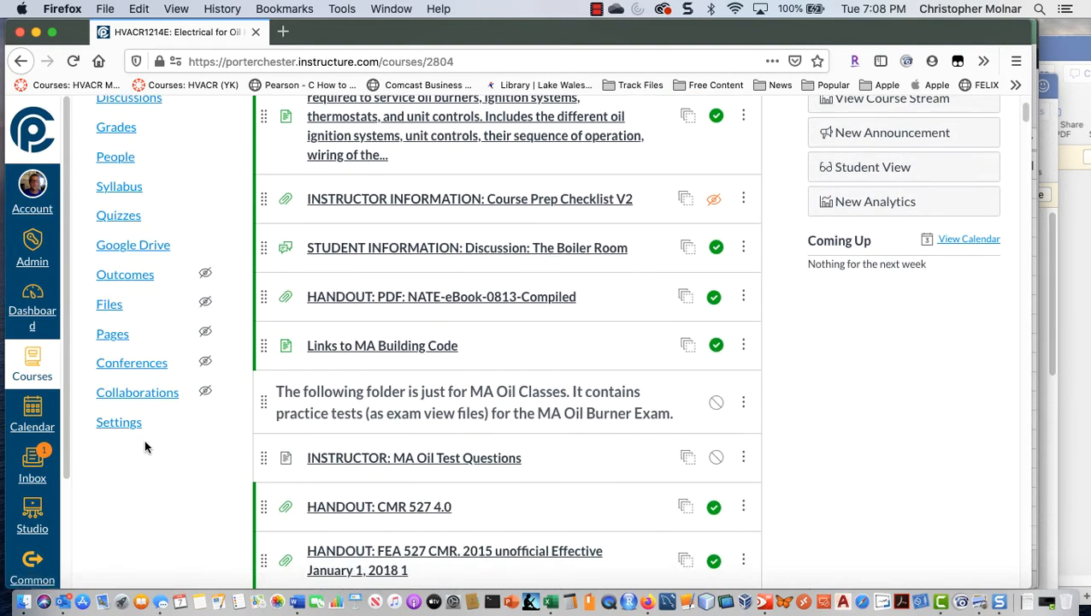
scroll(147, 445, "up", 4)
scroll(146, 446, "down", 5)
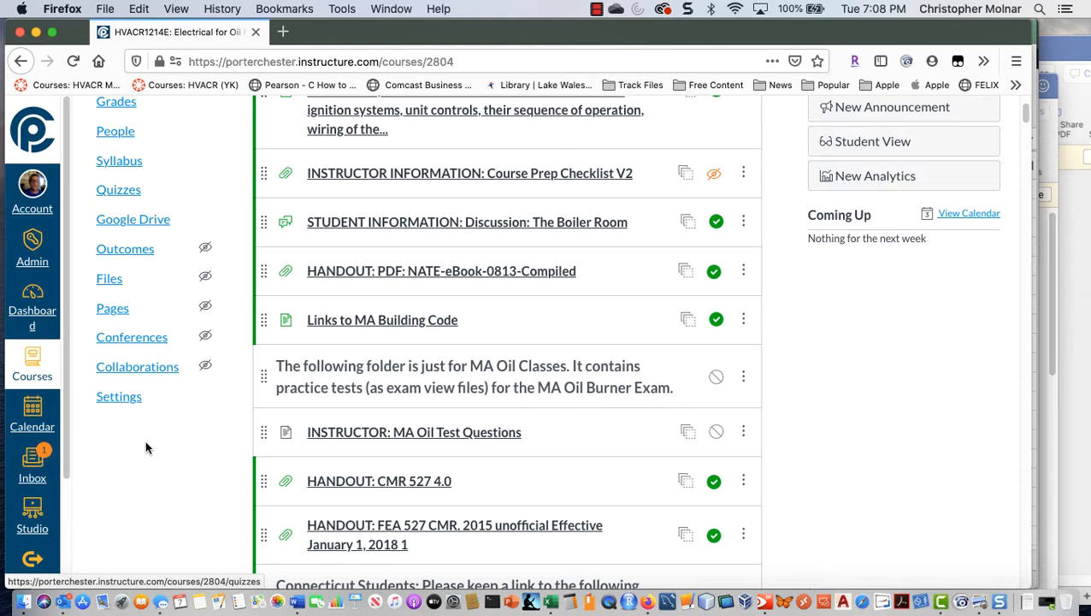
left_click(130, 396)
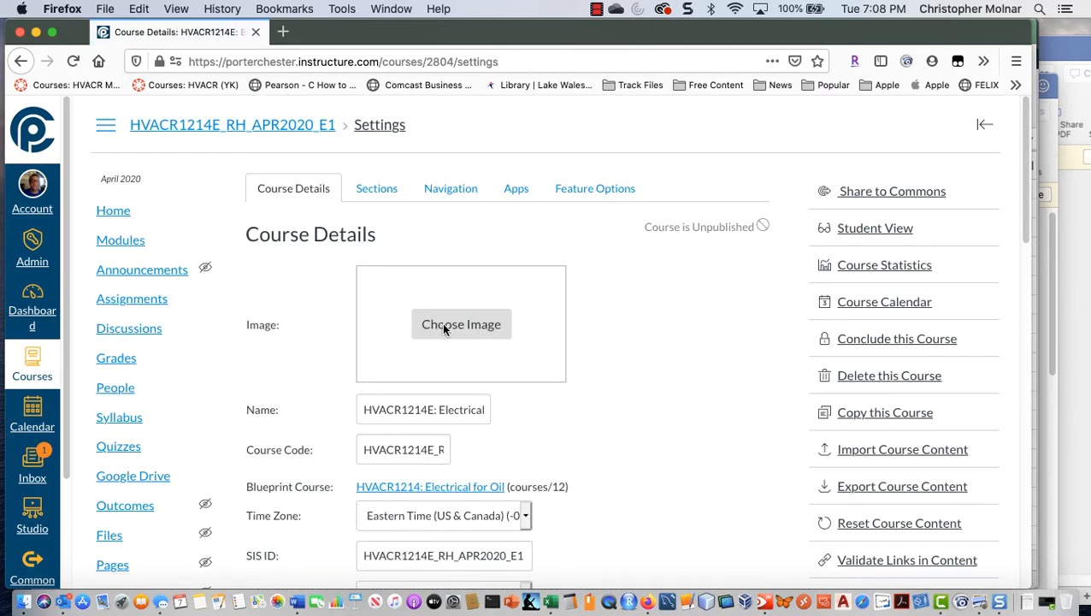
Step: Replace "Rocky Hill" with "EVENING" in the course name
scroll(390, 304, "down", 3)
left_click(407, 267)
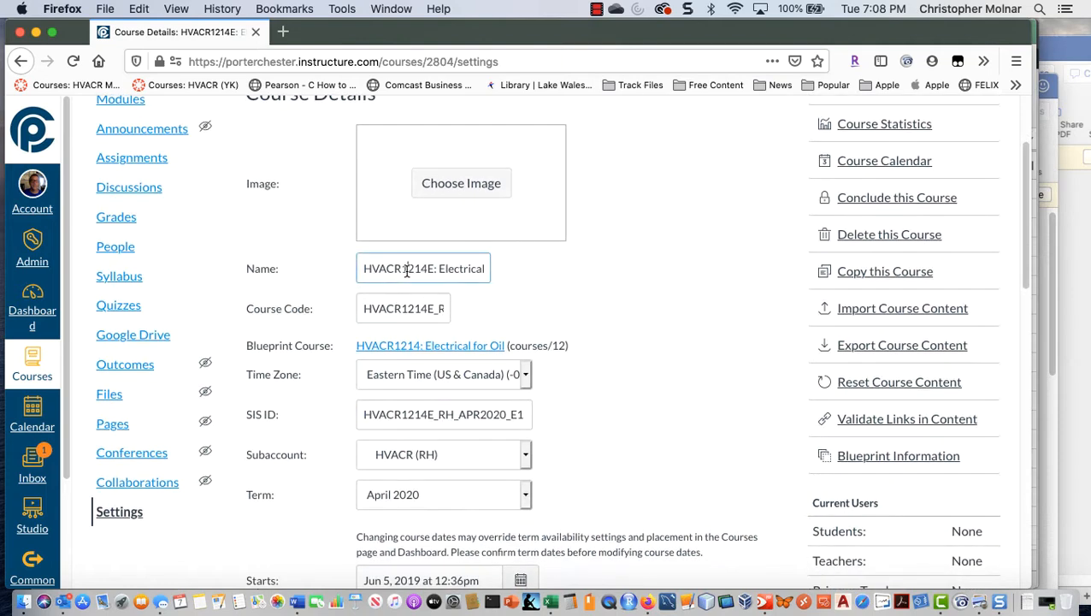
key("Right")
key("Right")
key("Right")
key("Right")
key("Right")
key("Right")
key("Right")
key("Right")
key("Right")
key("Right")
key("Right")
key("Right")
key("Right")
key("Right")
key("Right")
key("Right")
key("Right")
key("Right")
key("Right")
key("Right")
key("Right")
key("Right")
key("Right")
key("Right")
key("Right")
key("Right")
key("Right")
key("Right")
key("Right")
key("Right")
key("Right")
key("Right")
key("Right")
key("Right")
key("Right")
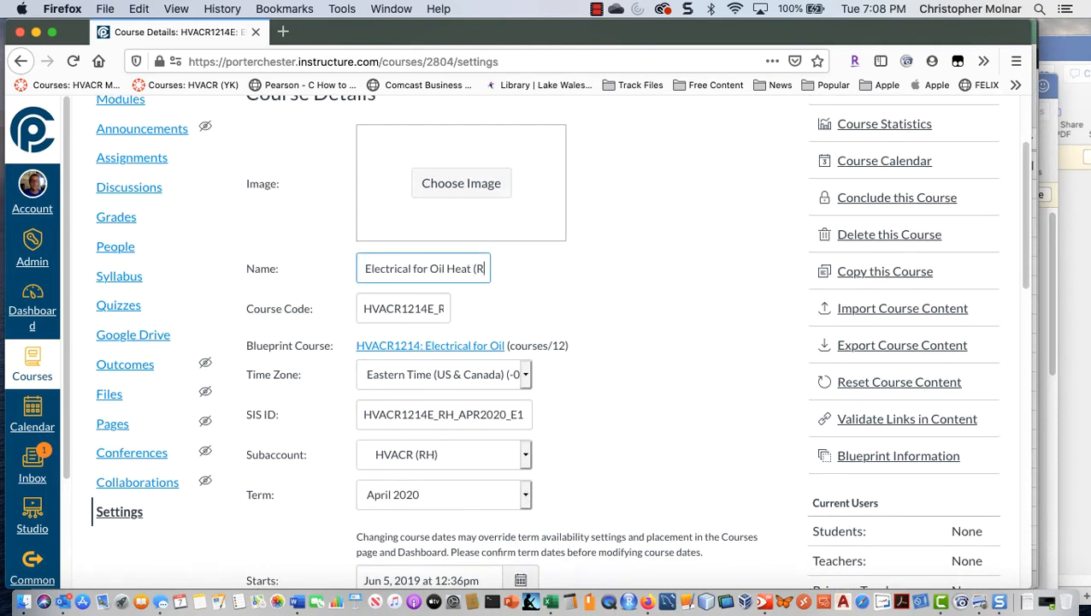
type("A")
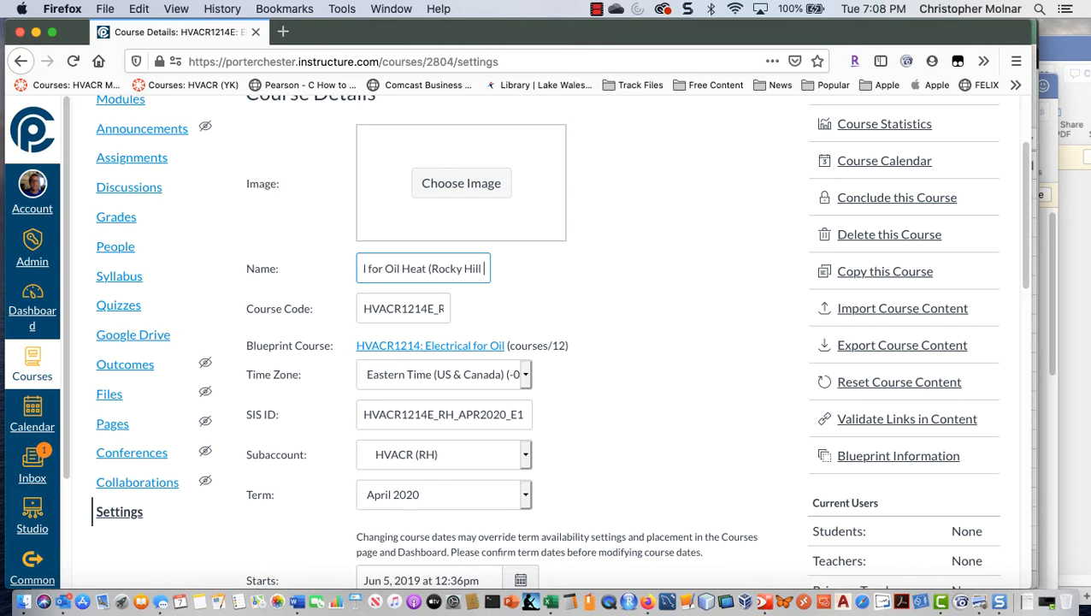
key("Right")
key("Right")
key("Right")
key("Right")
key("Left")
key("Left")
key("Left")
key("Left")
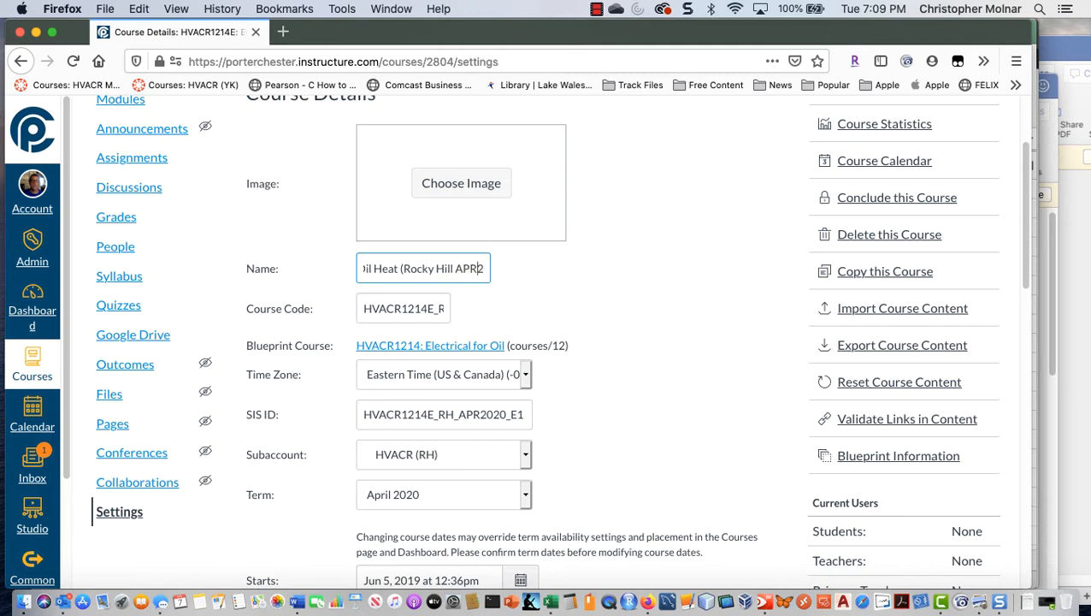
key("BackSpace")
key("BackSpace")
key("BackSpace")
key("BackSpace")
key("BackSpace")
key("BackSpace")
key("BackSpace")
key("BackSpace")
key("BackSpace")
key("BackSpace")
type("EVE")
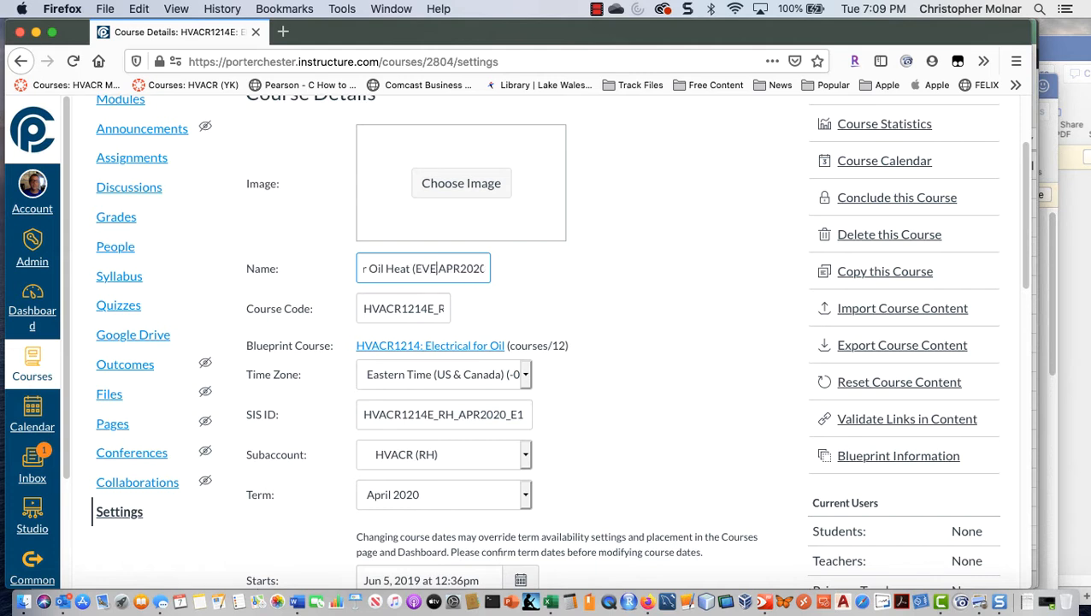
type("NING")
Step: Remove the E1 section suffix from the course name so that it ends in "(EVENING APR2020)"
key("Right")
key("Right")
key("Right")
key("Right")
key("Right")
key("Right")
key("Right")
key("Right")
key("Right")
key("Right")
key("Right")
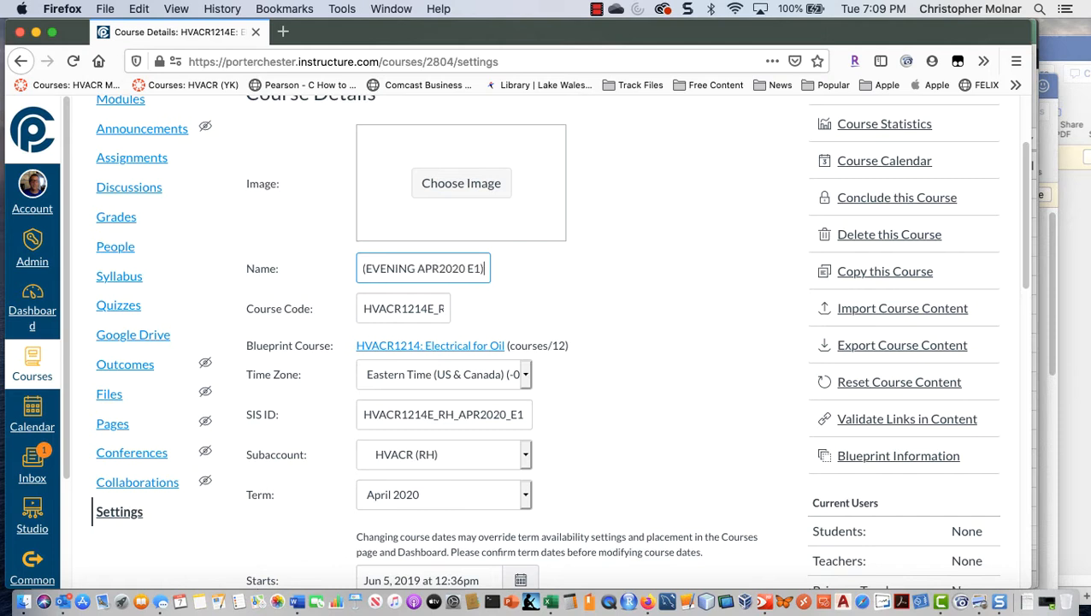
key("BackSpace")
Step: Change the course code to HVACR1214E_EVE_APR2020 by replacing the RH campus code and removing the E1 section suffix
key("BackSpace")
key("BackSpace")
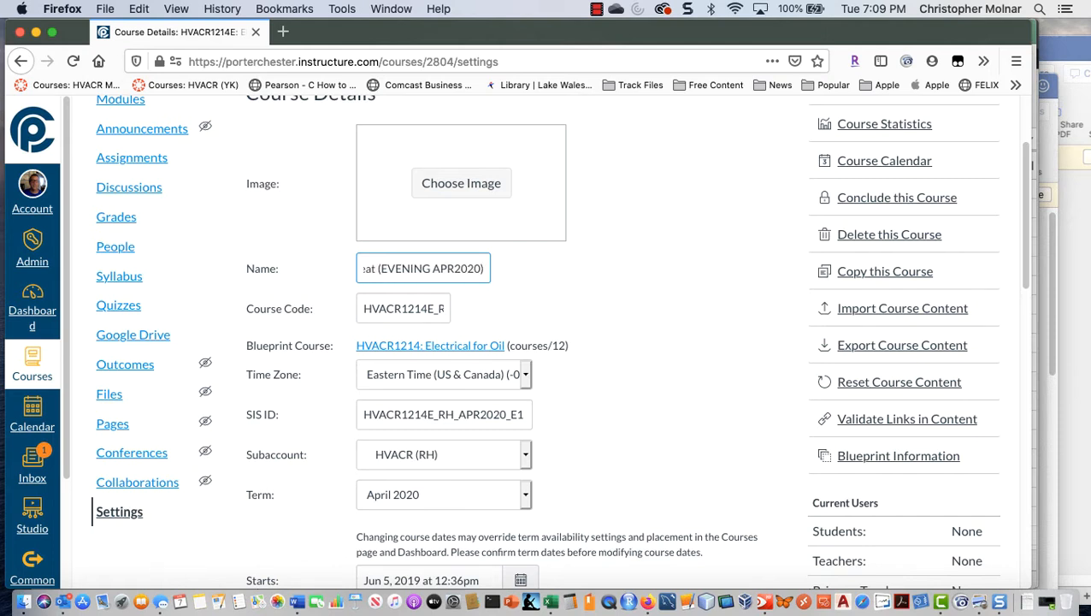
key("Tab")
key("Right")
key("BackSpace")
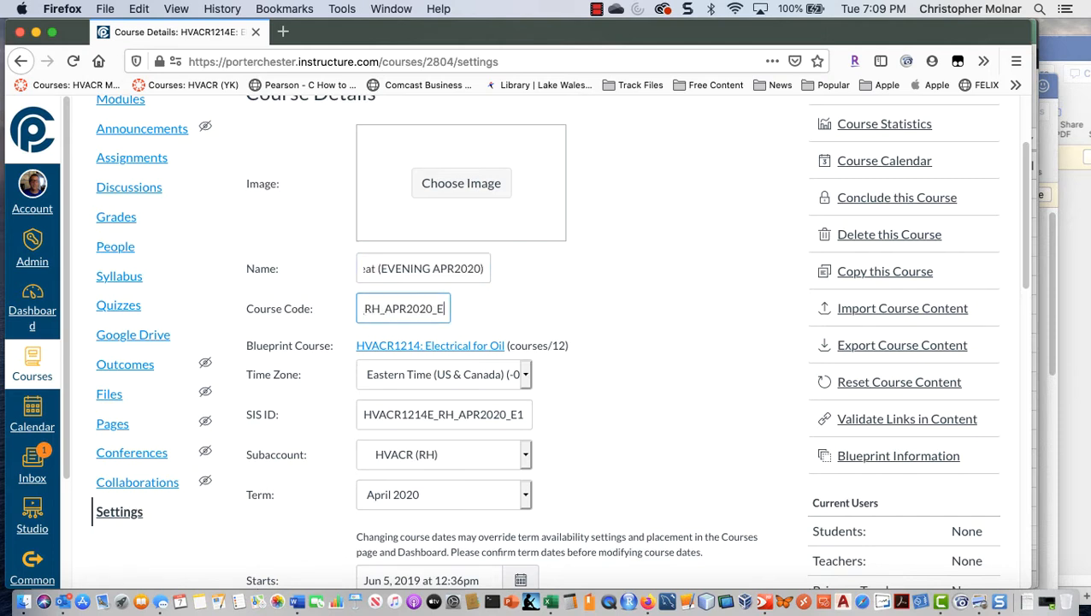
key("BackSpace")
key("BackSpace")
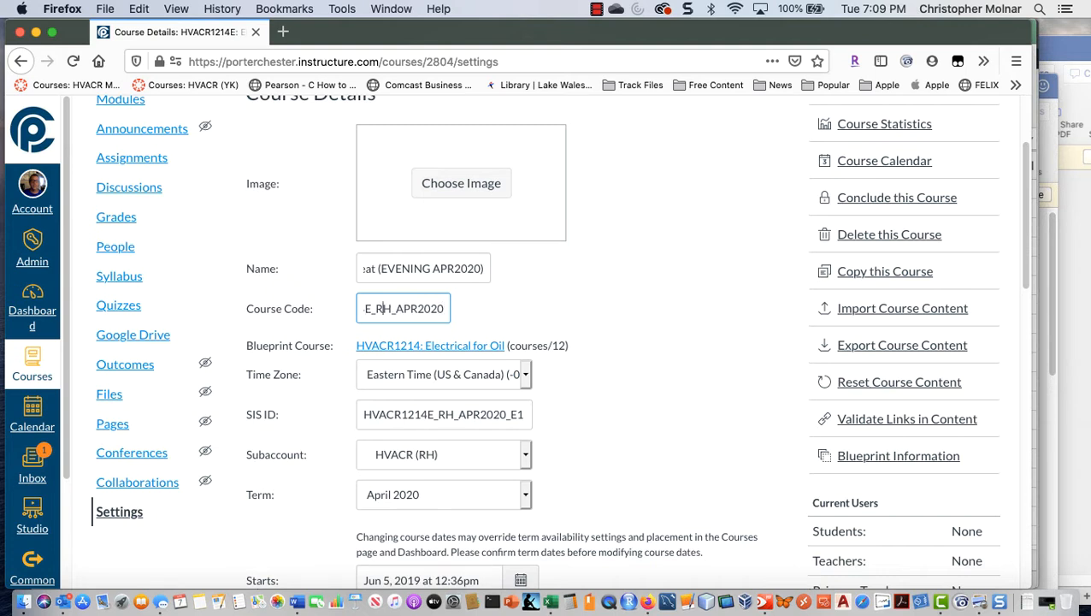
key("BackSpace")
key("BackSpace")
type("EVE")
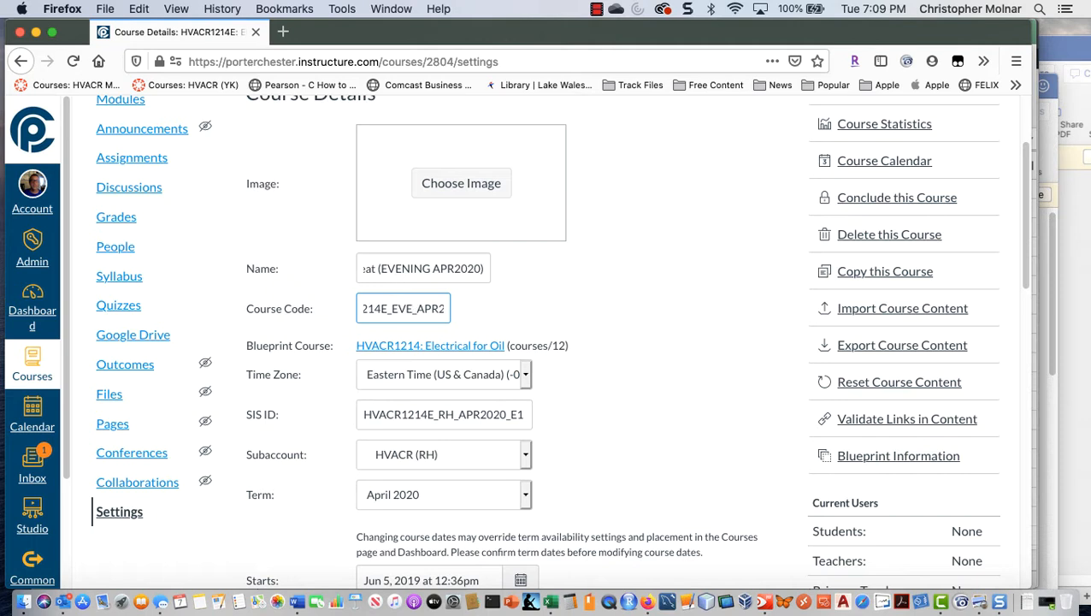
Step: Change the SIS ID to HVACR1214E_EVE_APR2020 by removing the E1 suffix and replacing the RH campus code with EVE
key("Tab")
key("Tab")
key("Right")
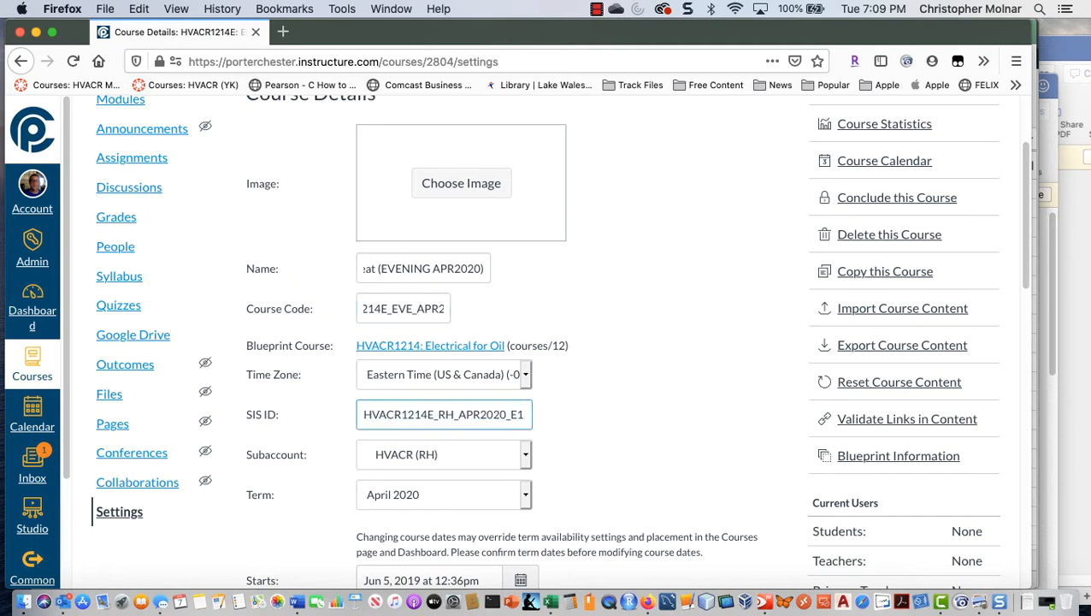
key("BackSpace")
key("BackSpace")
key("BackSpace")
key("BackSpace")
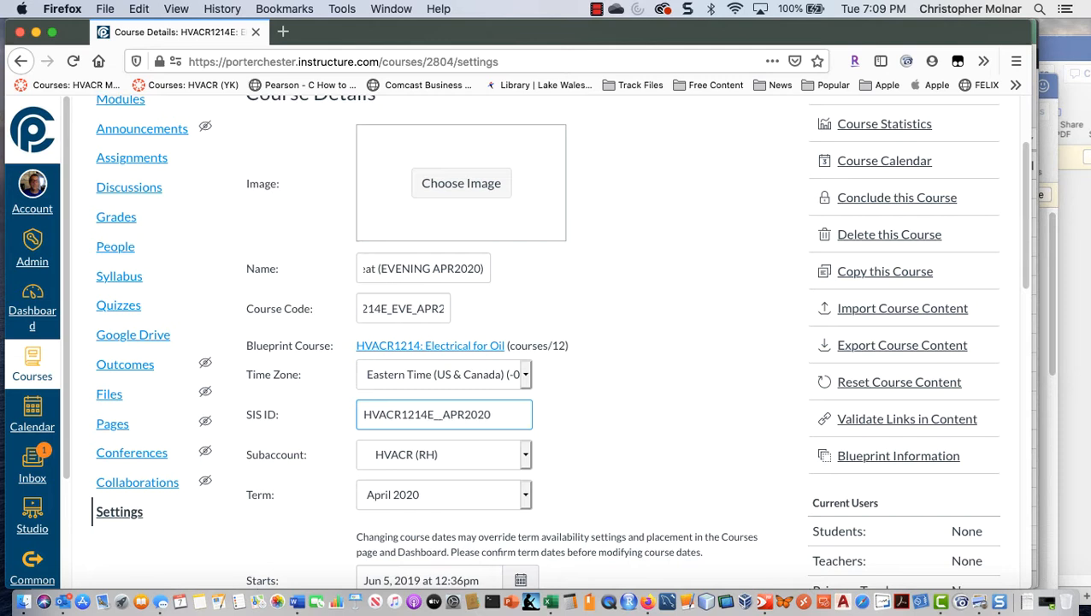
type("EVE")
Step: Move the course to the April 2020 Shared Courses subaccount under HVACR Masters
left_click(525, 459)
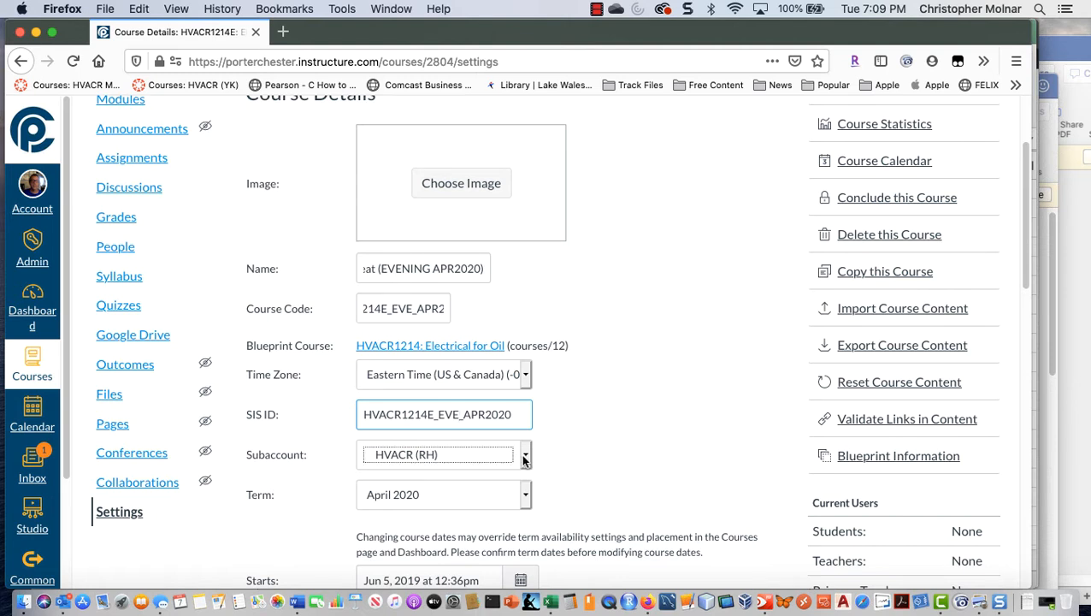
scroll(524, 408, "up", 15)
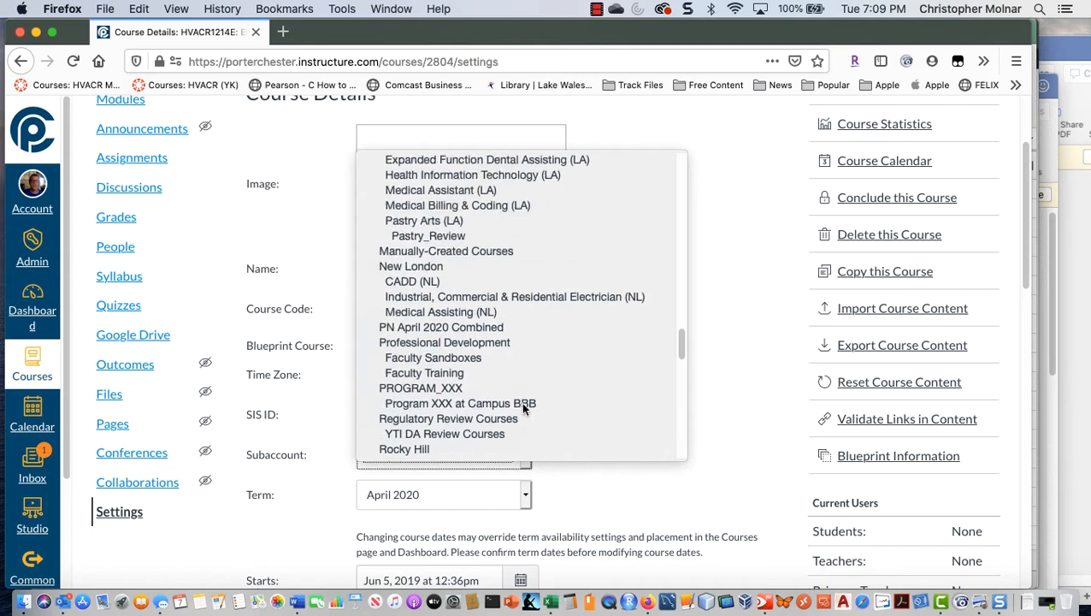
scroll(524, 409, "up", 8)
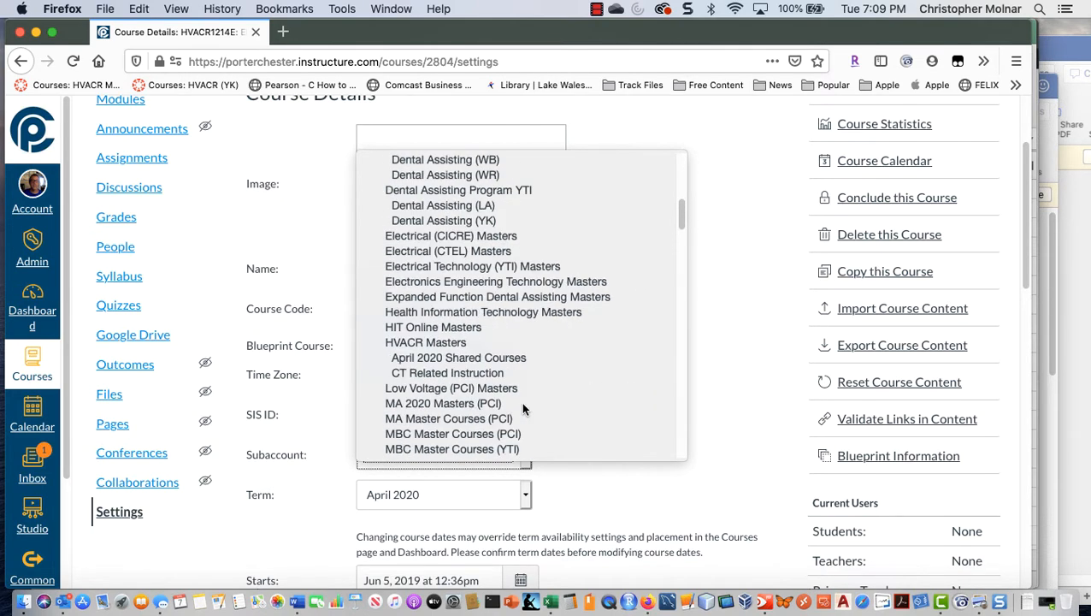
left_click(453, 358)
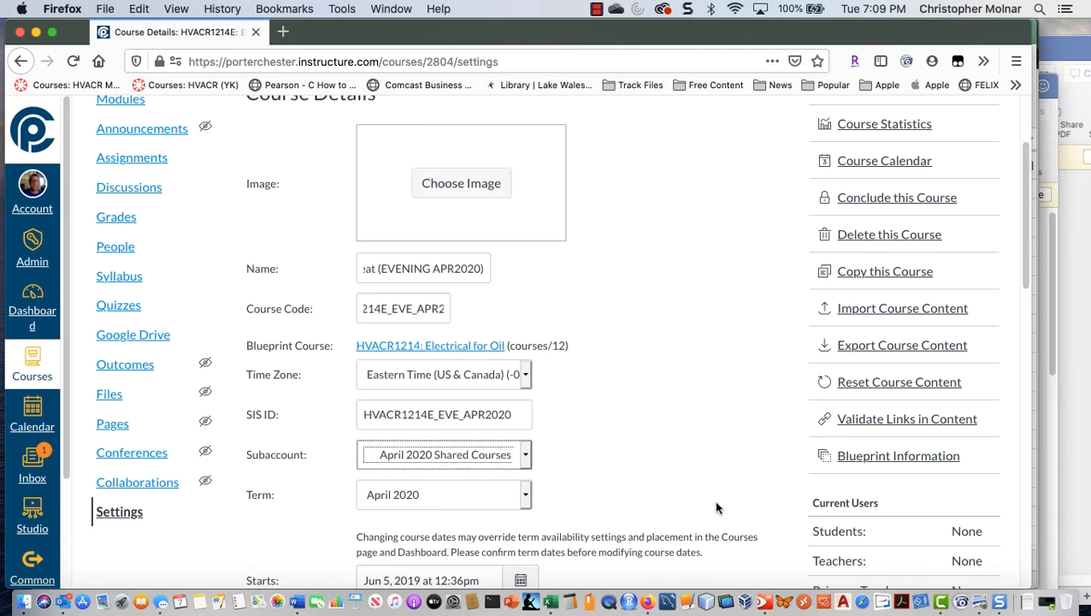
Step: Set the course start date to April 20, 2020
scroll(610, 462, "down", 3)
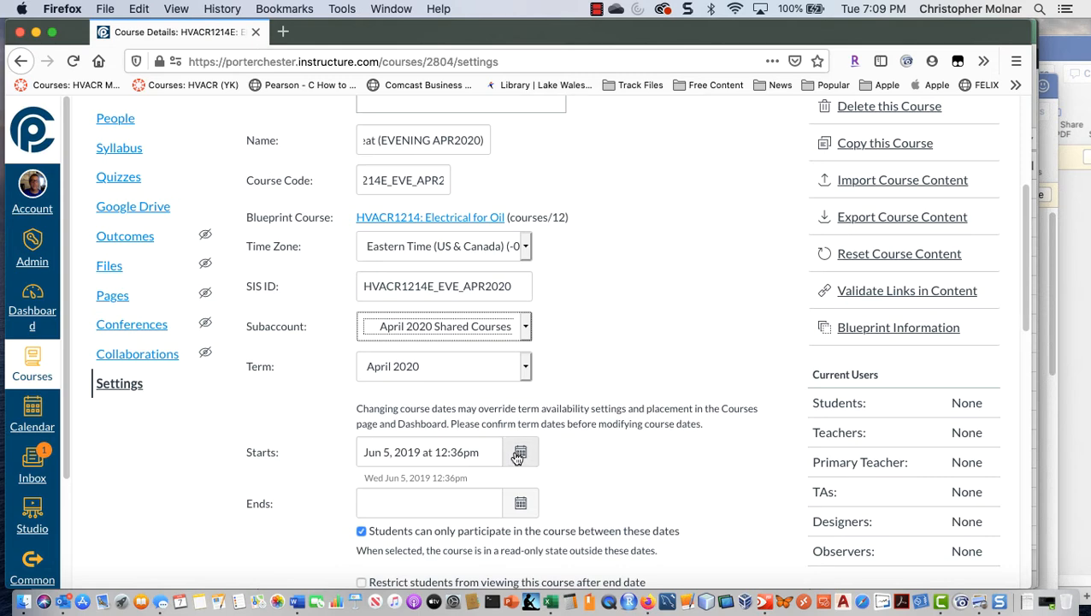
left_click(519, 455)
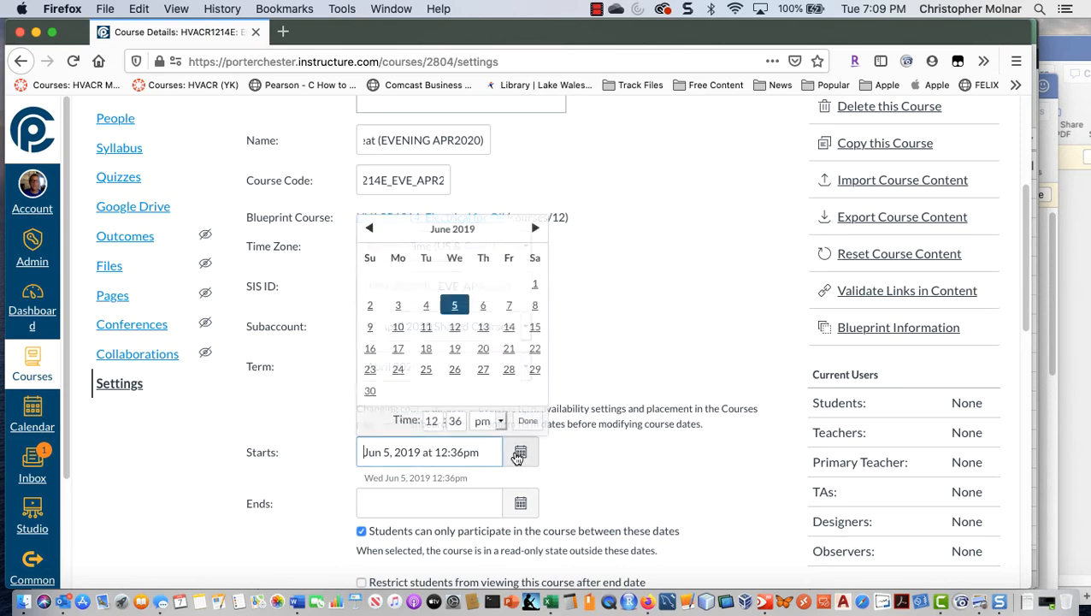
left_click(534, 228)
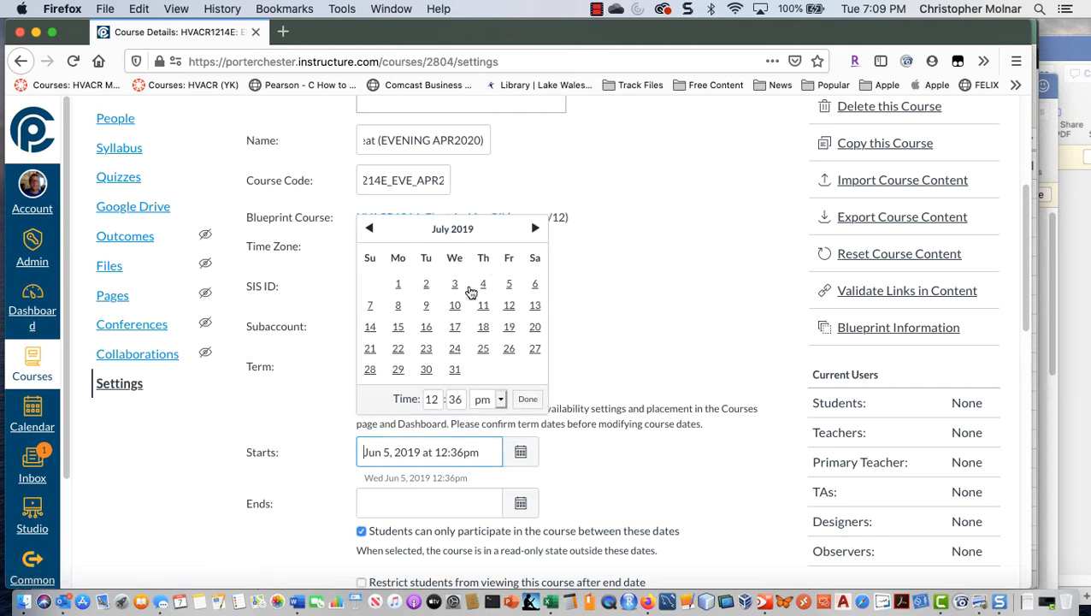
double_click(370, 229)
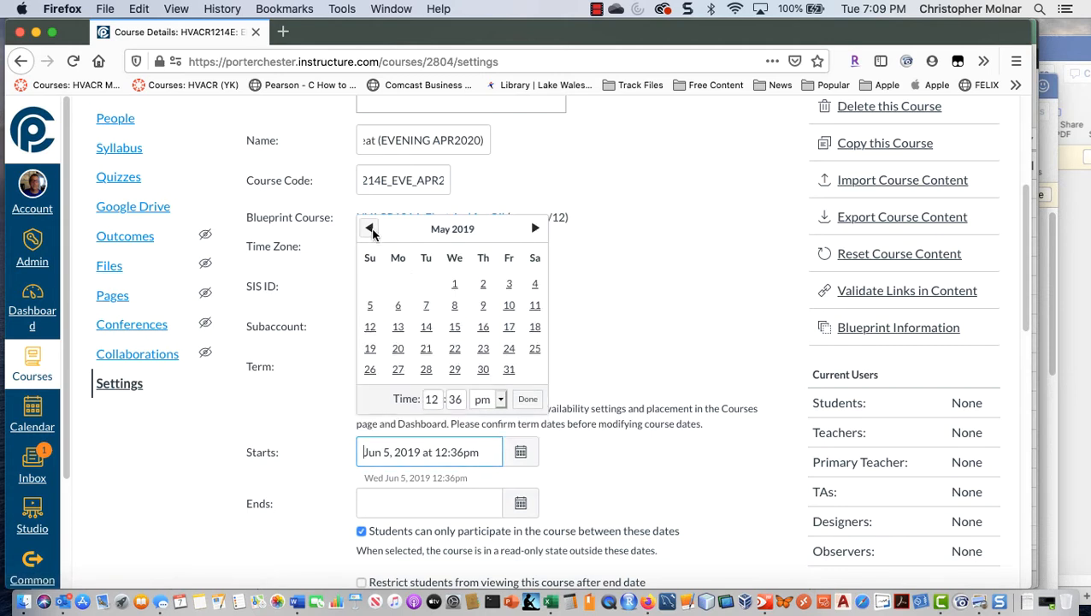
left_click(371, 229)
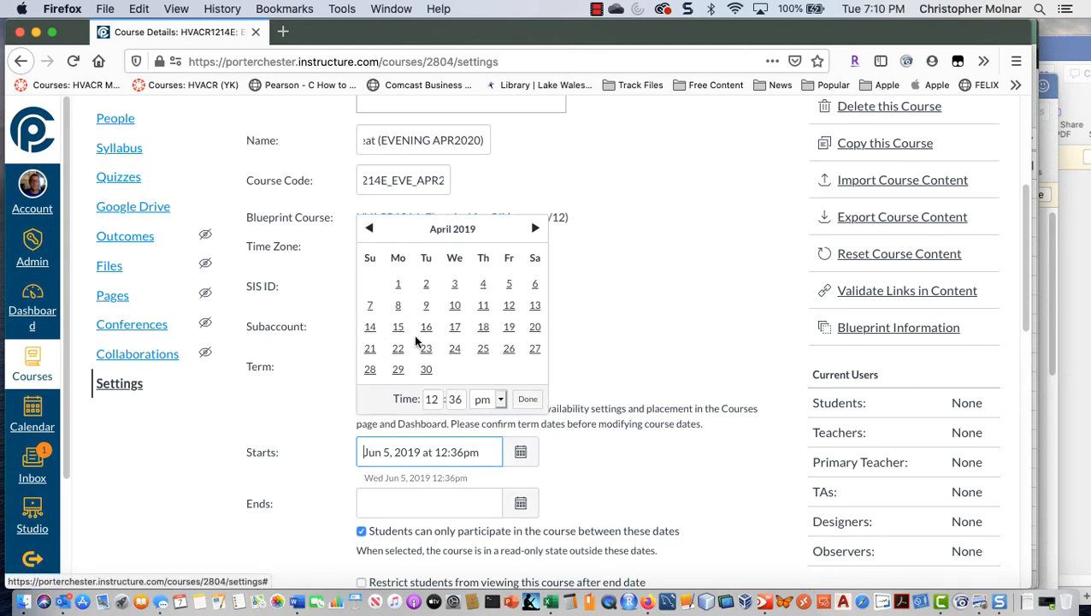
left_click(532, 329)
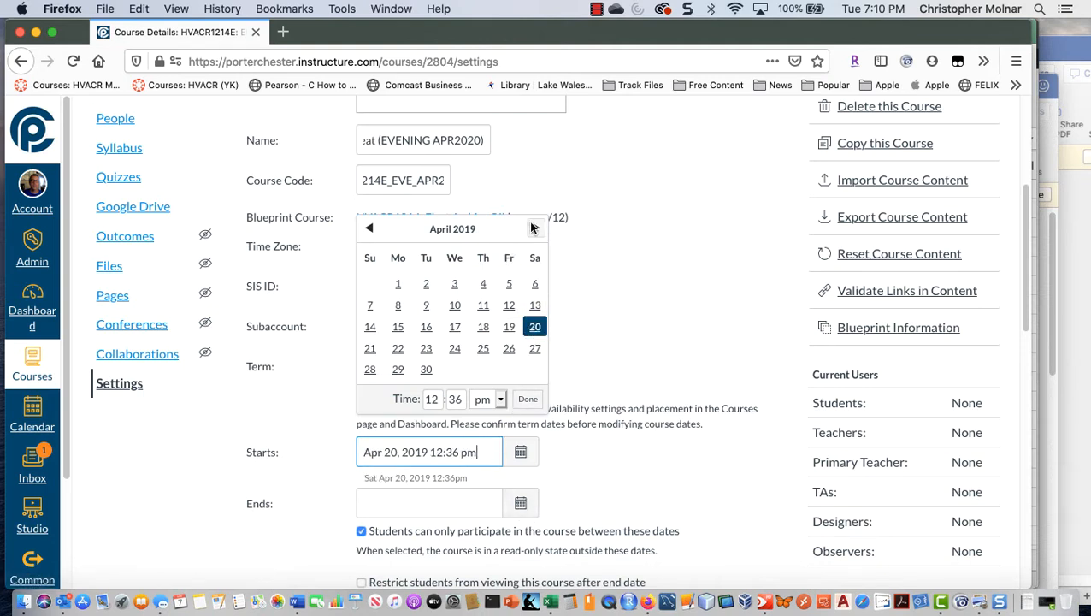
double_click(533, 229)
left_click(533, 229)
double_click(532, 228)
left_click(533, 228)
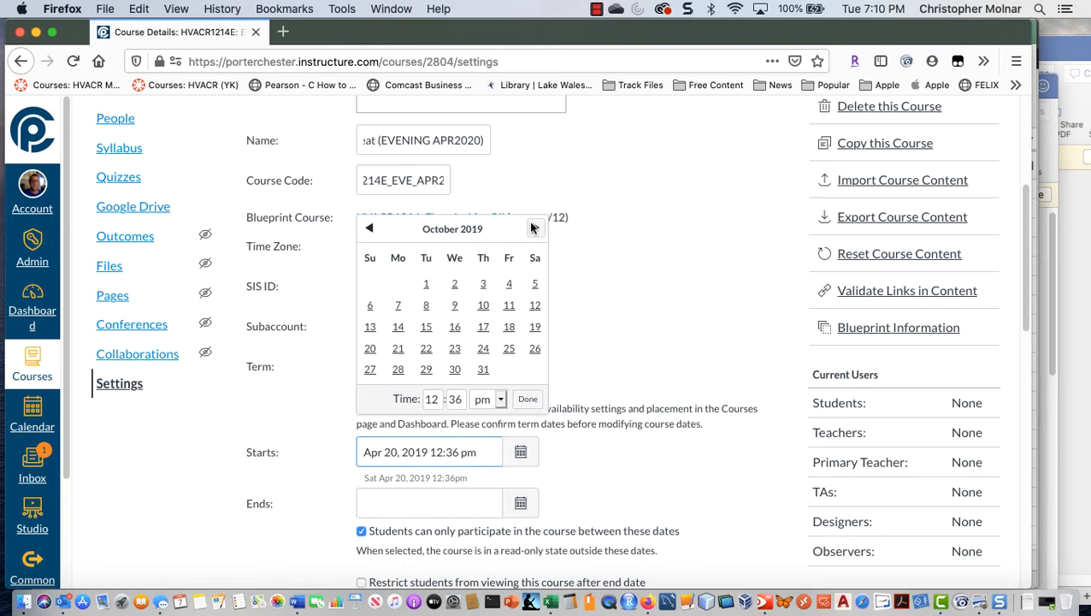
double_click(533, 228)
double_click(533, 228)
double_click(533, 228)
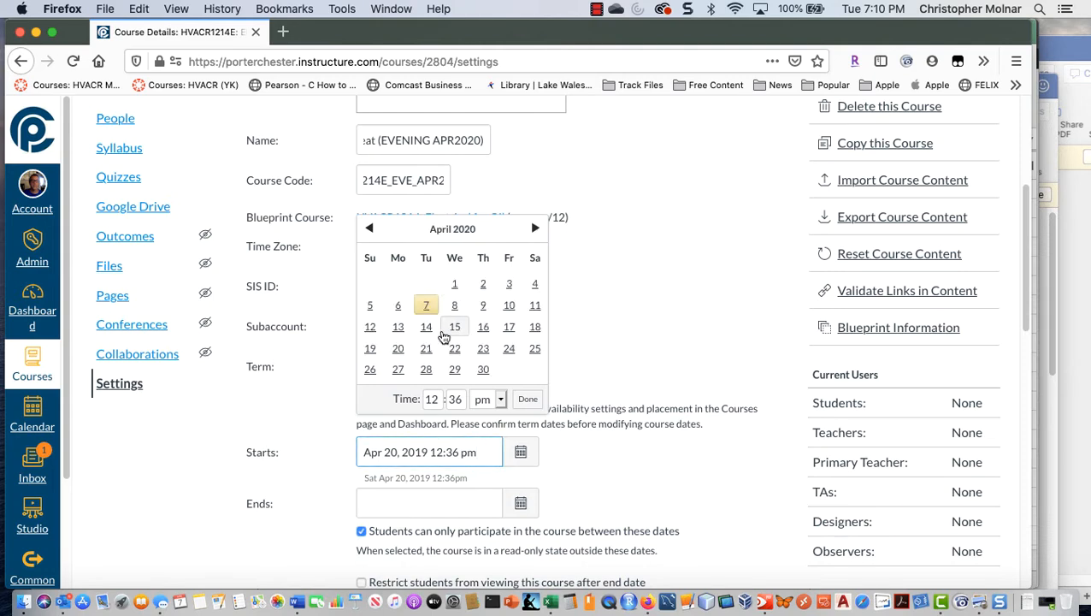
left_click(397, 348)
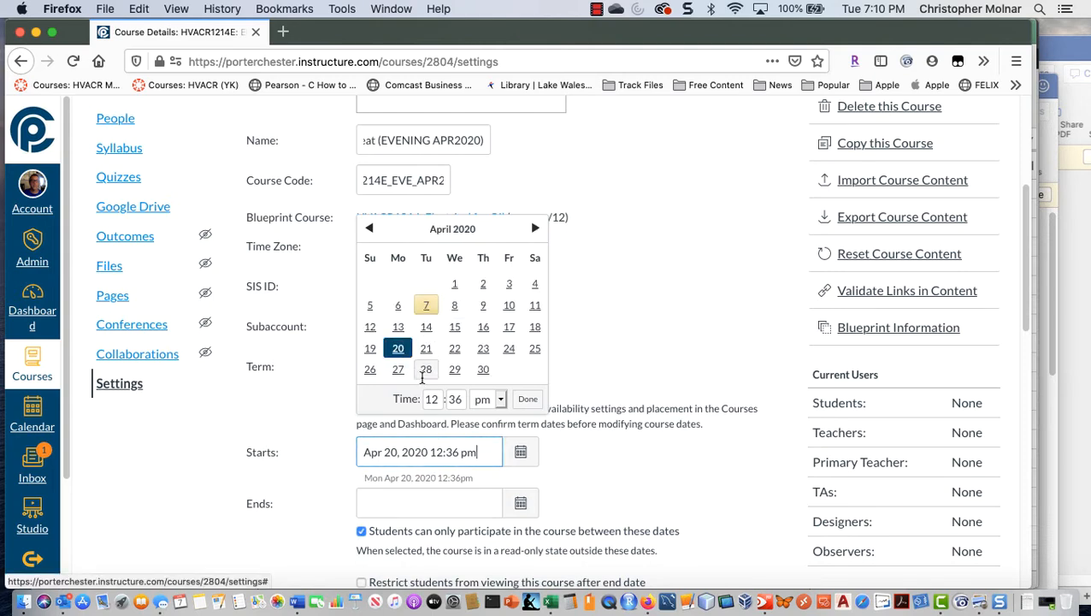
Step: Set the course end date to July 10, 2020
left_click(518, 507)
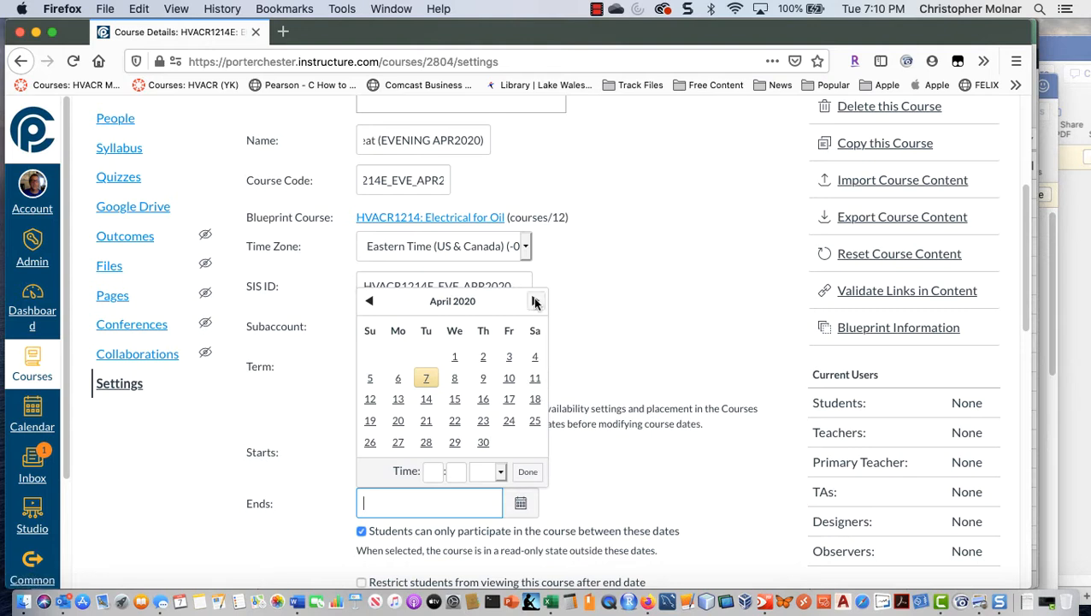
left_click(534, 301)
left_click(535, 301)
left_click(534, 301)
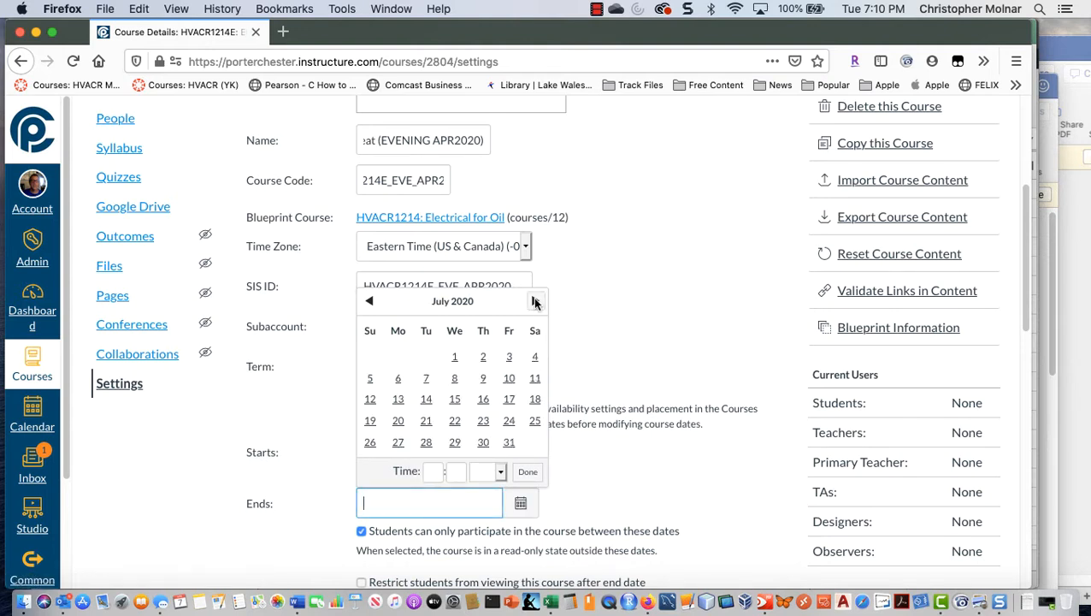
left_click(509, 380)
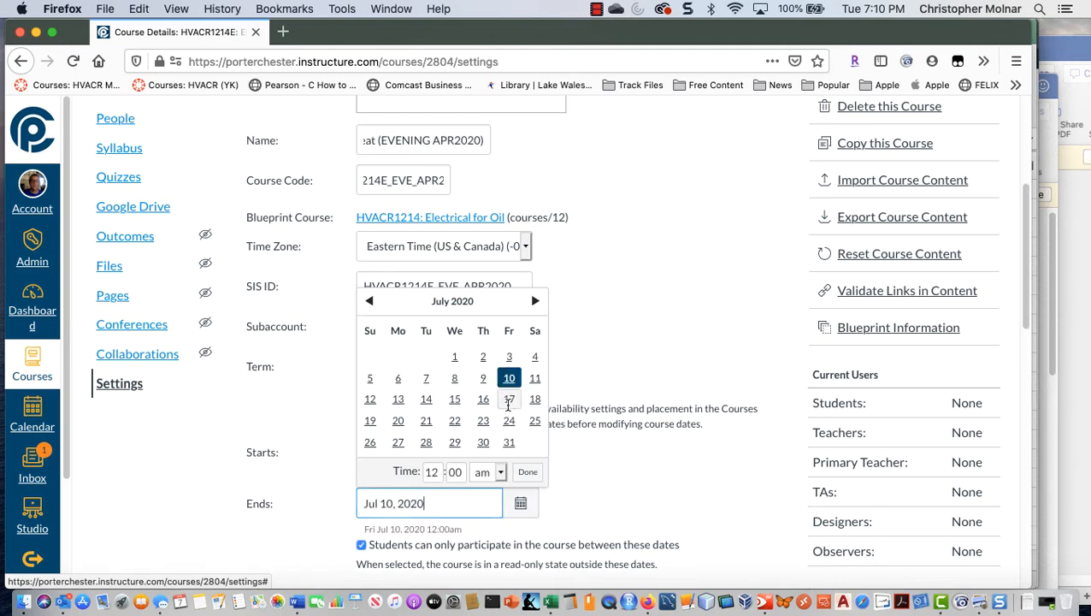
left_click(647, 504)
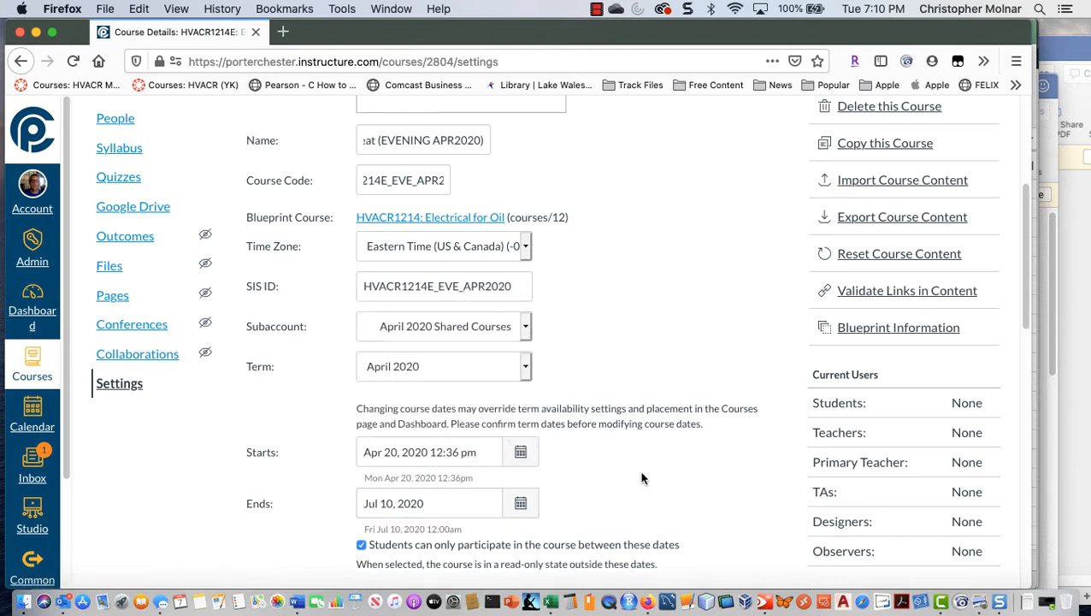
Step: Change the time of the course start to 7:00am, keeping the April 20, 2020 date
scroll(643, 478, "down", 3)
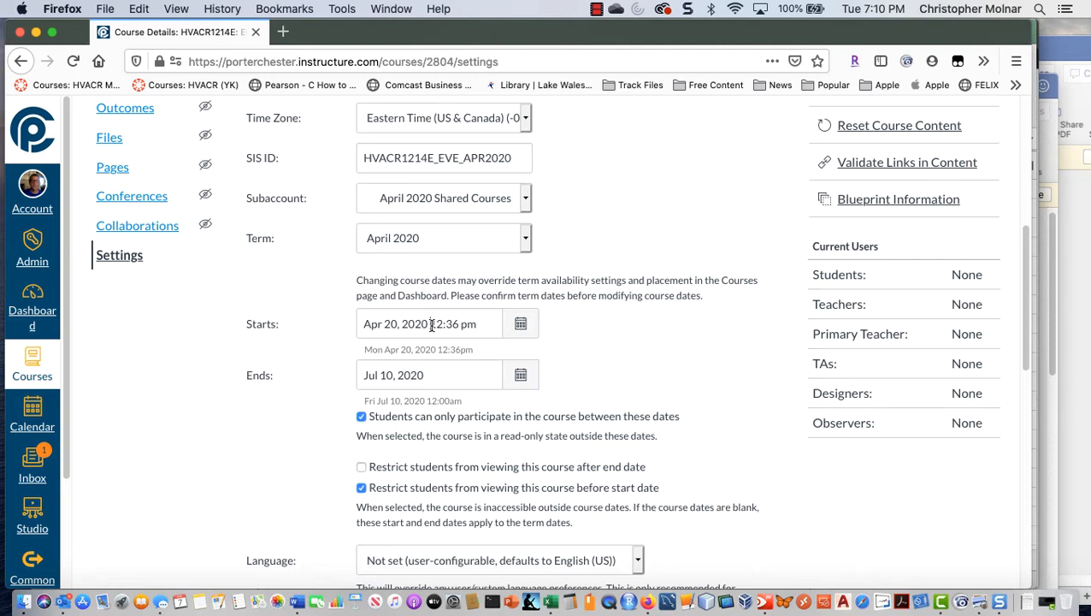
left_click_drag(431, 324, 475, 330)
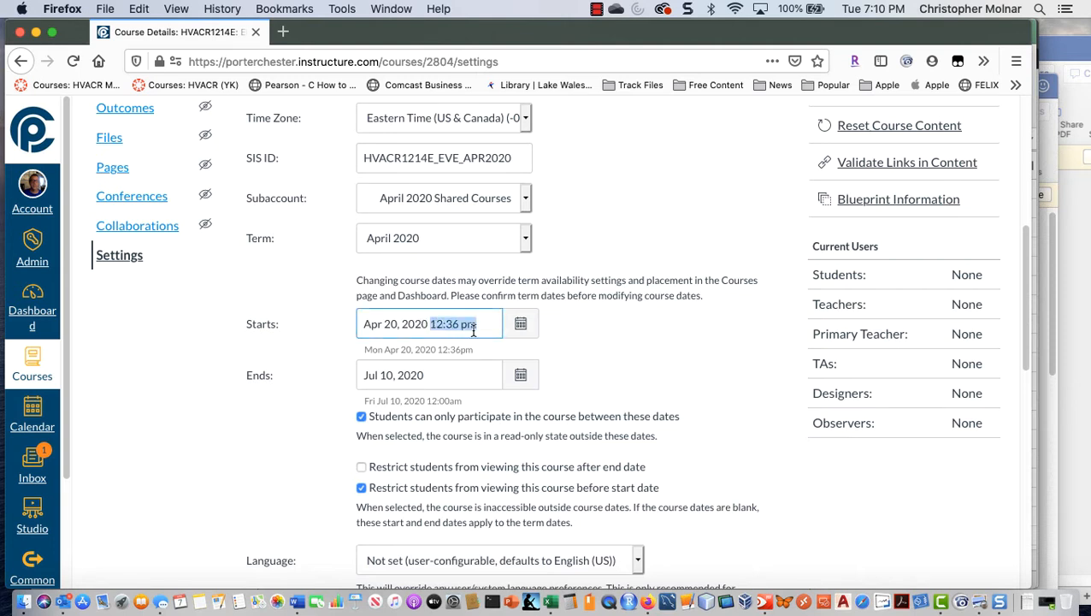
type("12:0")
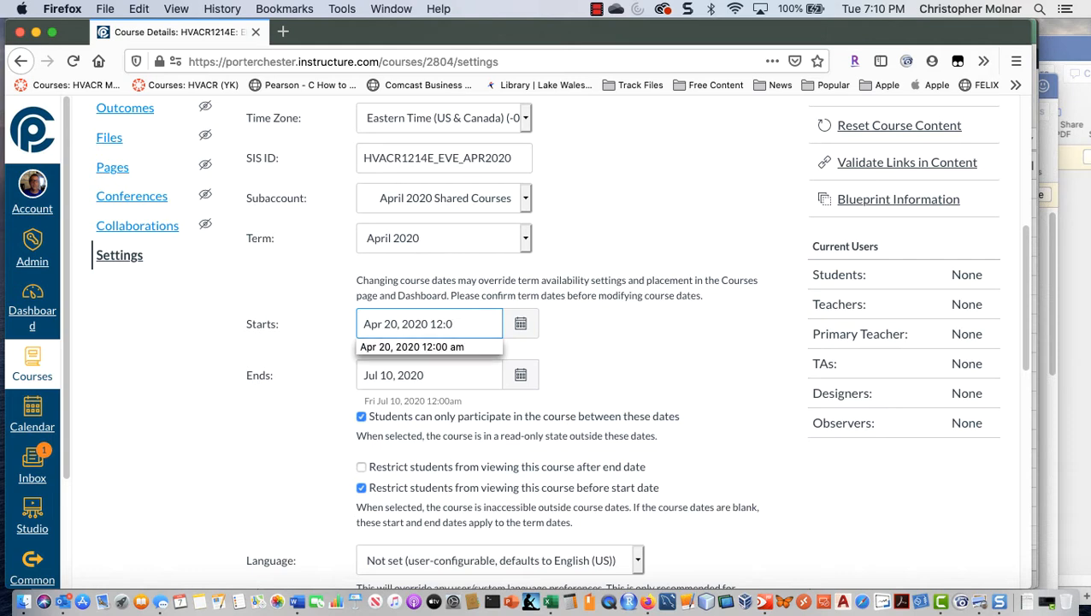
key("BackSpace")
key("BackSpace")
key("BackSpace")
key("BackSpace")
type("7:00am")
key("Tab")
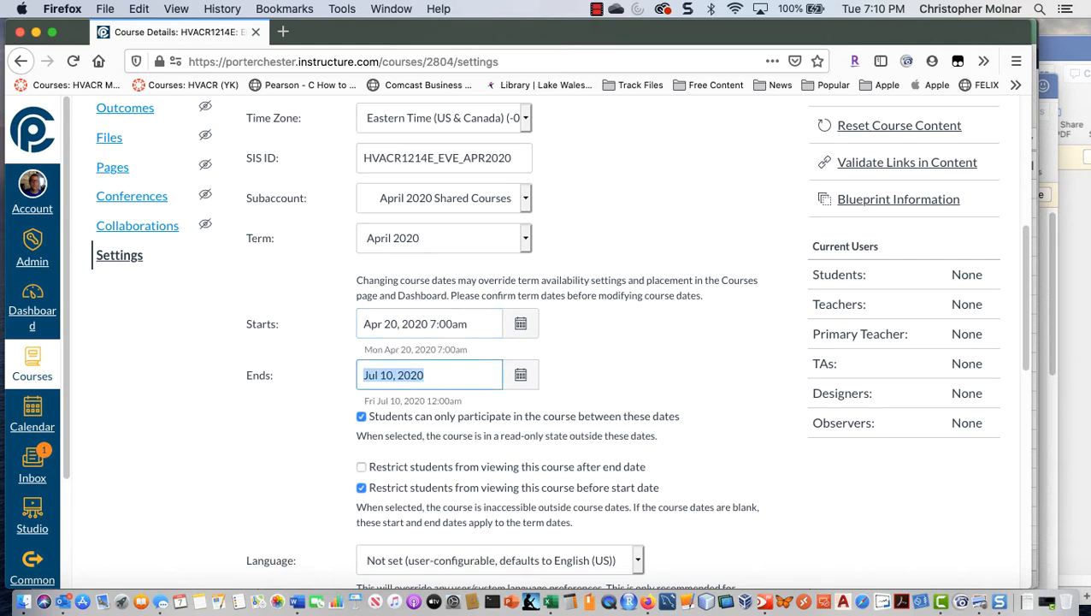
Step: Add the time 11:59pm to the July 10, 2020 course end date
key("Right")
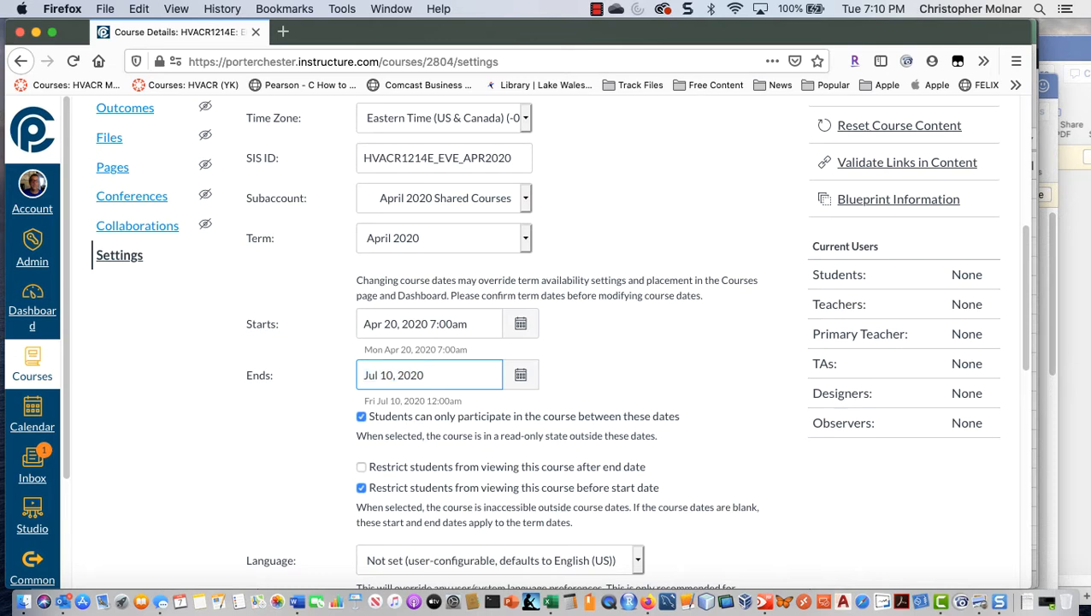
type("11")
key("BackSpace")
key("BackSpace")
type("59pm")
key("Tab")
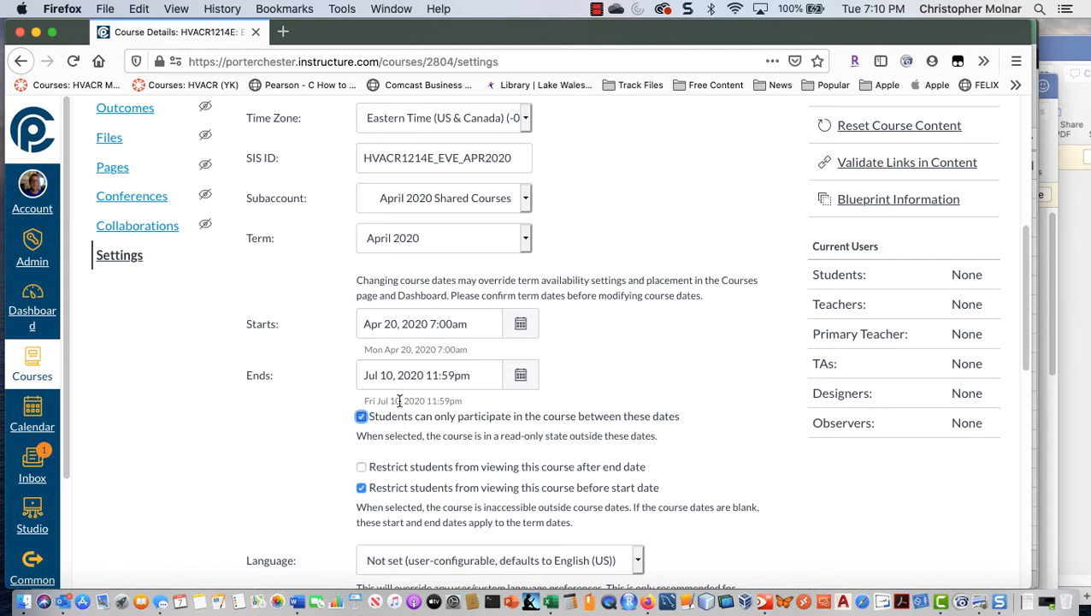
Step: Remove the restriction on students viewing the course before its start date and save the updated course details
left_click(361, 487)
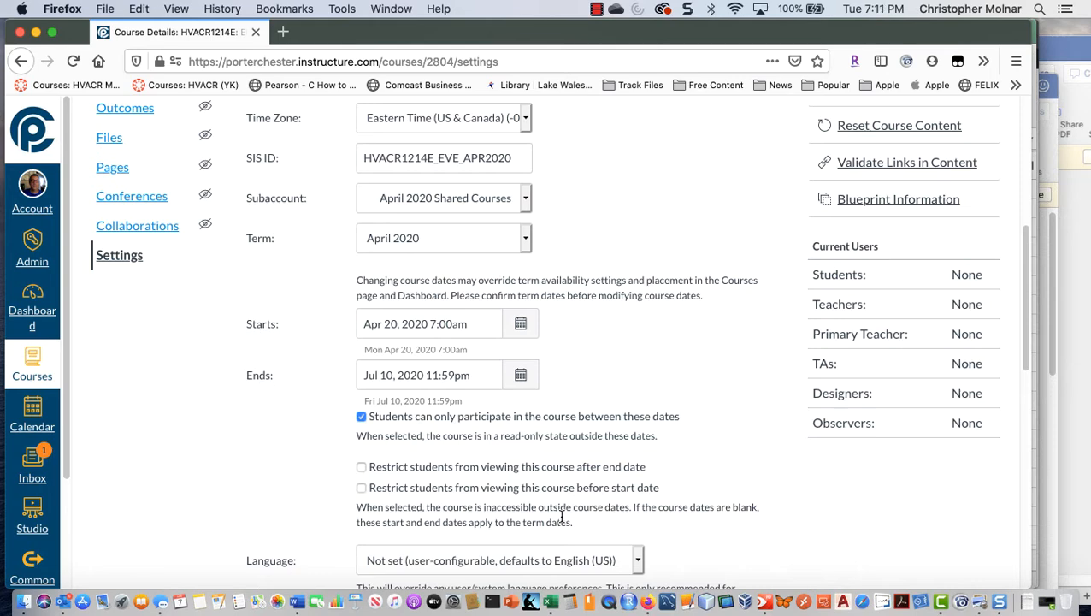
scroll(558, 507, "down", 3)
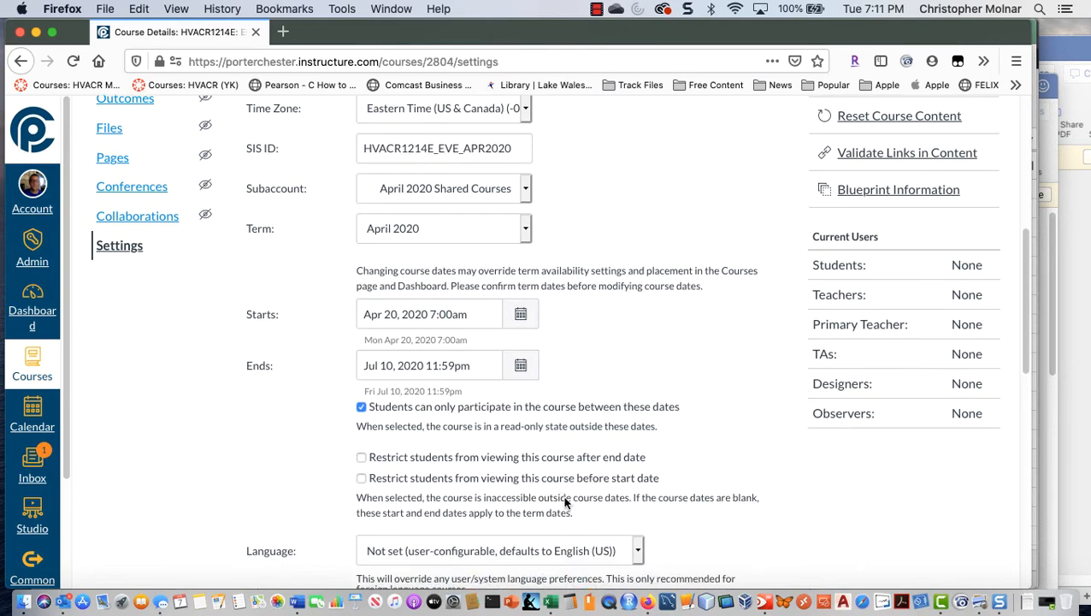
scroll(568, 505, "down", 7)
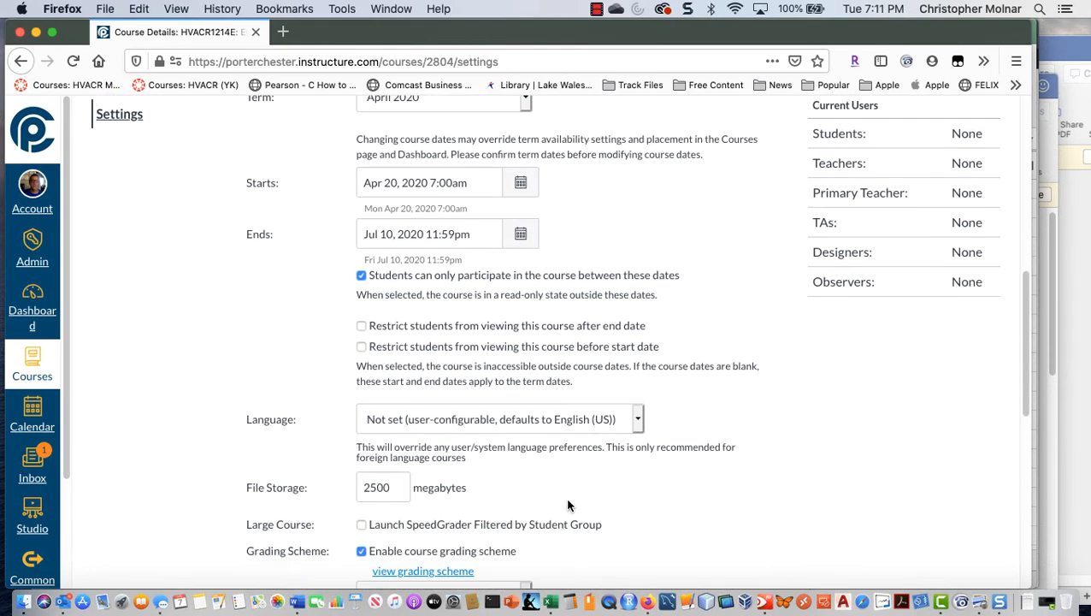
scroll(568, 504, "down", 6)
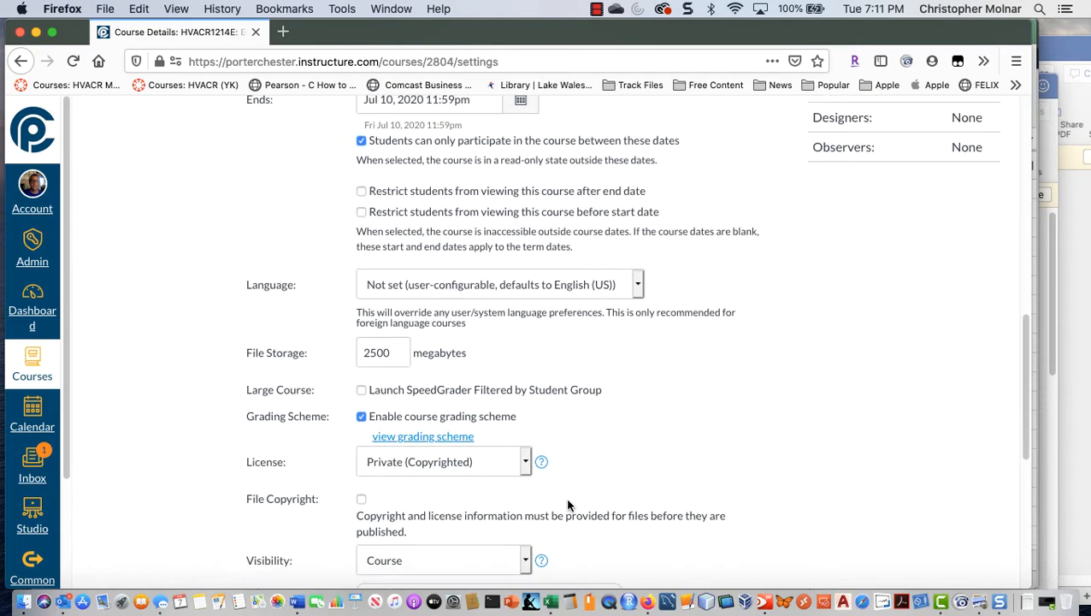
scroll(568, 505, "down", 8)
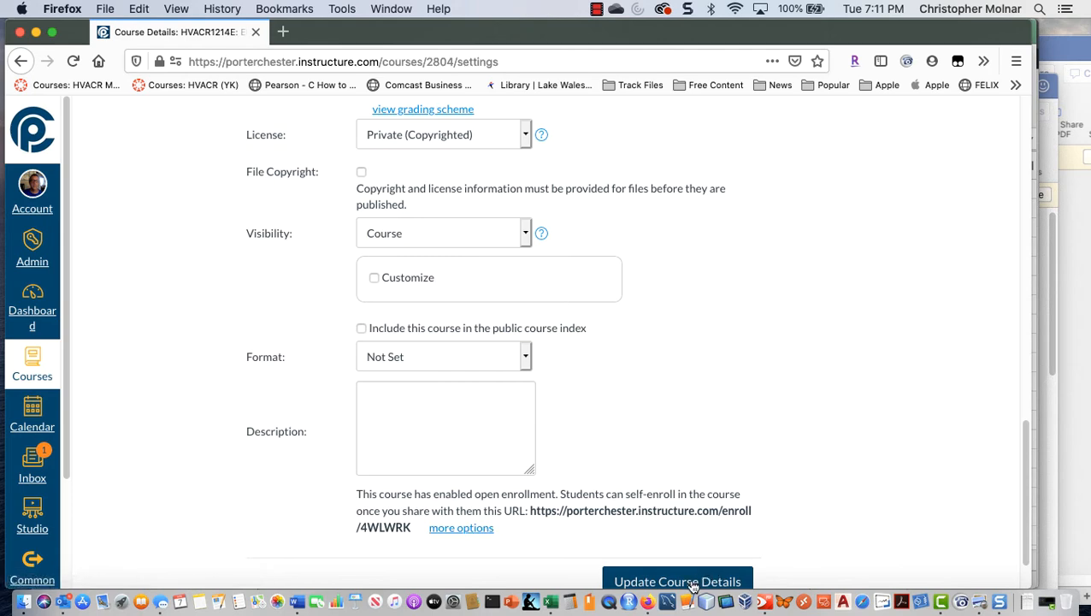
scroll(726, 530, "up", 2)
scroll(726, 536, "down", 5)
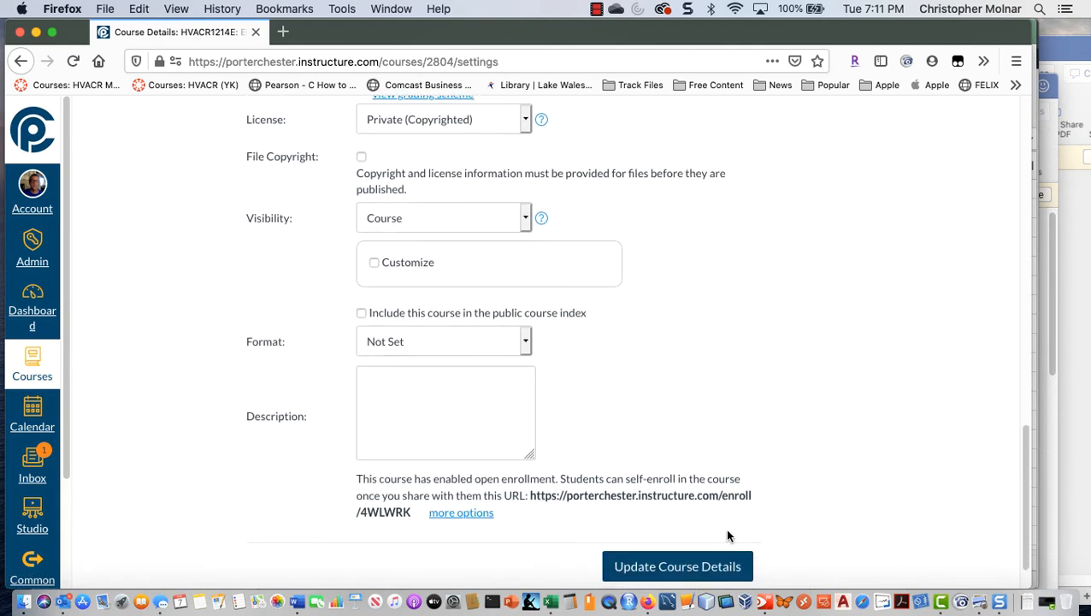
left_click(651, 516)
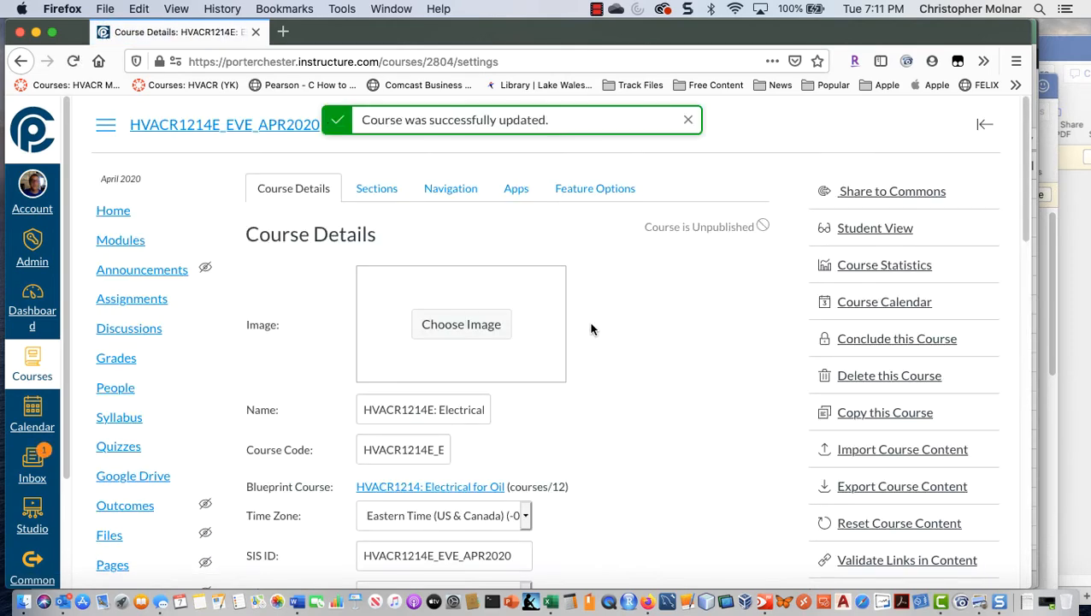
Step: Add a course section named HVACR1214E: Electrical for Oil Heat (Hamden APR2020 E1), copying the name from the Excel spreadsheet into Canvas
left_click(369, 187)
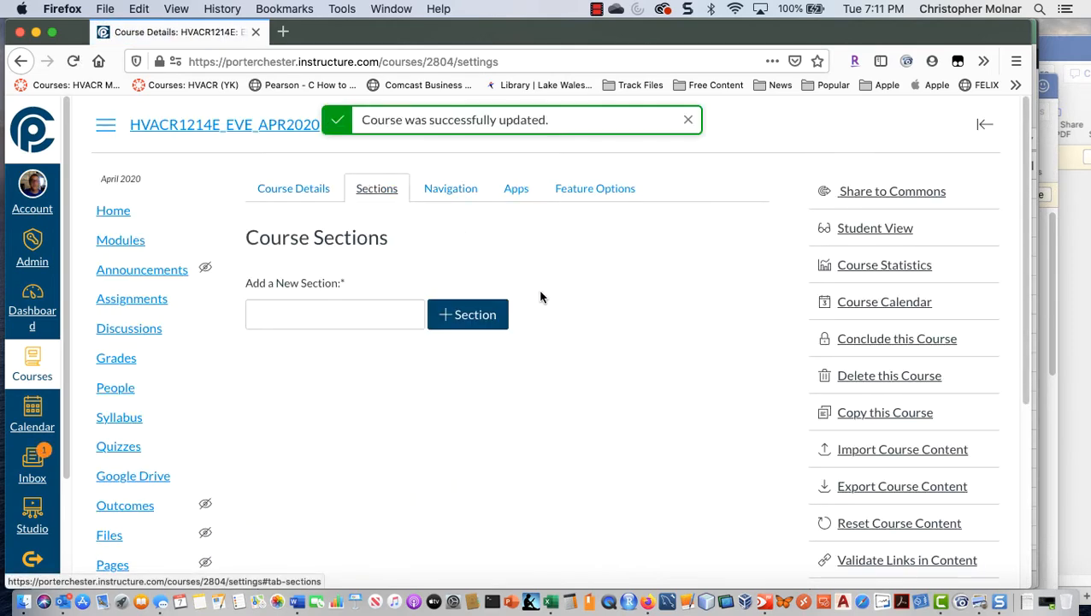
left_click(383, 309)
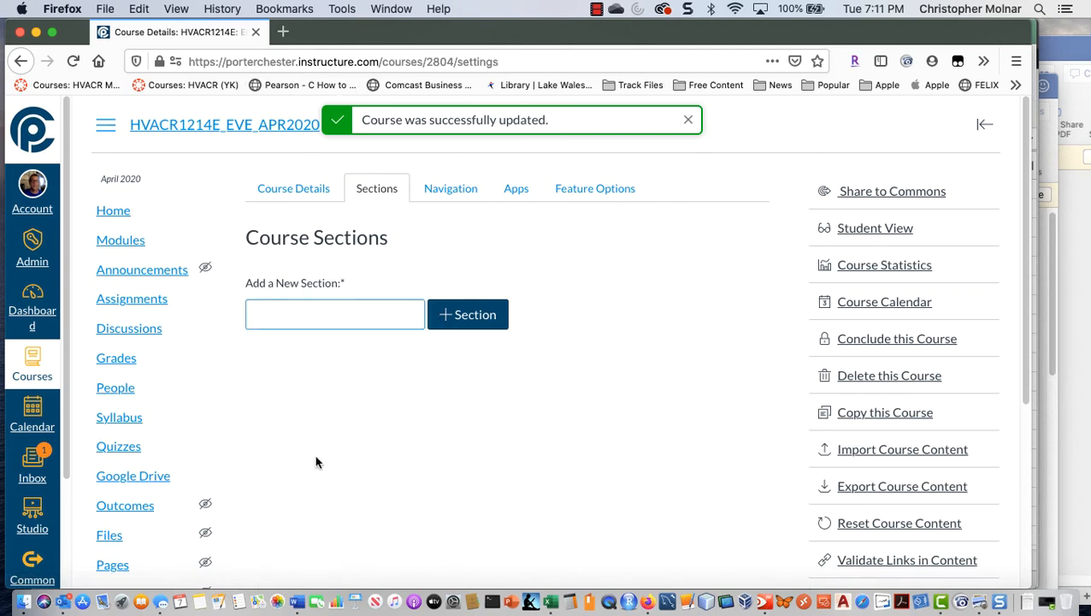
key("super+Tab")
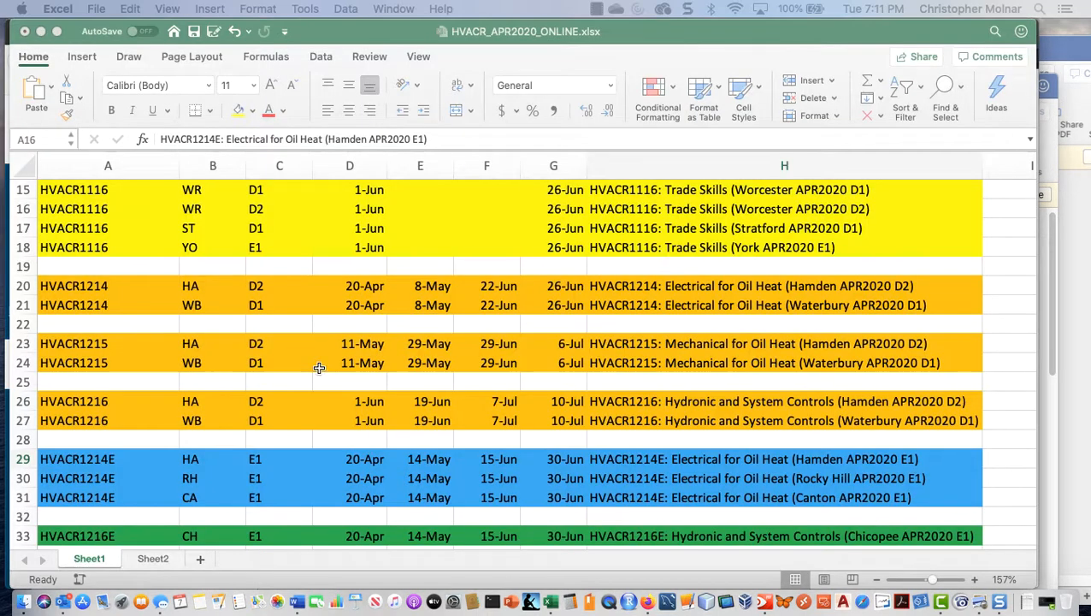
left_click(691, 460)
left_click_drag(427, 138, 159, 139)
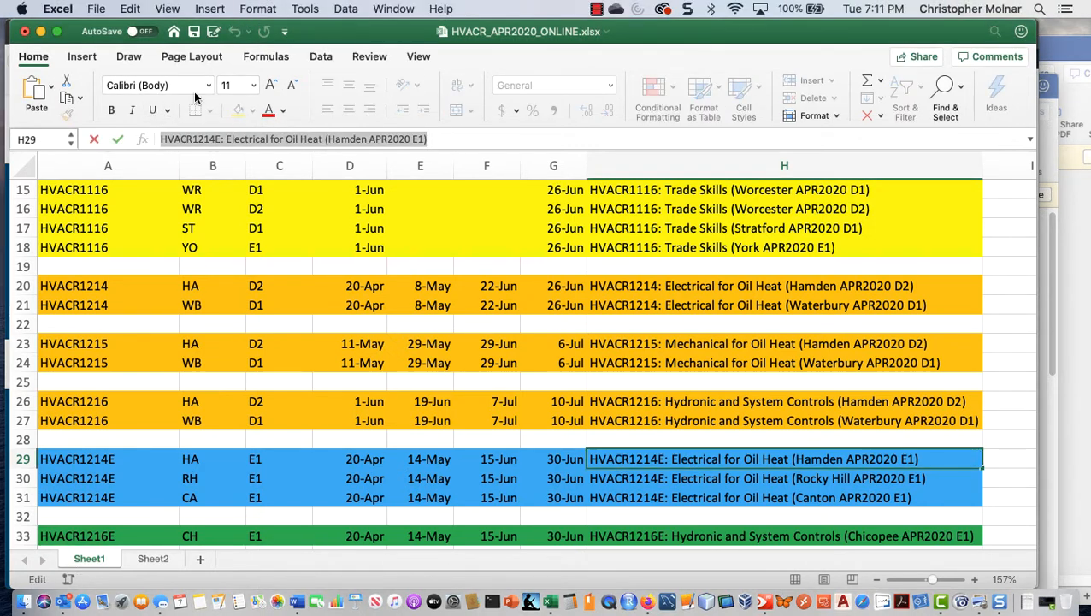
key("super+c")
key("super+Tab")
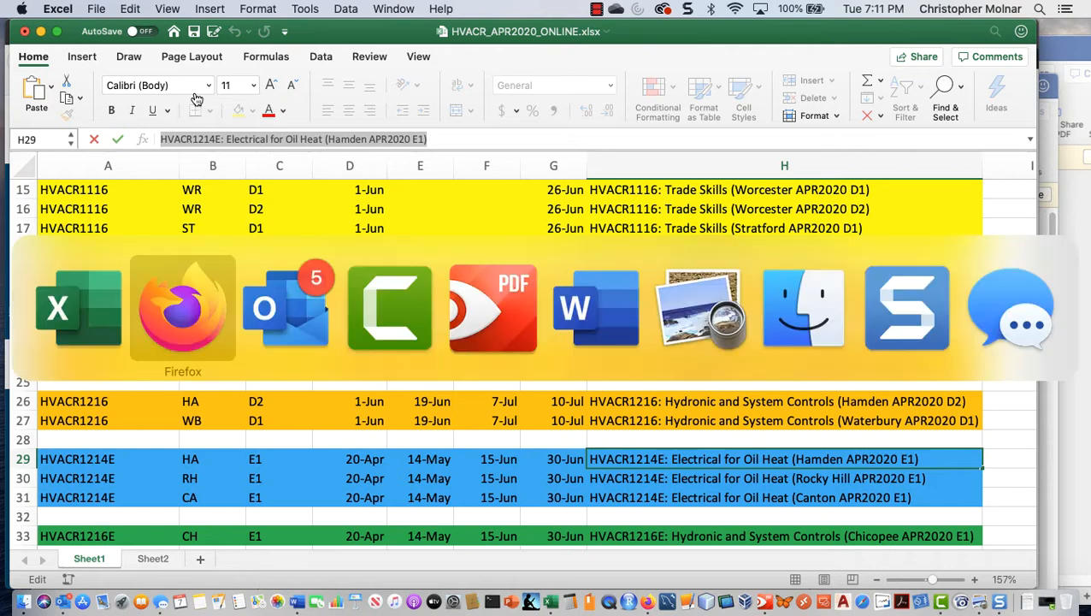
left_click(371, 318)
key("super+v")
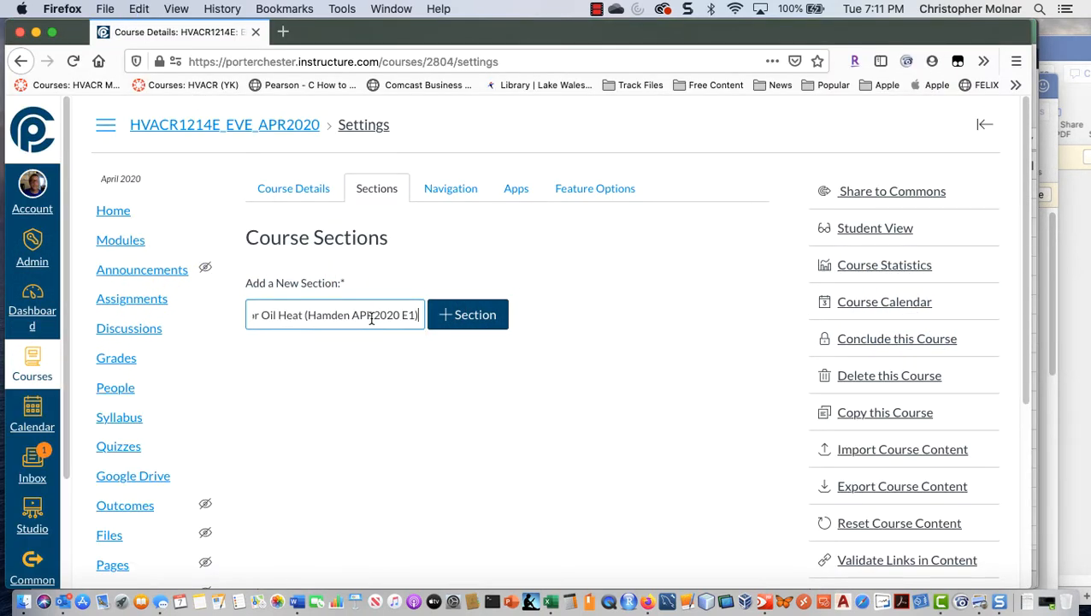
left_click(463, 318)
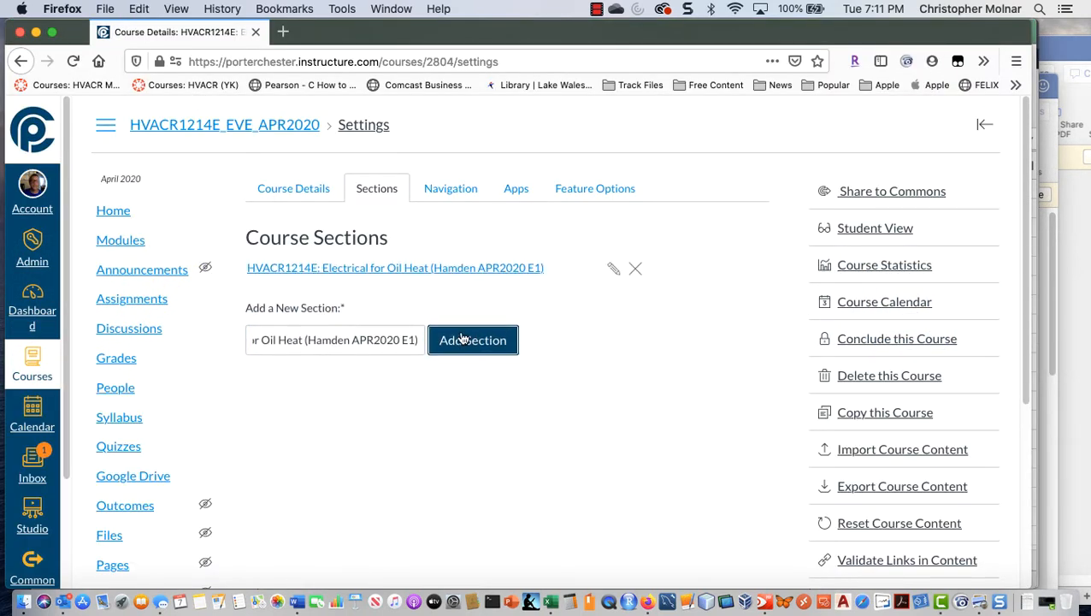
Step: Copy HVACR1214E: Electrical for Oil Heat (Rocky Hill APR2020 E1) from the Excel spreadsheet and add it as a course section in Canvas
key("super+Tab")
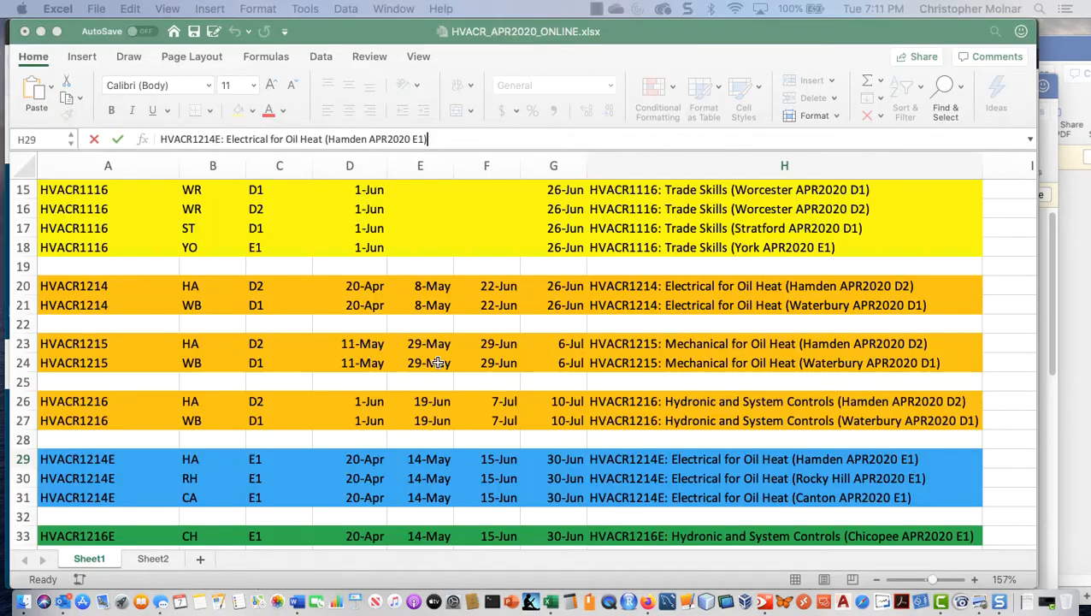
left_click(647, 482)
key("super+c")
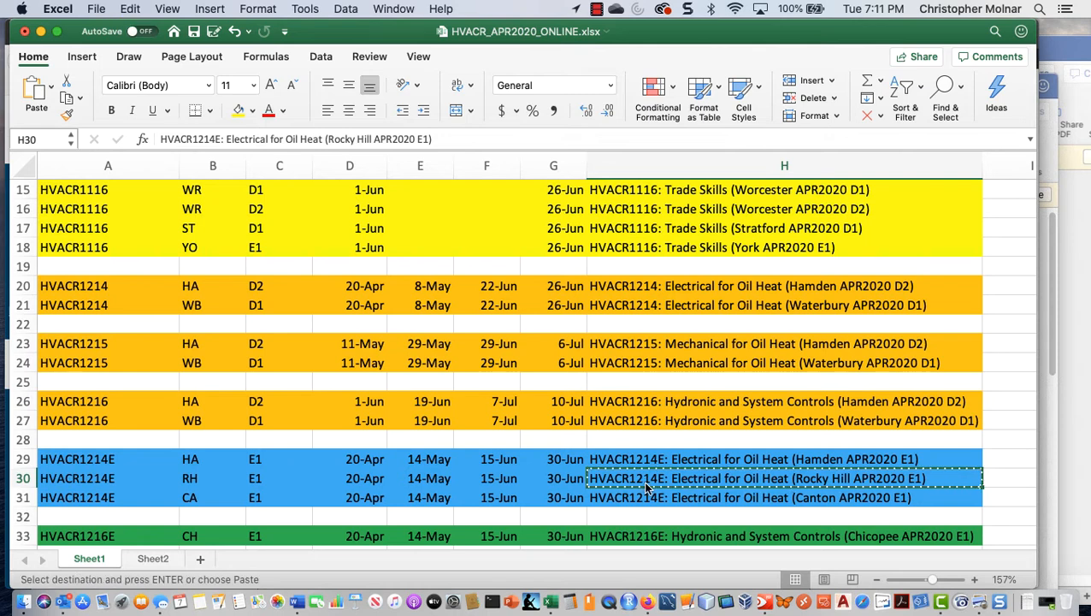
key("super+Tab")
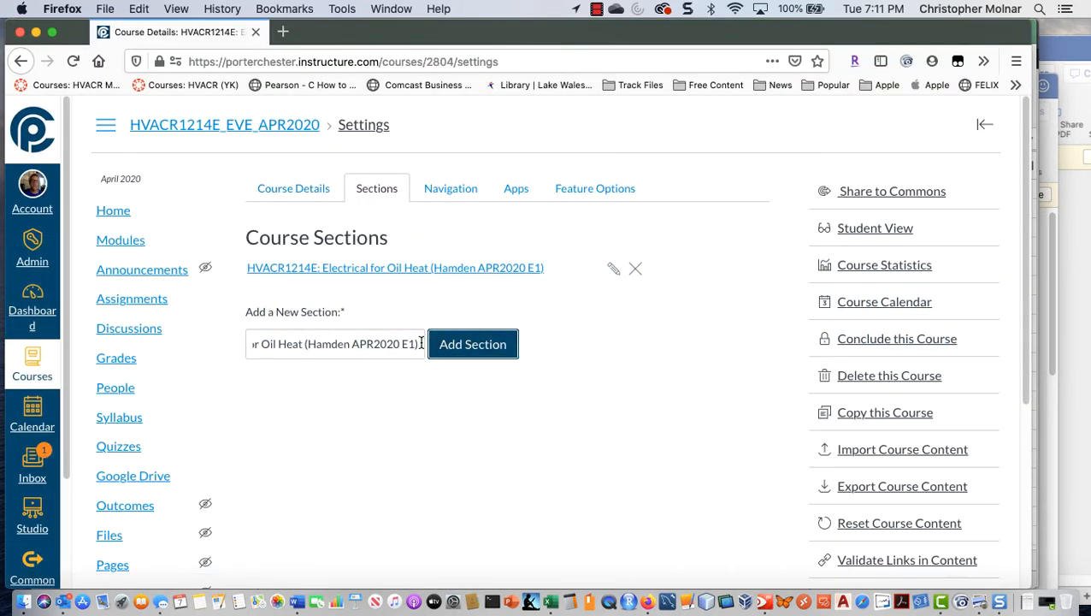
left_click_drag(418, 343, 194, 320)
key("super+v")
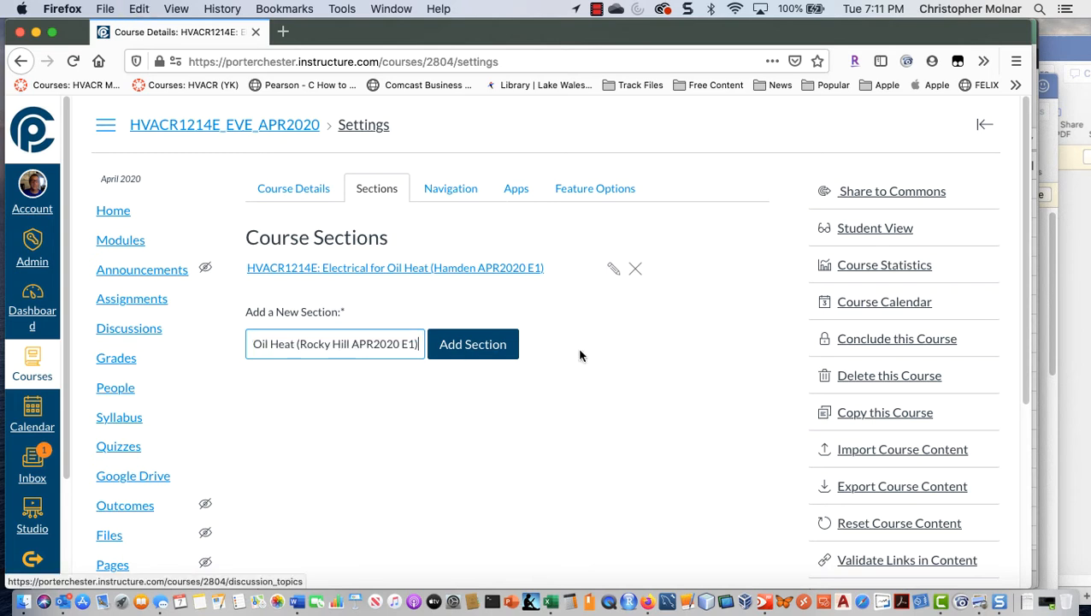
left_click(484, 347)
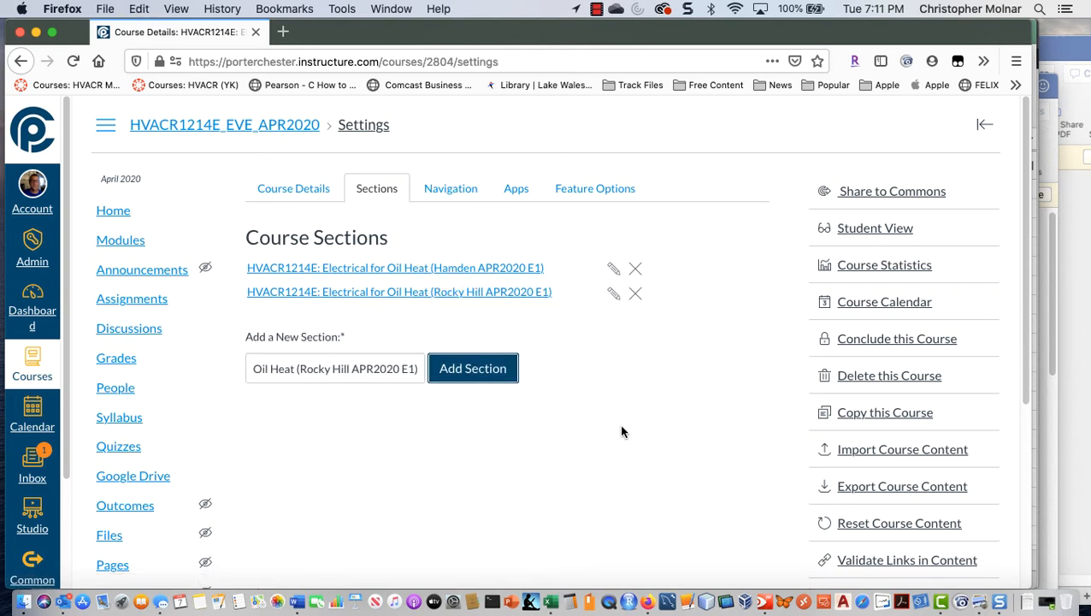
Step: Copy HVACR1214E: Electrical for Oil Heat (Canton APR2020 E1) from the Excel spreadsheet and add it as a course section in Canvas
key("super+Tab")
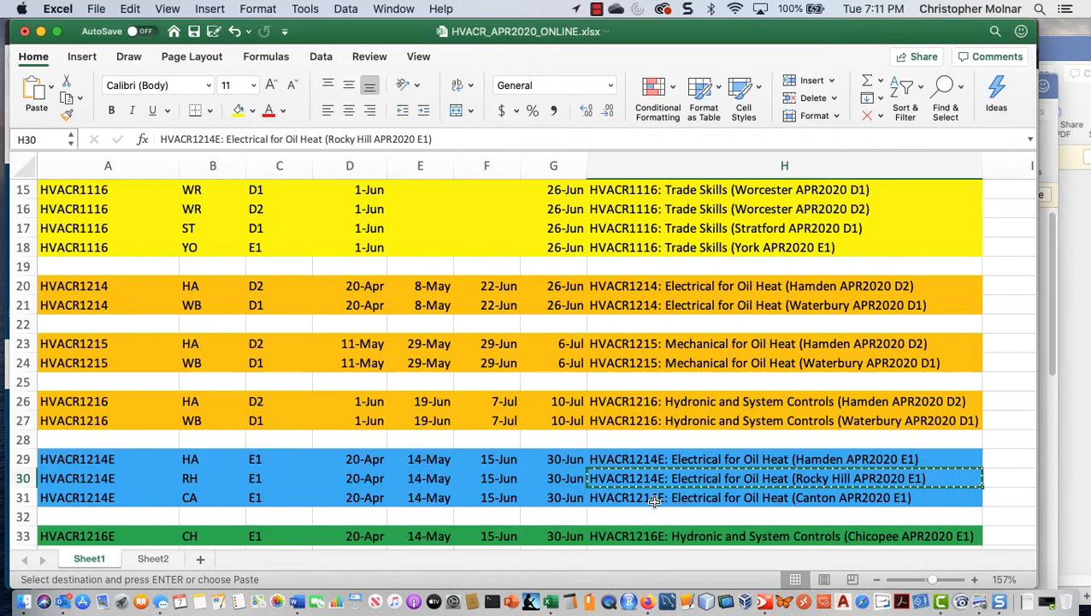
left_click(648, 501)
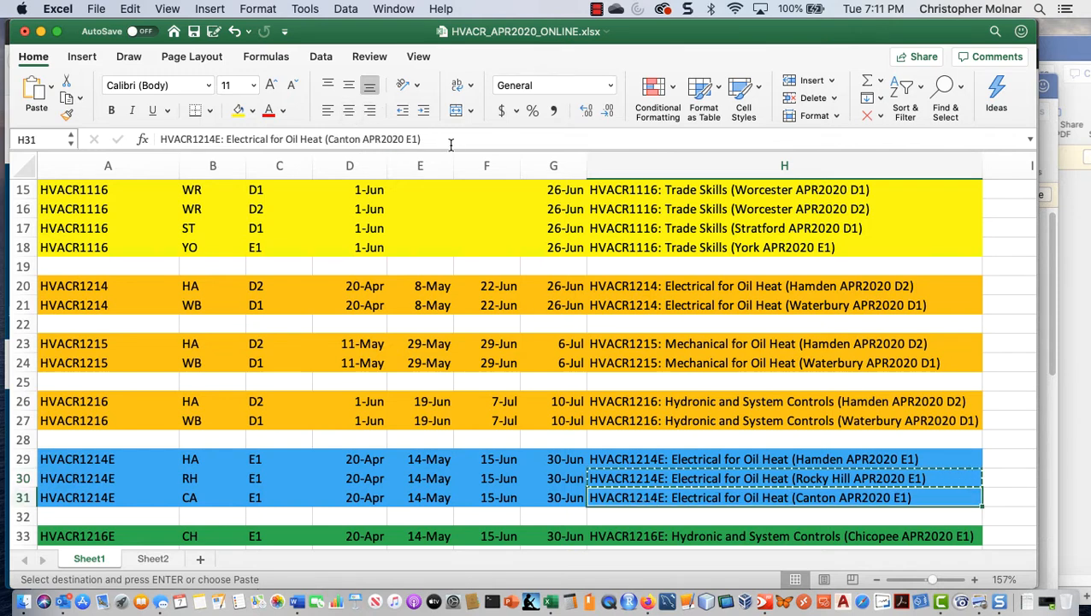
left_click_drag(449, 139, 139, 120)
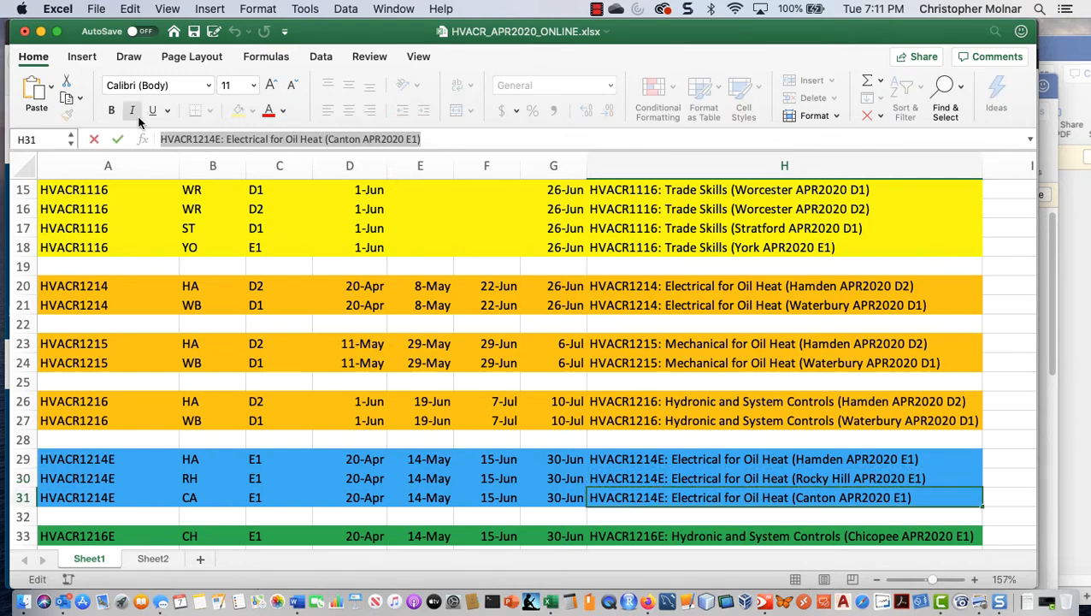
key("super+Tab")
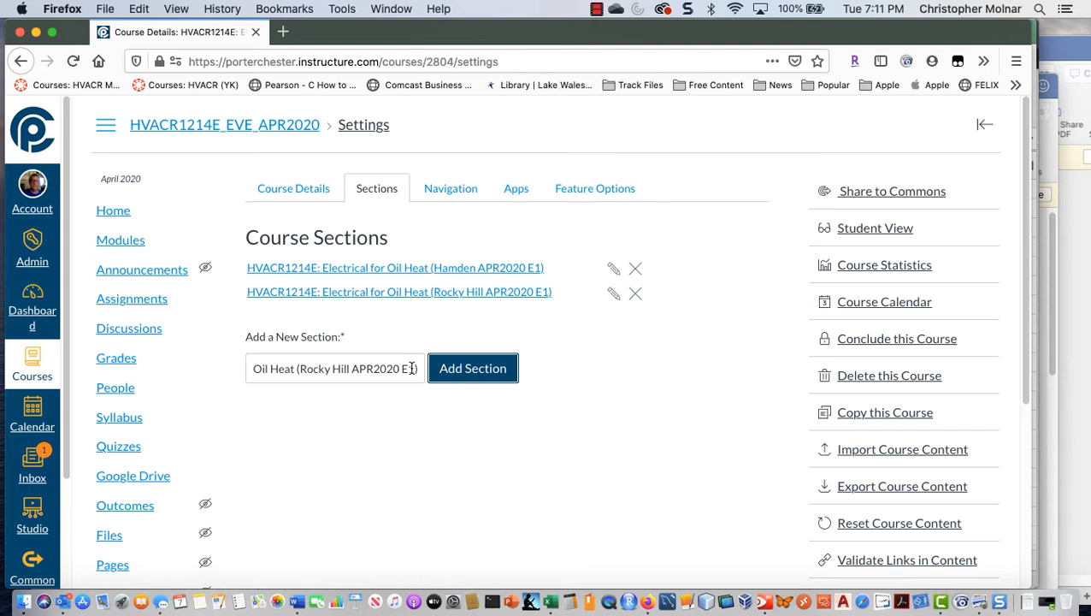
left_click_drag(416, 369, 207, 353)
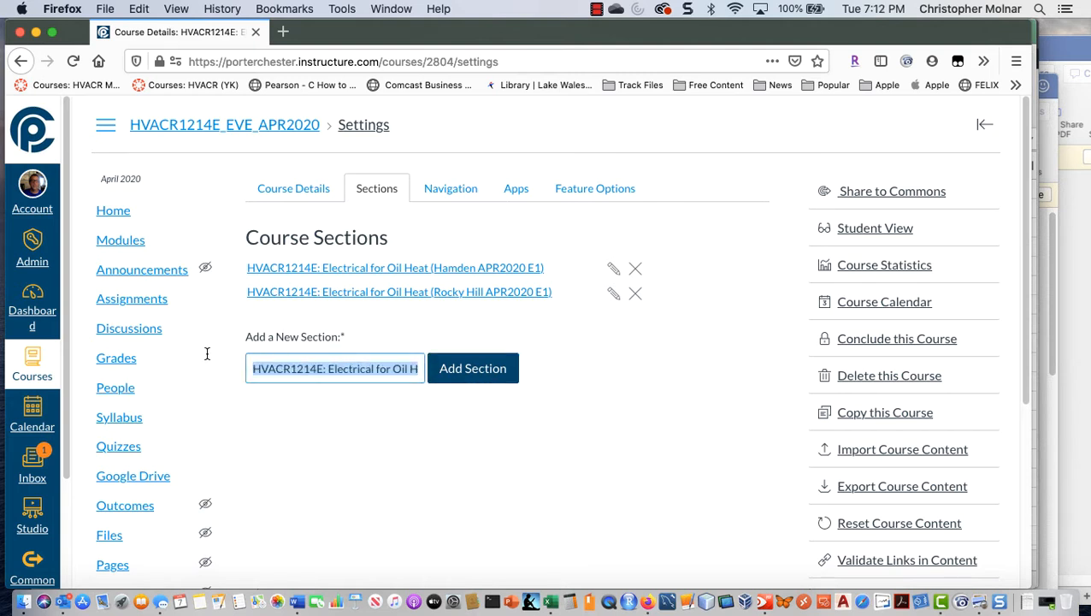
key("super+v")
left_click(487, 379)
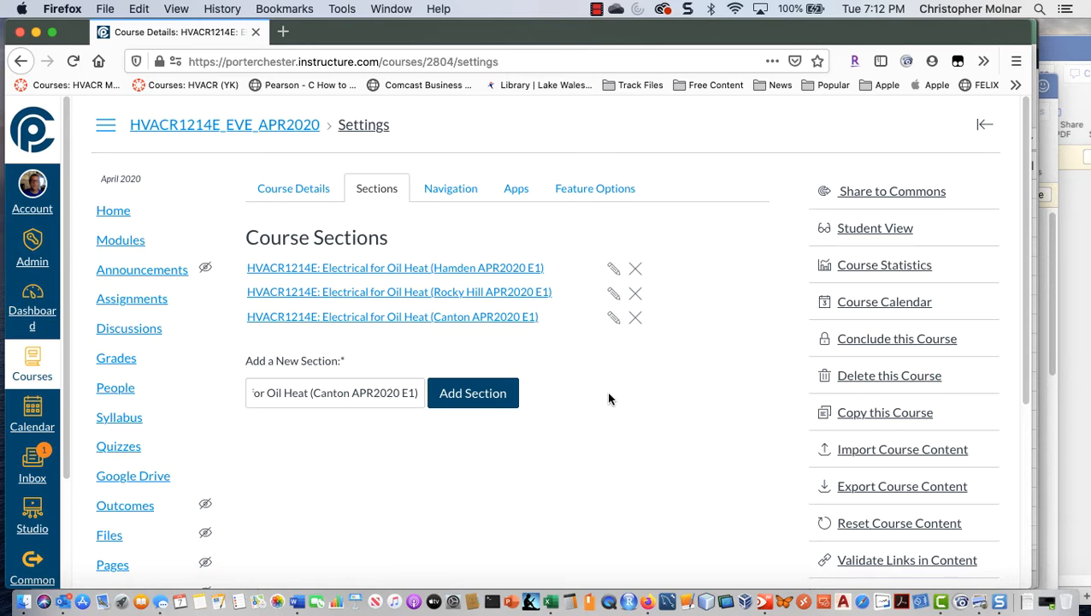
Step: Go from the course settings to the People roster of the HVACR1214E_EVE_APR2020 course
scroll(609, 396, "down", 1)
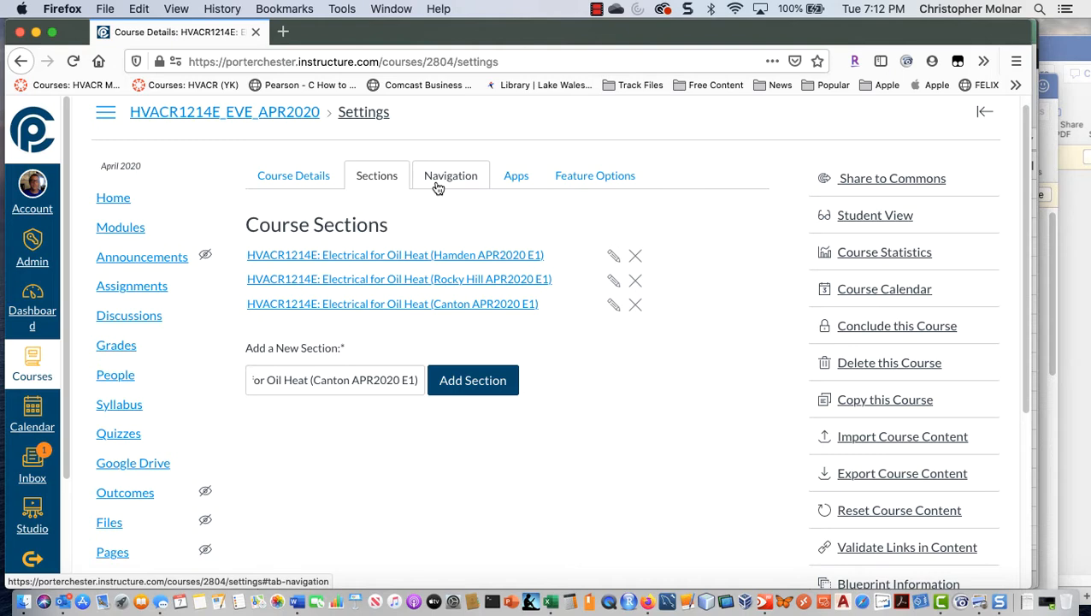
scroll(244, 370, "down", 3)
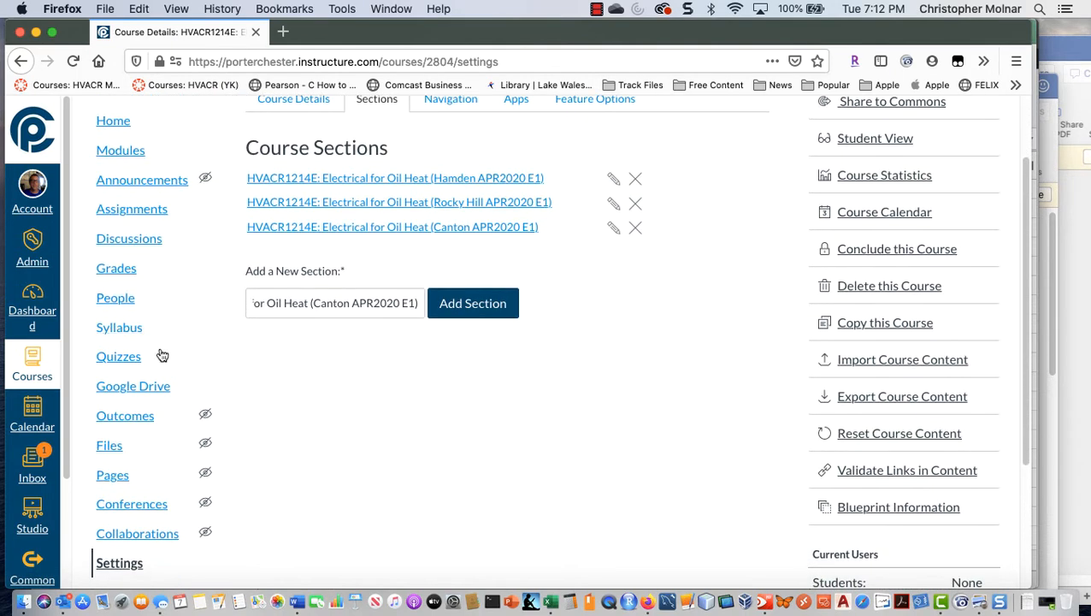
scroll(263, 451, "down", 3)
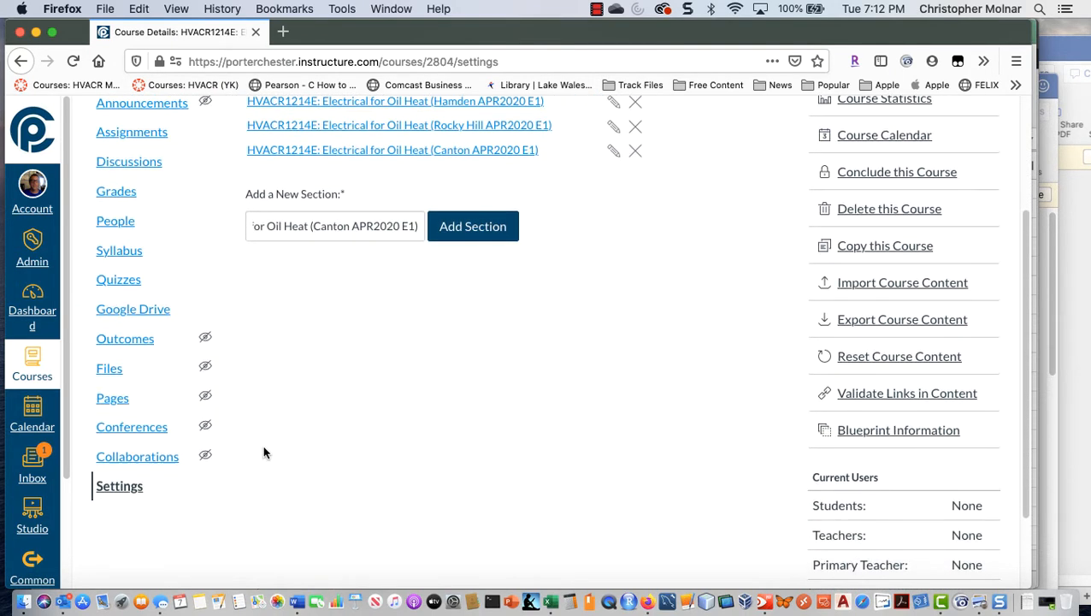
scroll(265, 452, "up", 6)
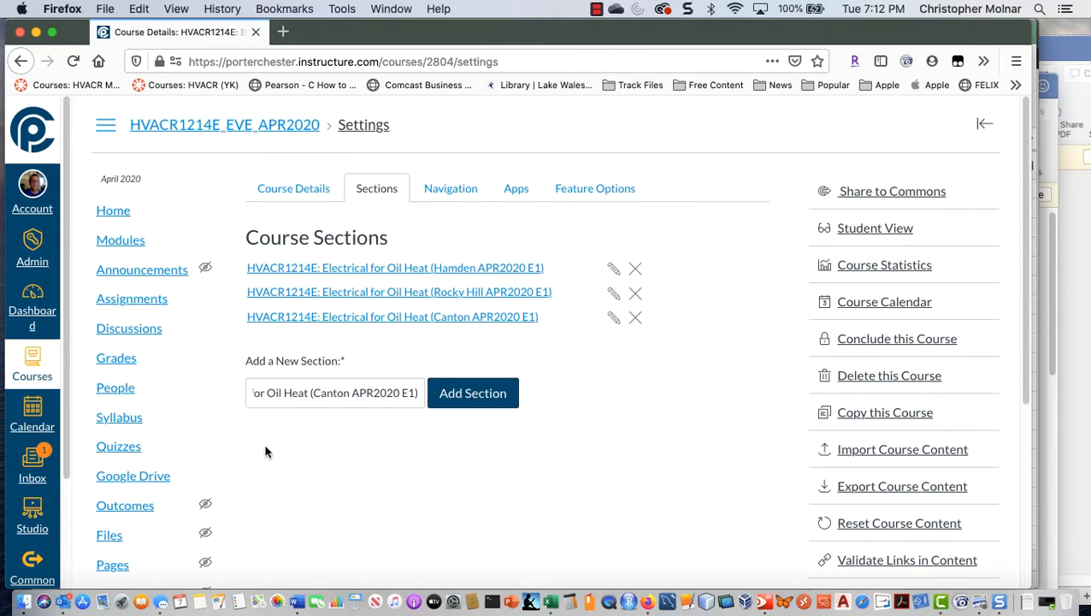
left_click(231, 129)
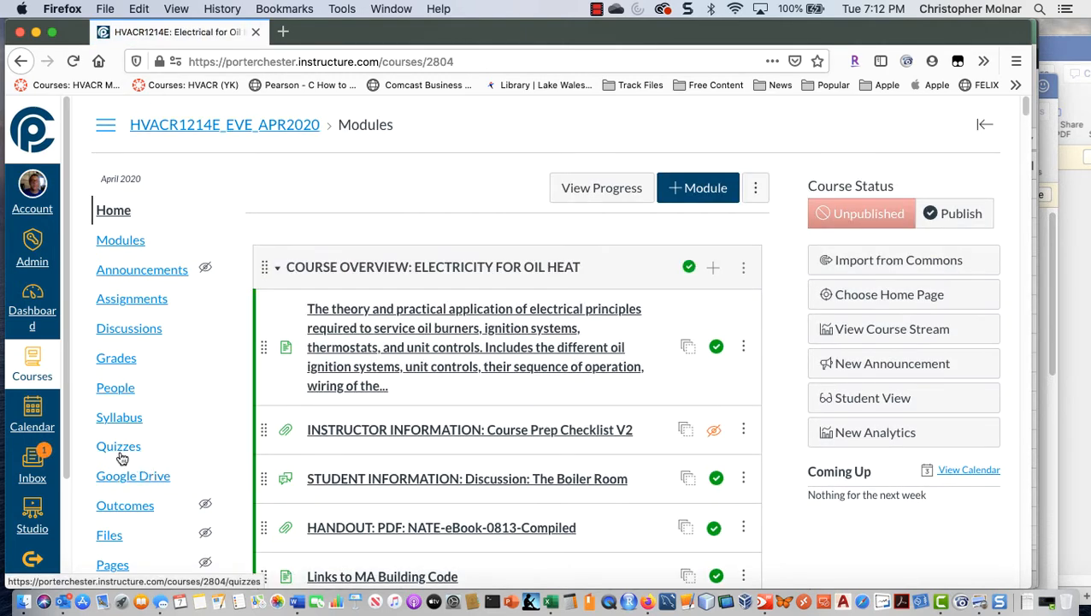
left_click(117, 390)
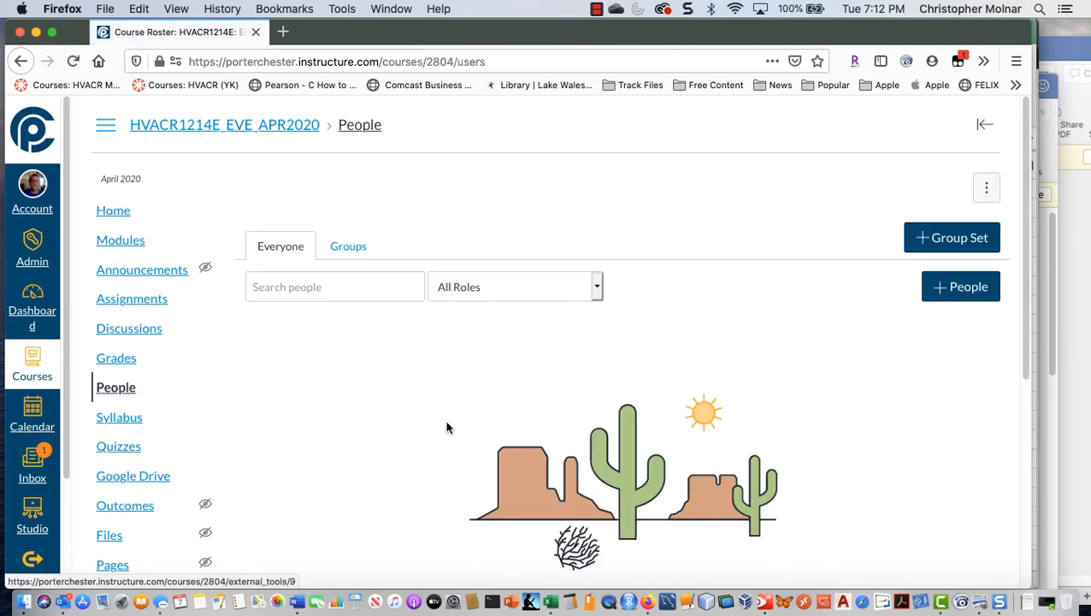
Step: Start adding a person to the course by email address and enter the instructor's email
left_click(949, 297)
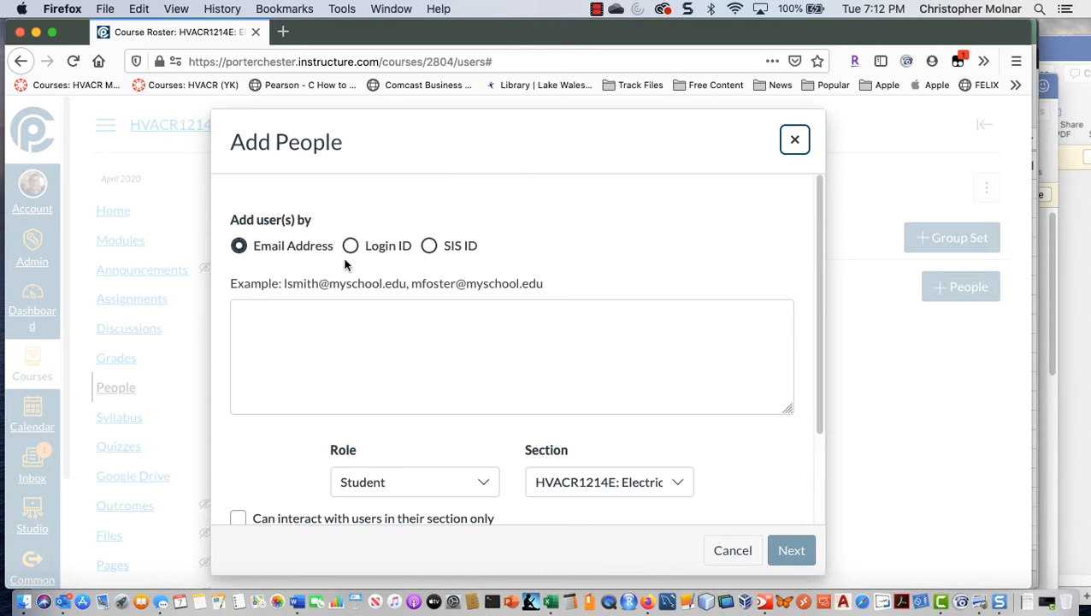
left_click(274, 320)
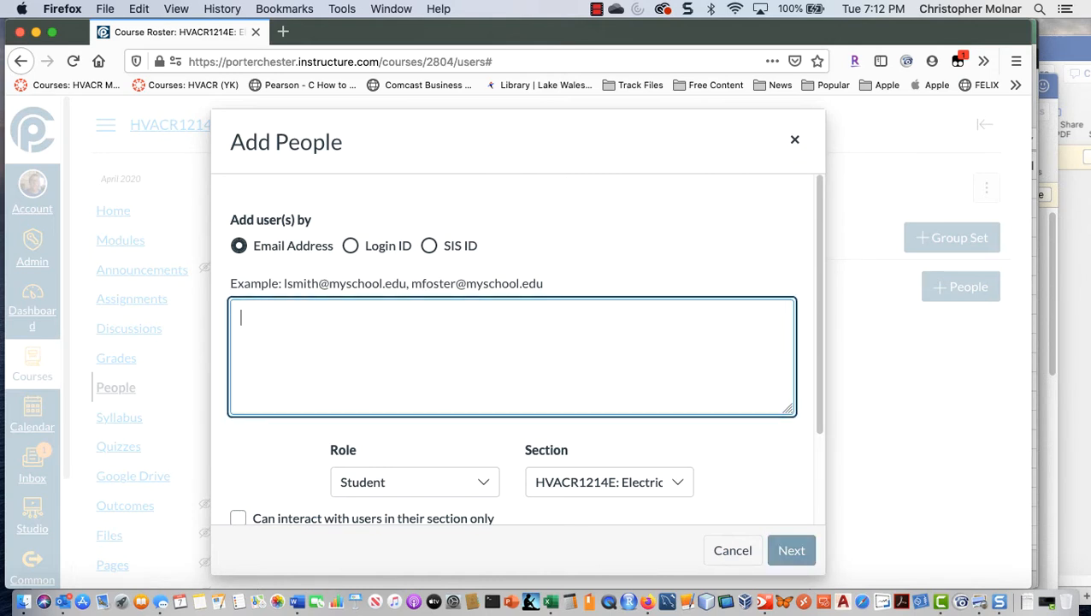
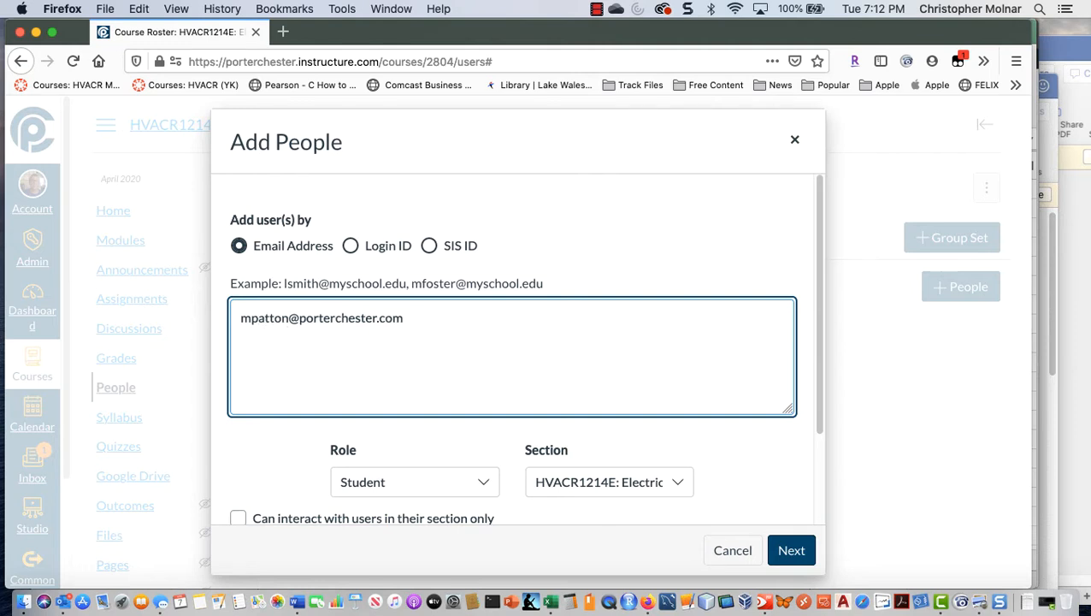
Step: Assign the Primary Teacher role to the instructor and add them to the course
left_click(455, 476)
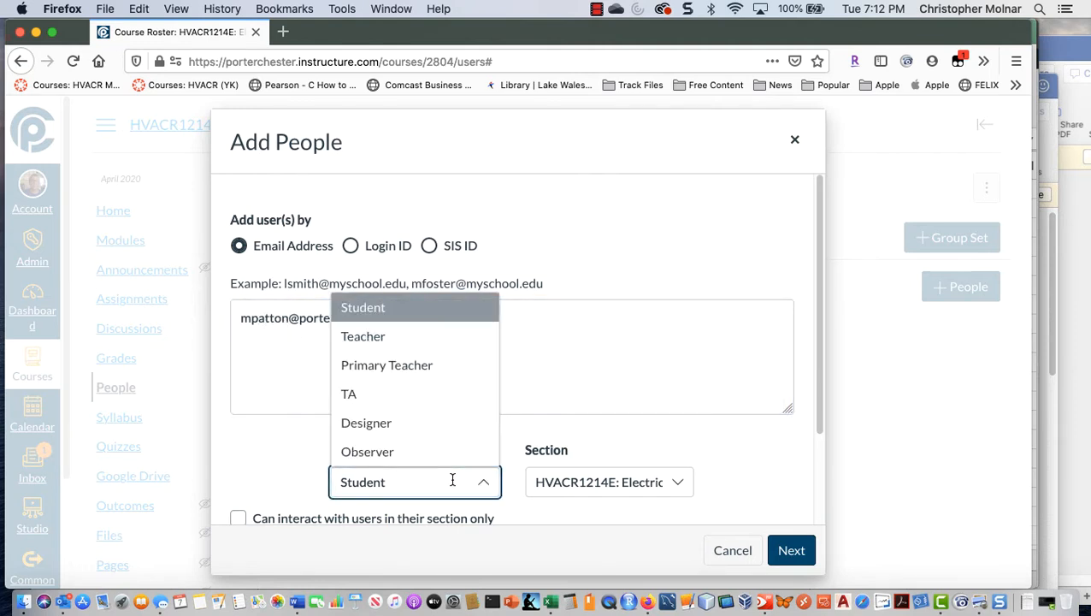
left_click(419, 362)
scroll(775, 489, "down", 3)
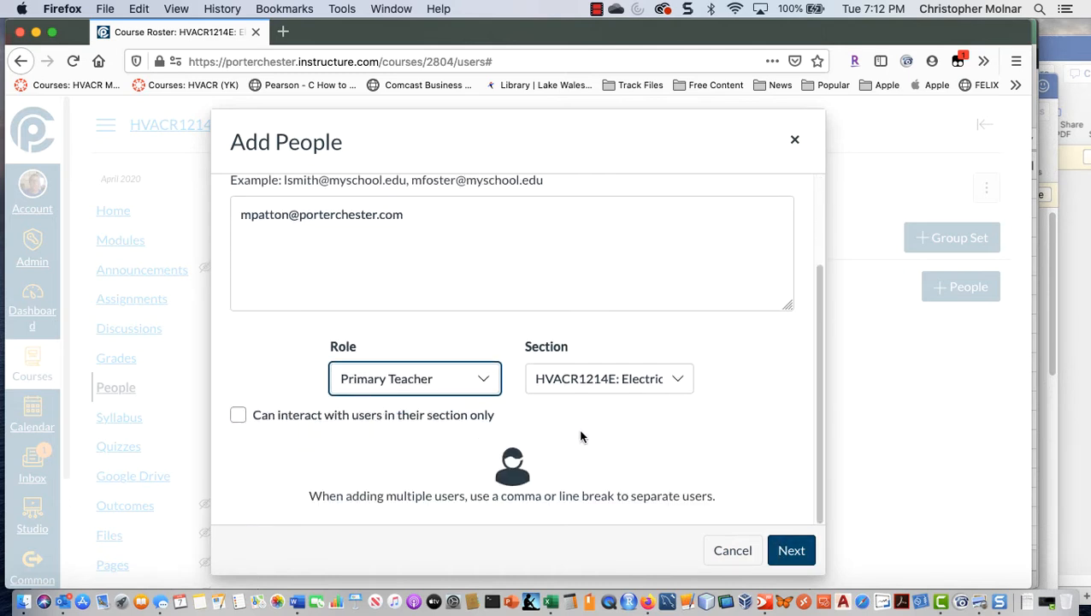
left_click(791, 552)
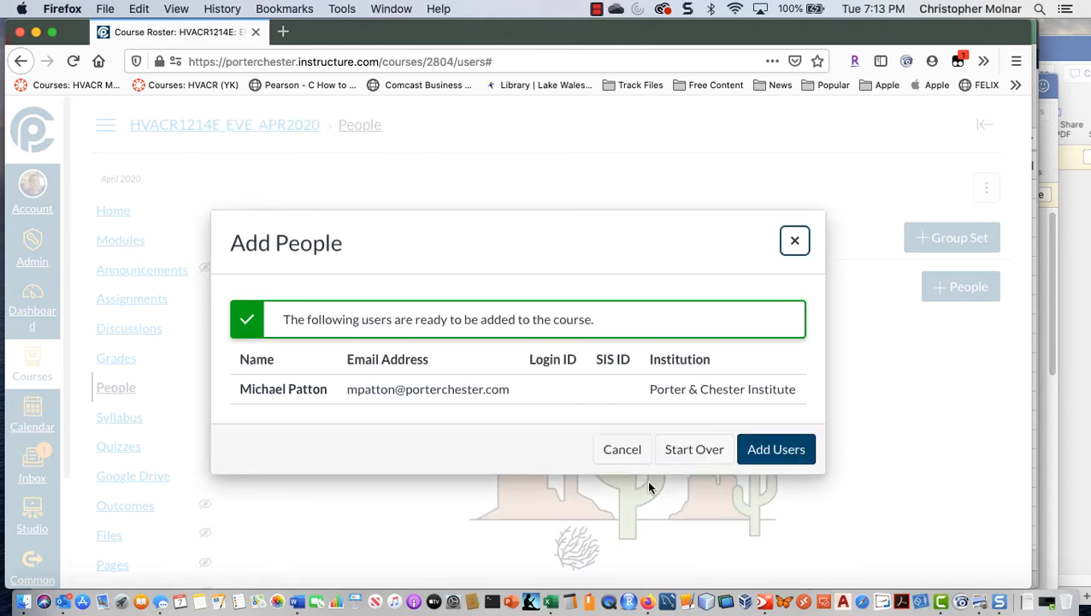
left_click(770, 449)
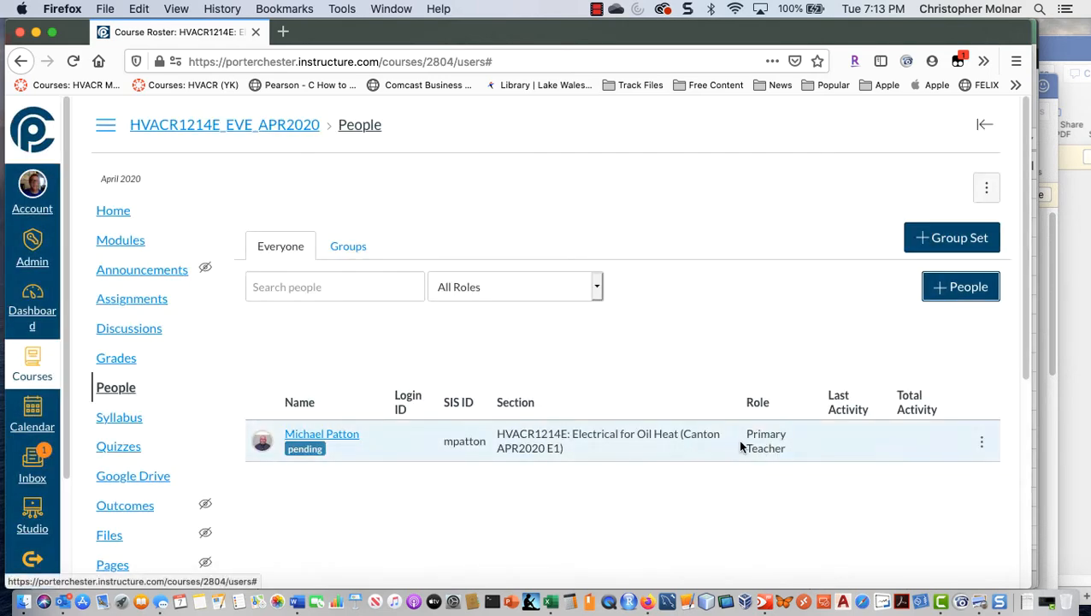
Step: Enroll the primary teacher in the Hamden and Rocky Hill APR2020 E1 sections of HVACR1214E in addition to Canton
left_click(982, 443)
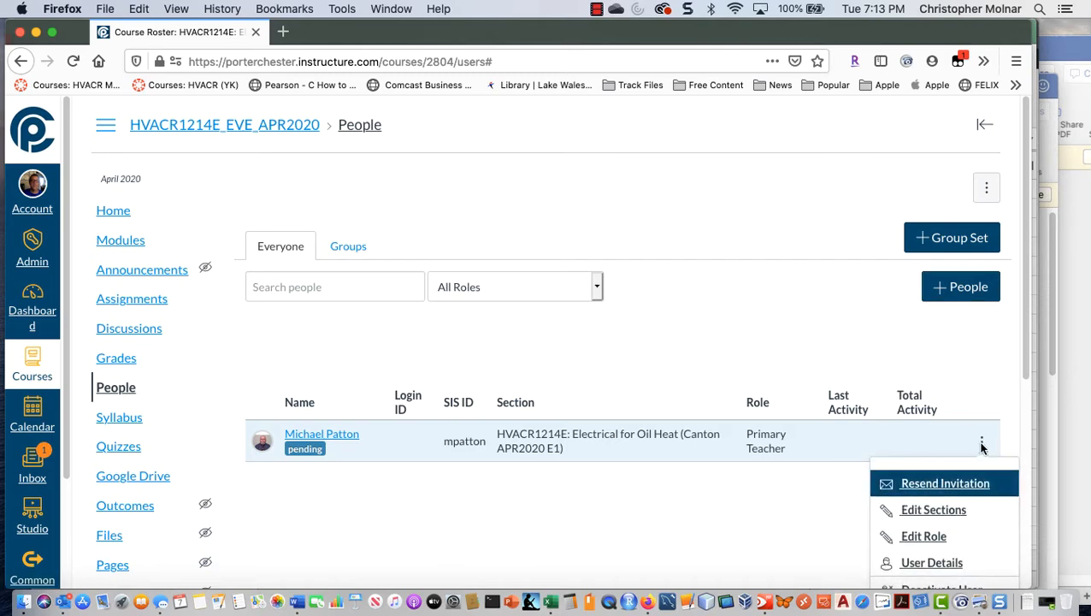
left_click(957, 520)
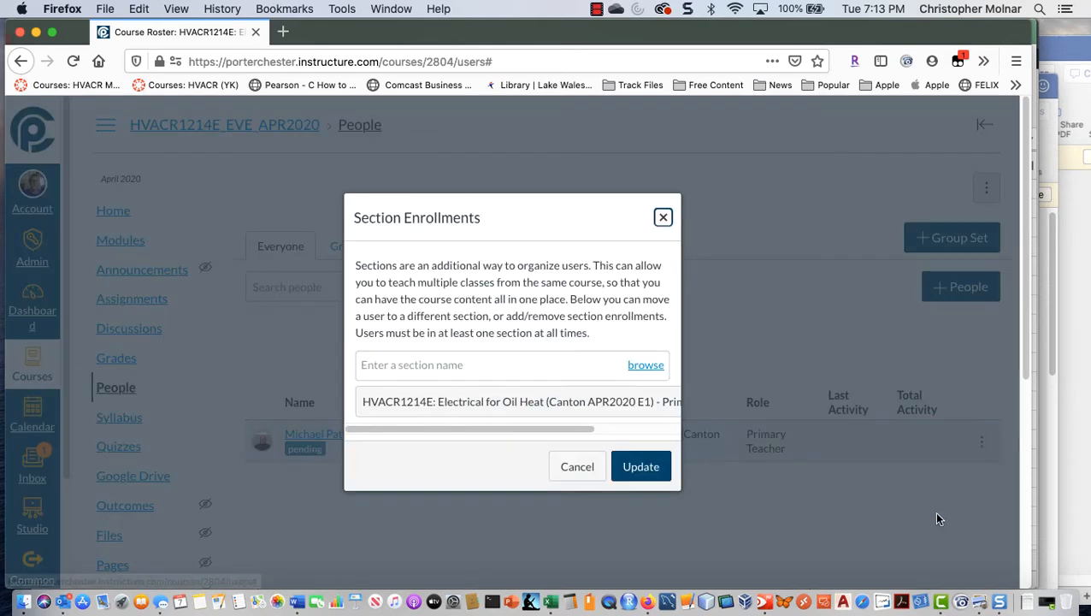
left_click(650, 372)
left_click(528, 409)
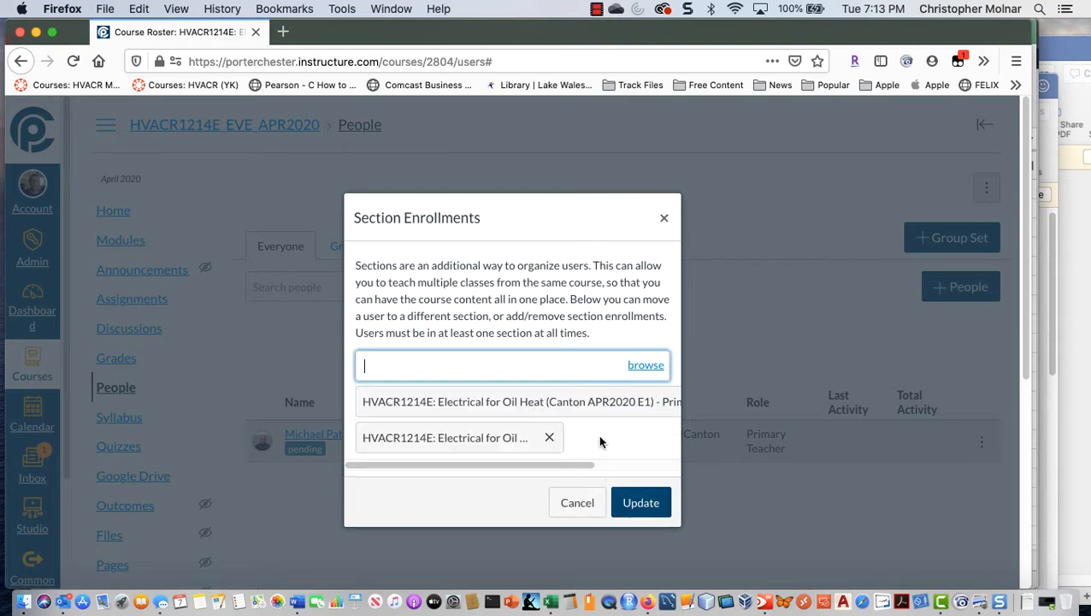
left_click(646, 365)
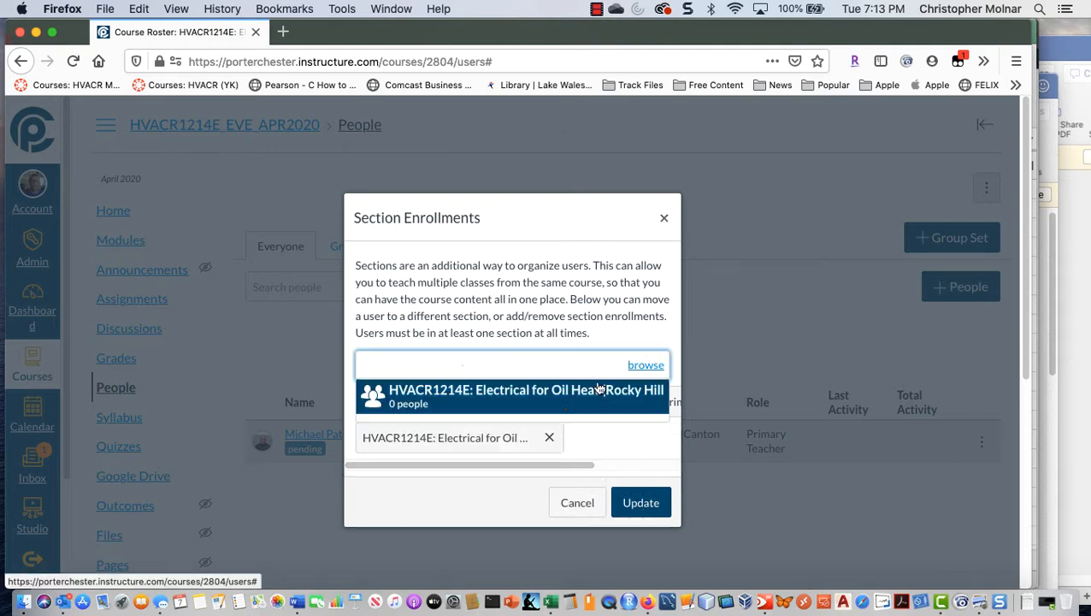
left_click(531, 407)
left_click(650, 538)
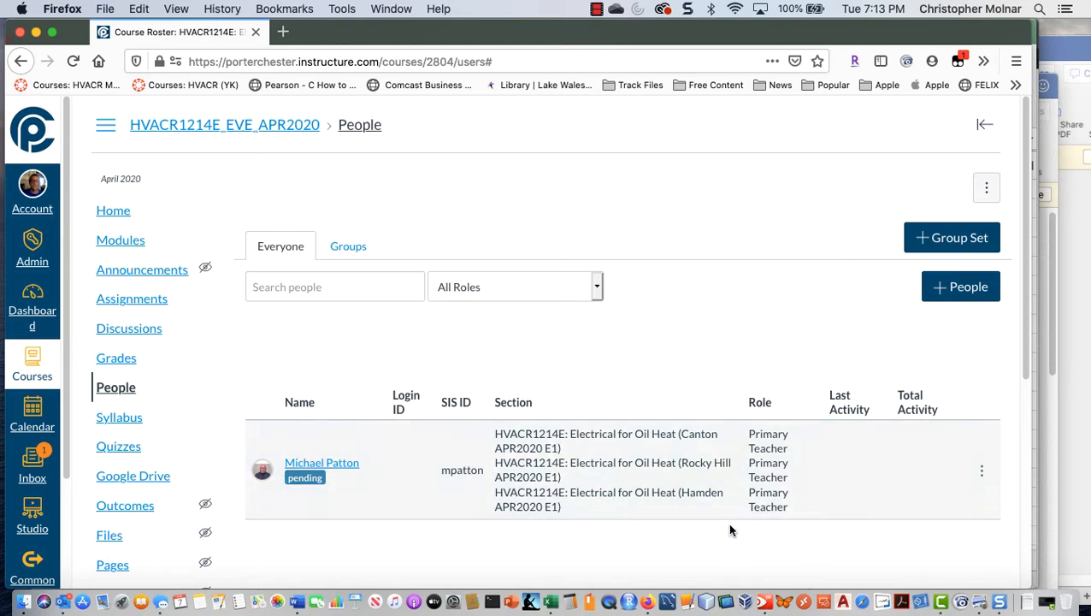
Step: Start adding more people to the course roster by email address
scroll(730, 531, "down", 2)
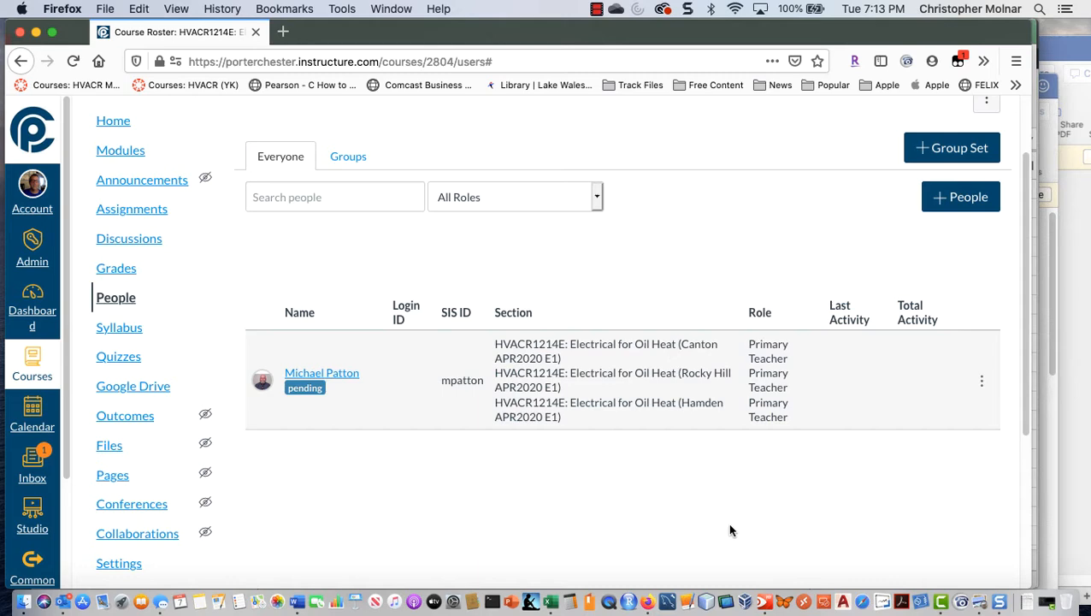
left_click(967, 204)
left_click(464, 333)
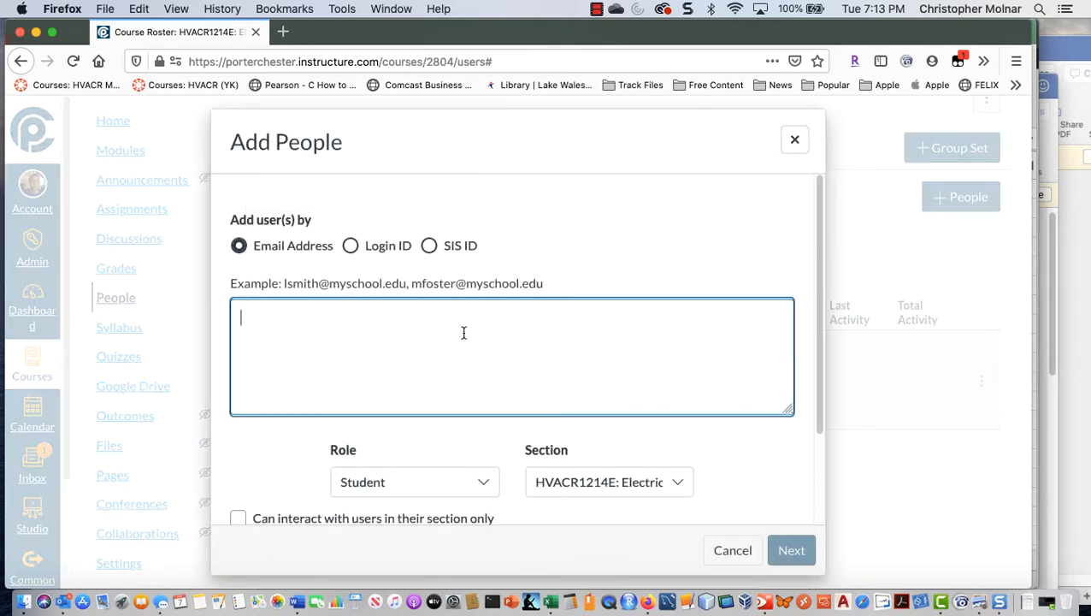
Step: Check the HVACR1214E Hamden APR2020 E1 row in the Excel spreadsheet and get the first staff member's email address from Outlook for Canvas
key("super+Tab")
key("super+Tab")
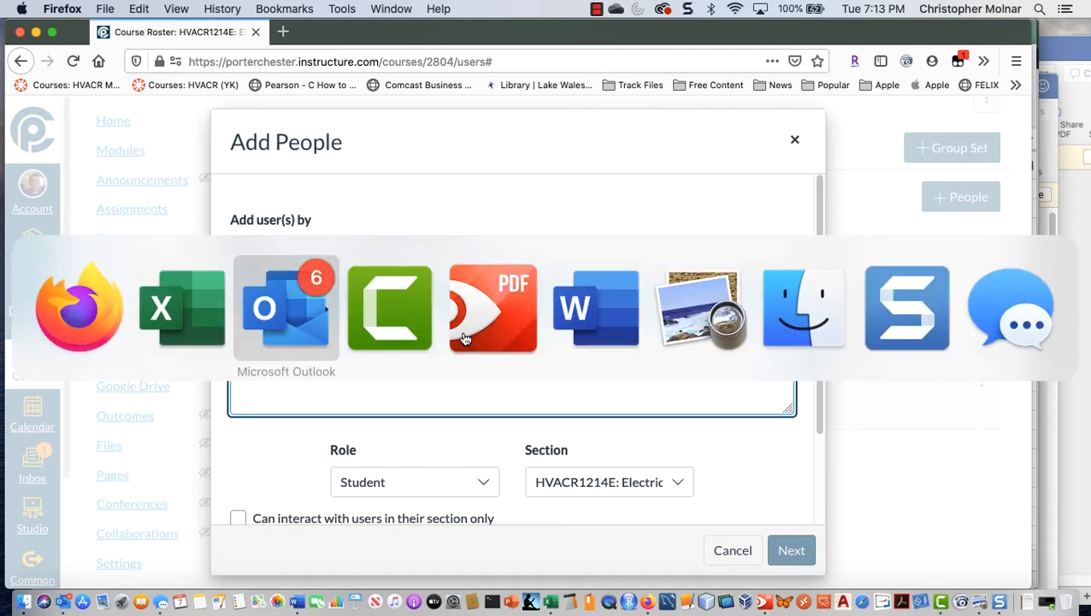
key("super+Tab")
key("super+Tab")
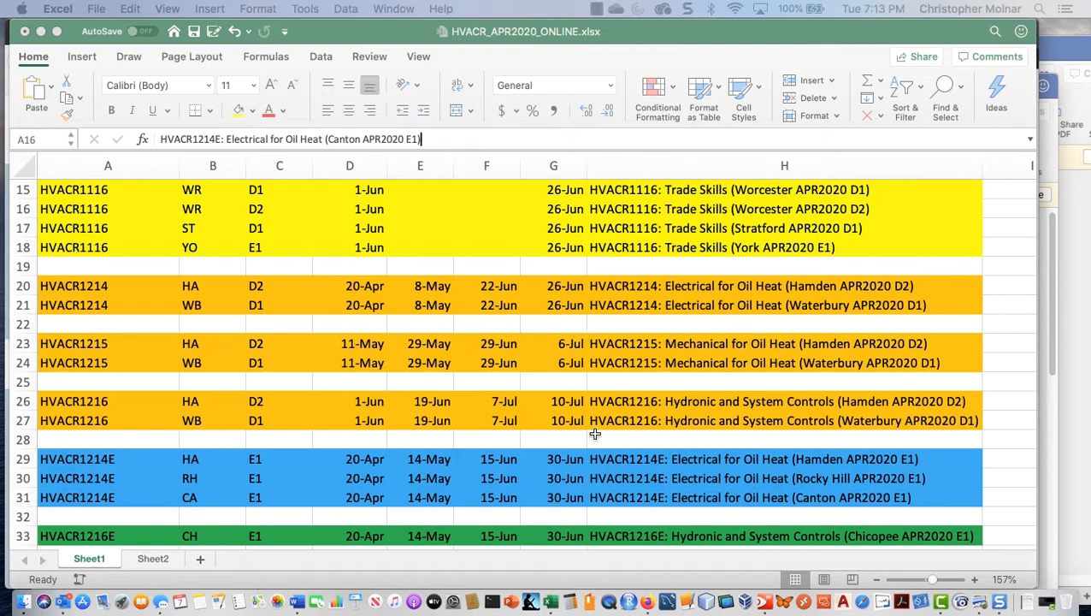
left_click(669, 459)
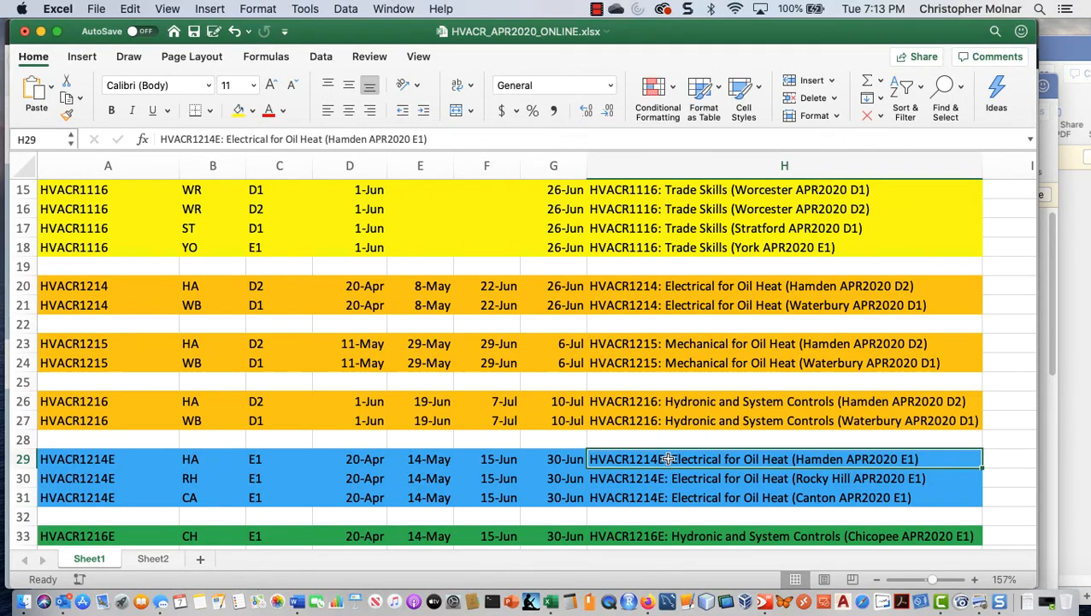
key("super+Tab")
key("super+Tab")
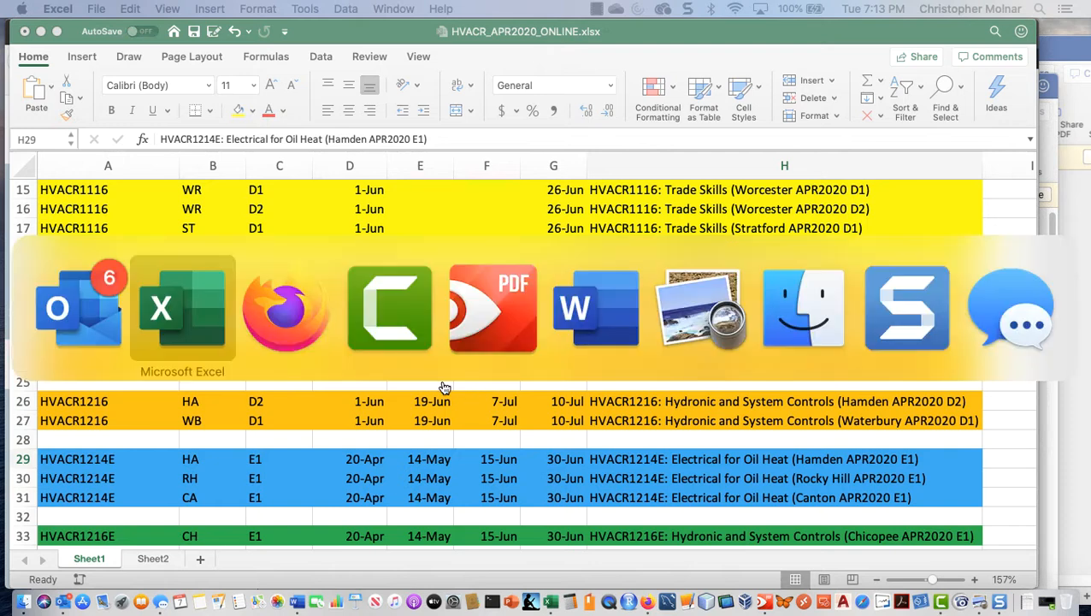
key("super+Tab")
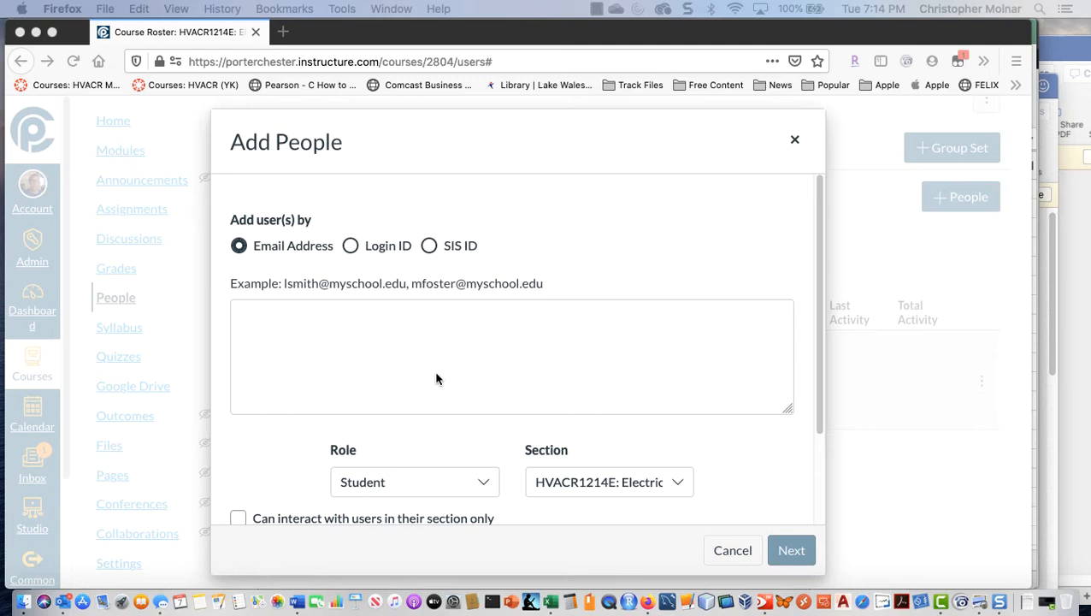
Step: Paste the first staff member's email into the email list, strip the name and angle brackets, and end it with a comma
left_click(290, 328)
key("super+v")
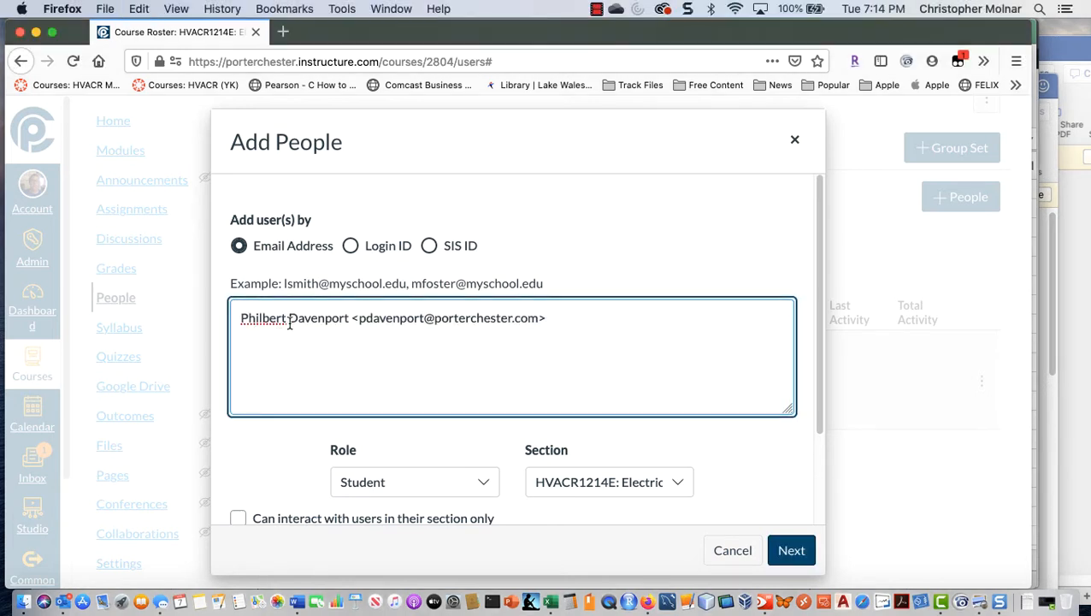
left_click_drag(360, 317, 229, 317)
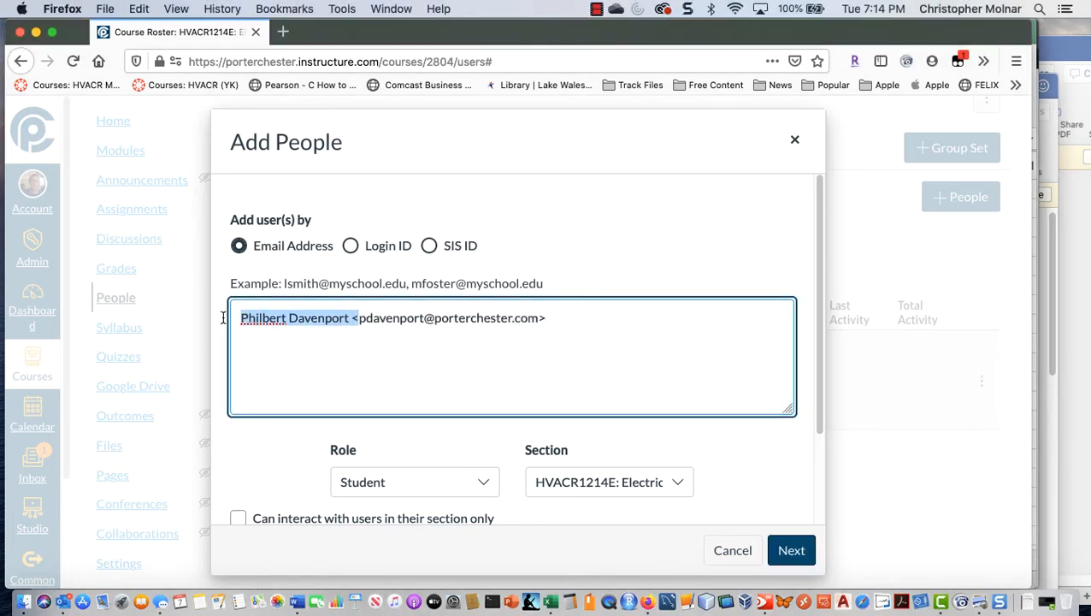
key("BackSpace")
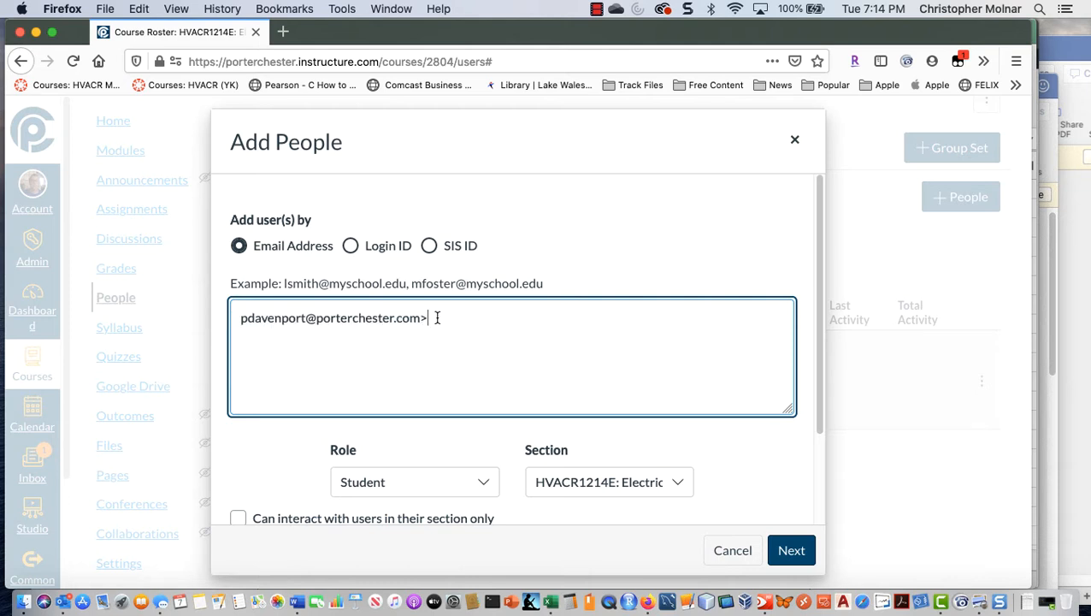
key("BackSpace")
type(",")
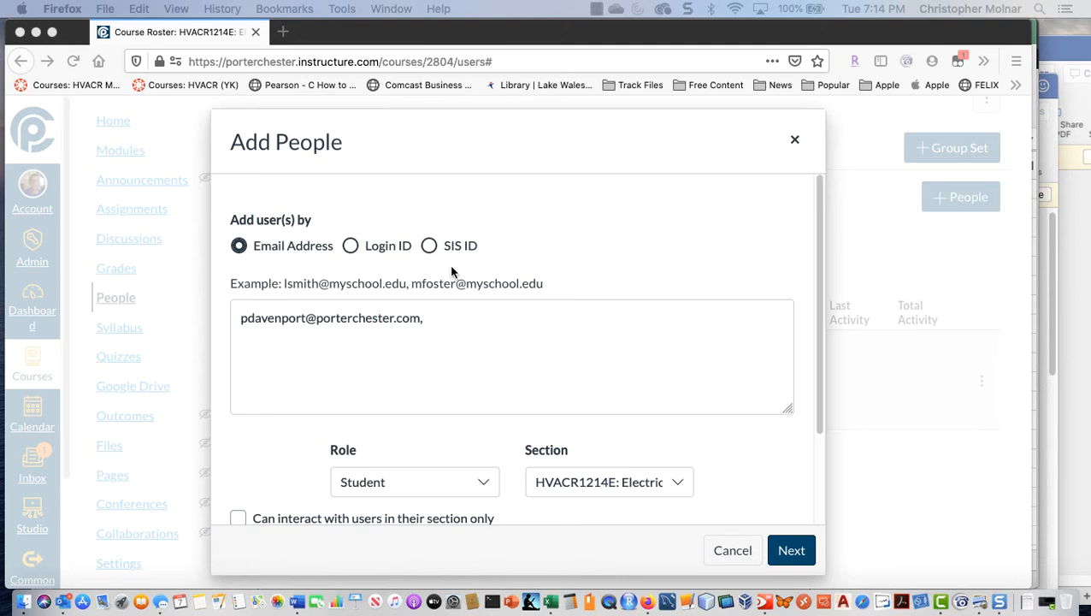
Step: Append the second staff member's email address to the list, keeping only the bare address followed by a comma
left_click(446, 318)
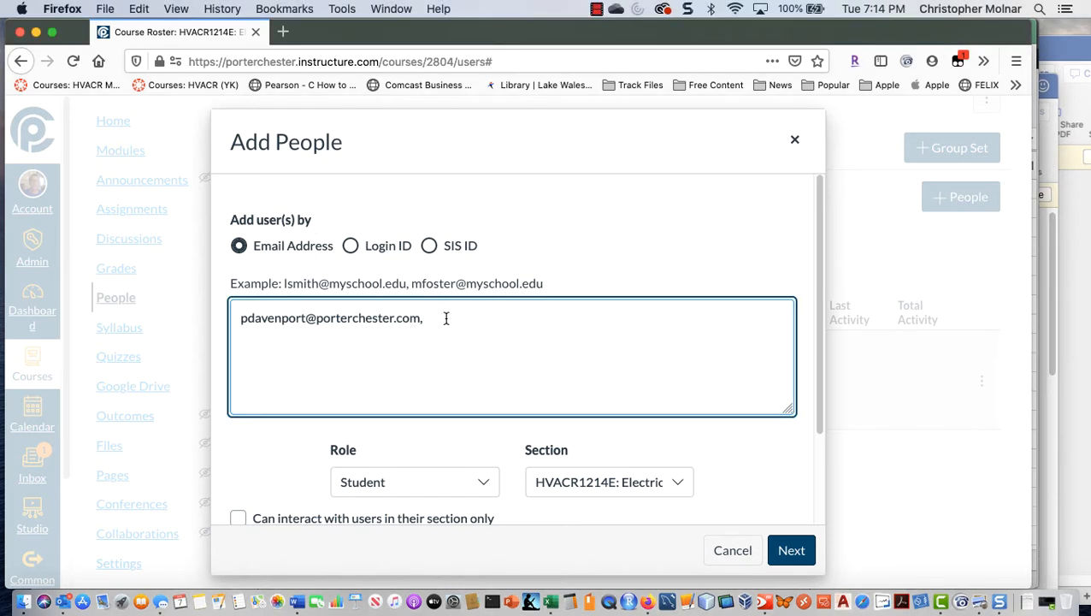
key("super+v")
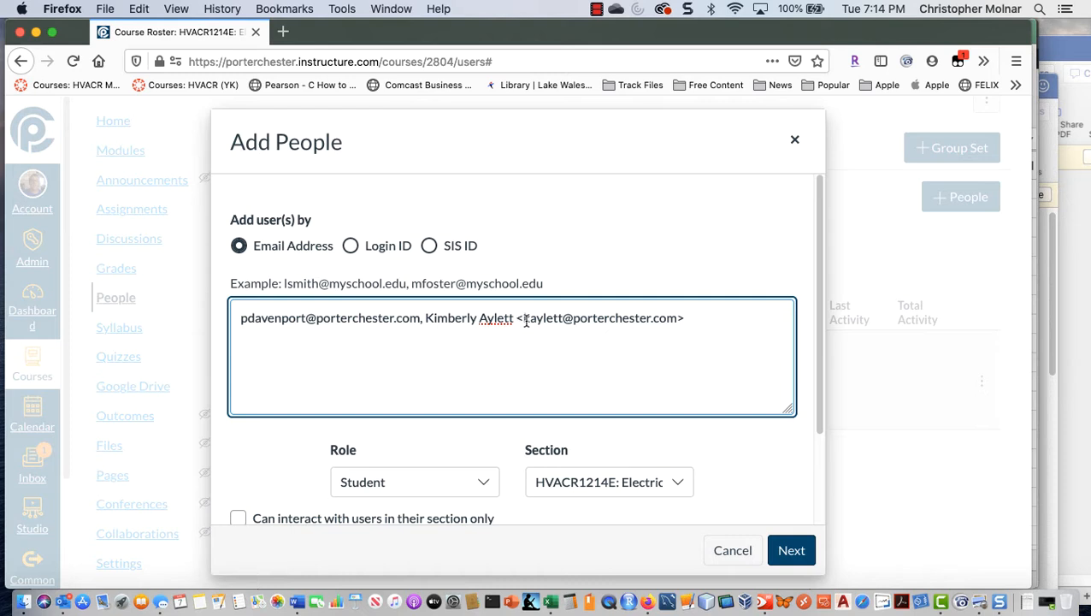
left_click_drag(525, 318, 426, 318)
key("BackSpace")
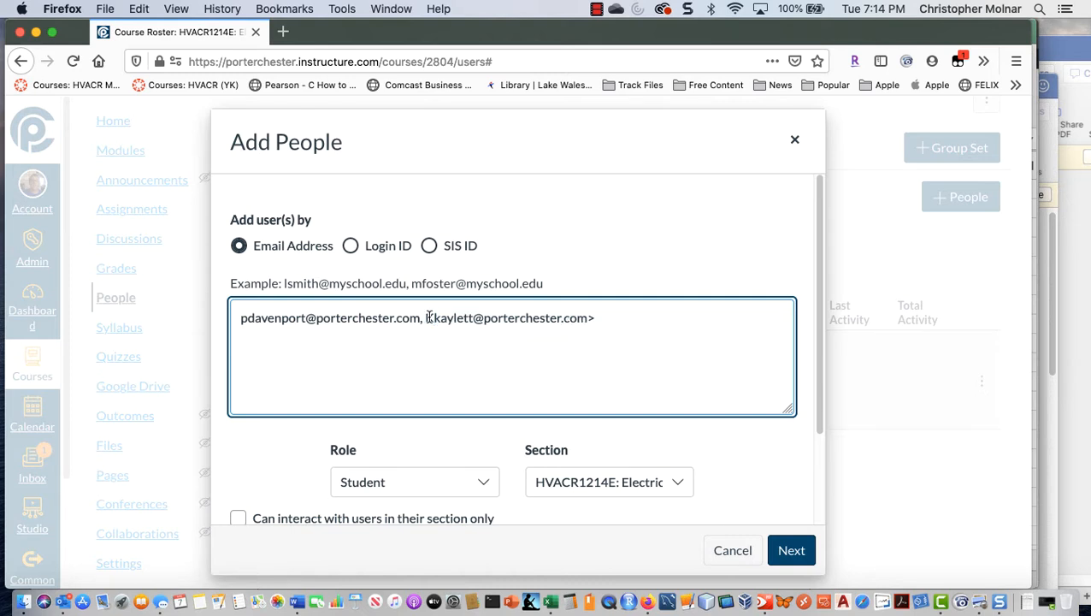
key("BackSpace")
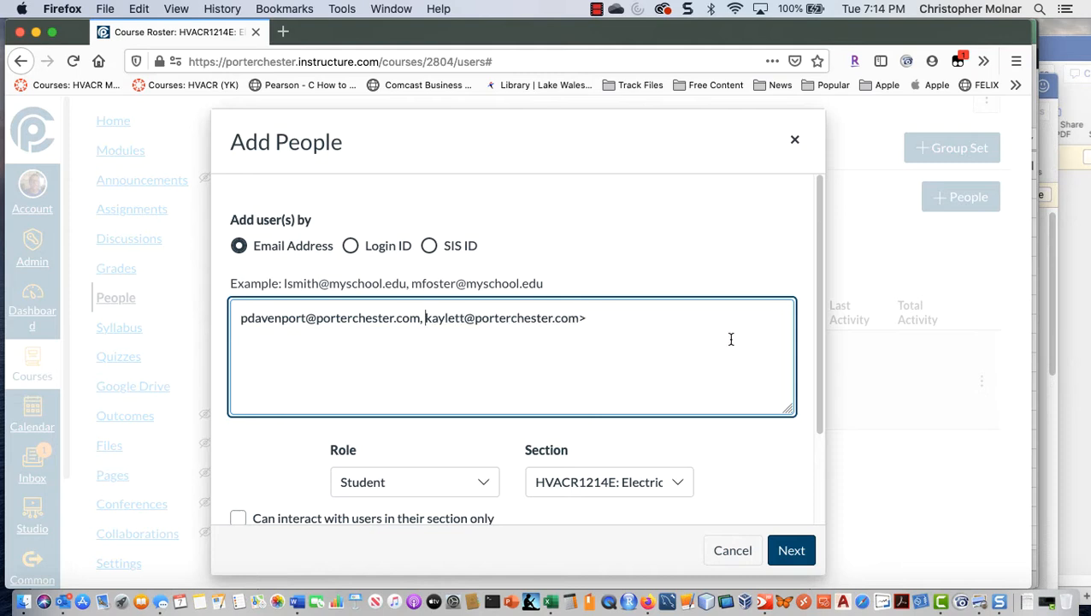
key("BackSpace")
type(",")
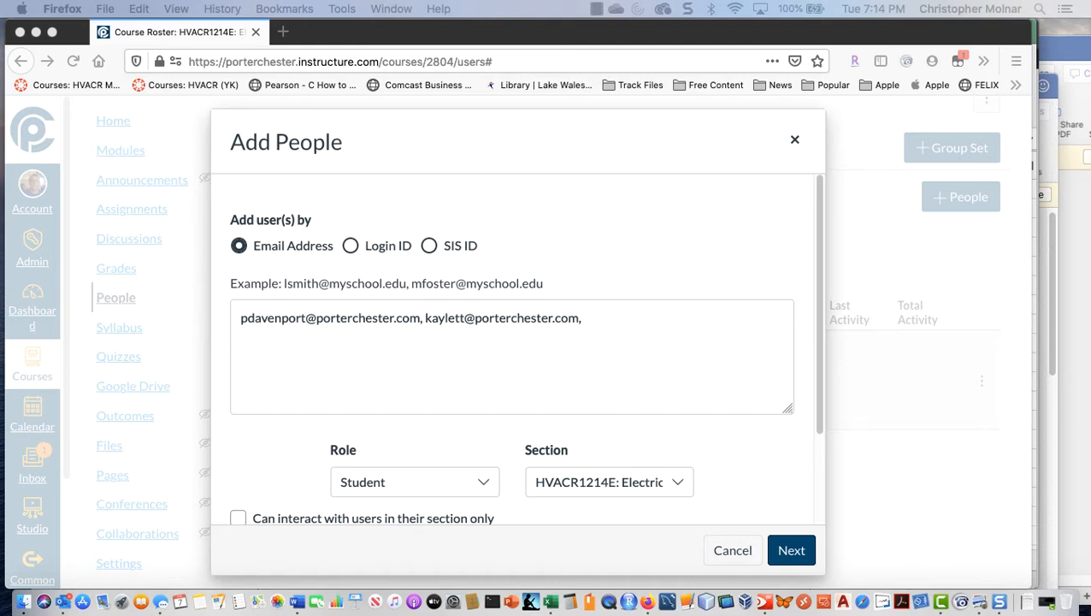
Step: Append the third staff member's email address to the list and remove the full name and angle brackets around it
left_click(587, 318)
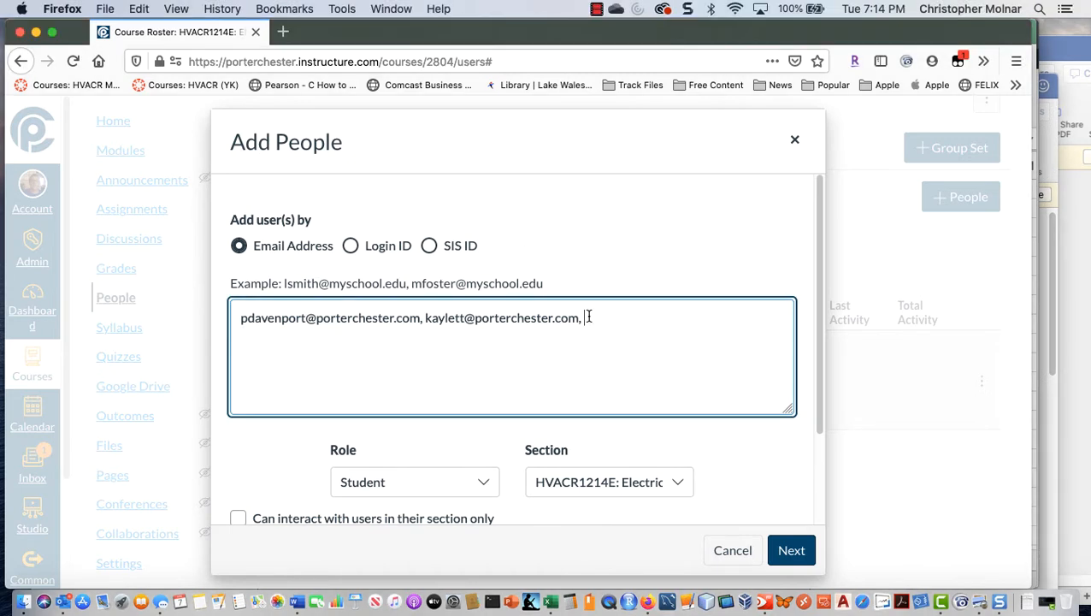
right_click(587, 318)
left_click(609, 375)
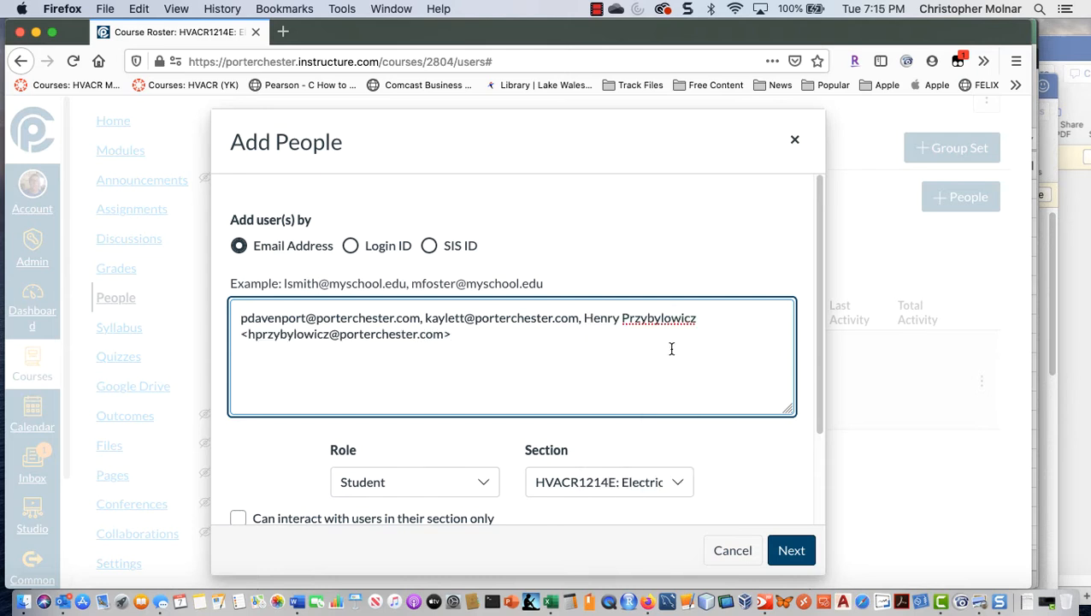
key("BackSpace")
key("Left")
key("Left")
key("Left")
key("Left")
key("Left")
key("Left")
key("Left")
key("Left")
key("Left")
key("Left")
key("Left")
key("Left")
key("Left")
key("Left")
key("Left")
key("Left")
key("Left")
key("BackSpace")
key("BackSpace")
key("BackSpace")
key("BackSpace")
key("BackSpace")
key("BackSpace")
key("BackSpace")
key("BackSpace")
key("BackSpace")
key("BackSpace")
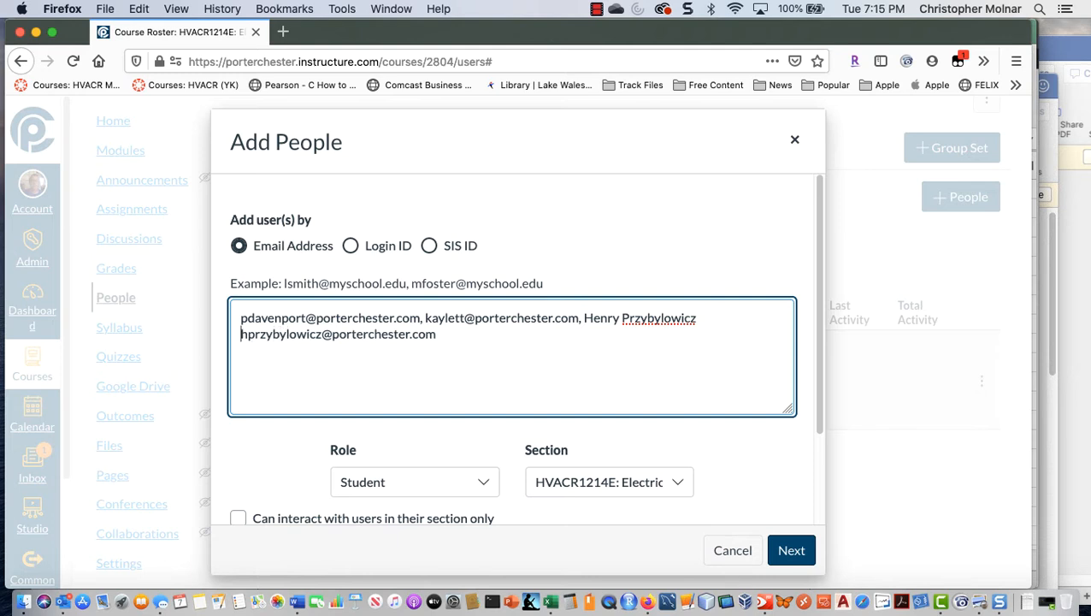
key("BackSpace")
key("BackSpace")
key("BackSpace")
key("BackSpace")
key("BackSpace")
key("BackSpace")
key("BackSpace")
key("BackSpace")
key("BackSpace")
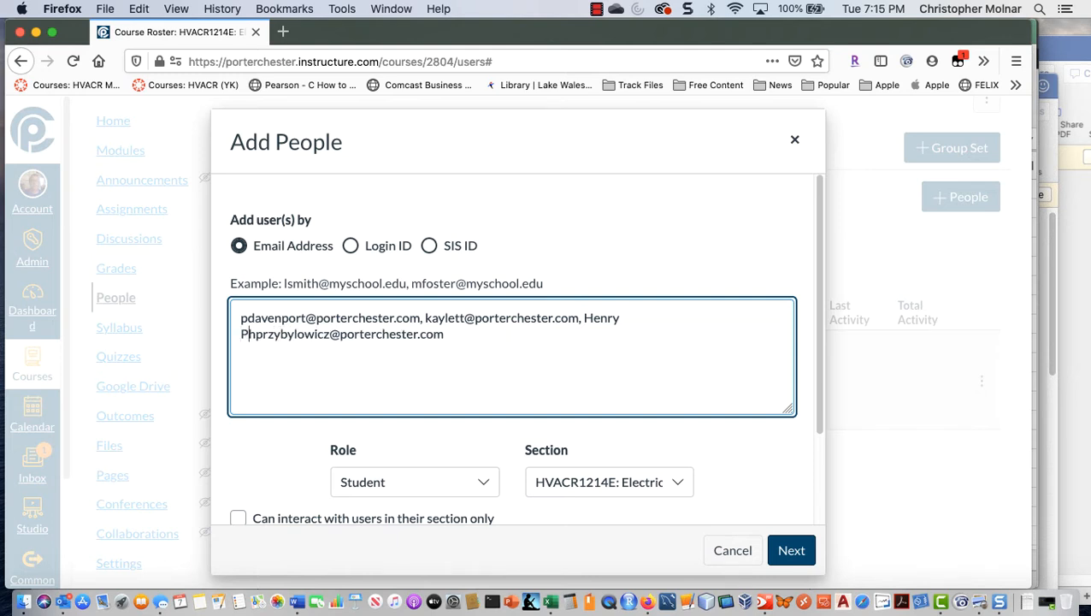
key("BackSpace")
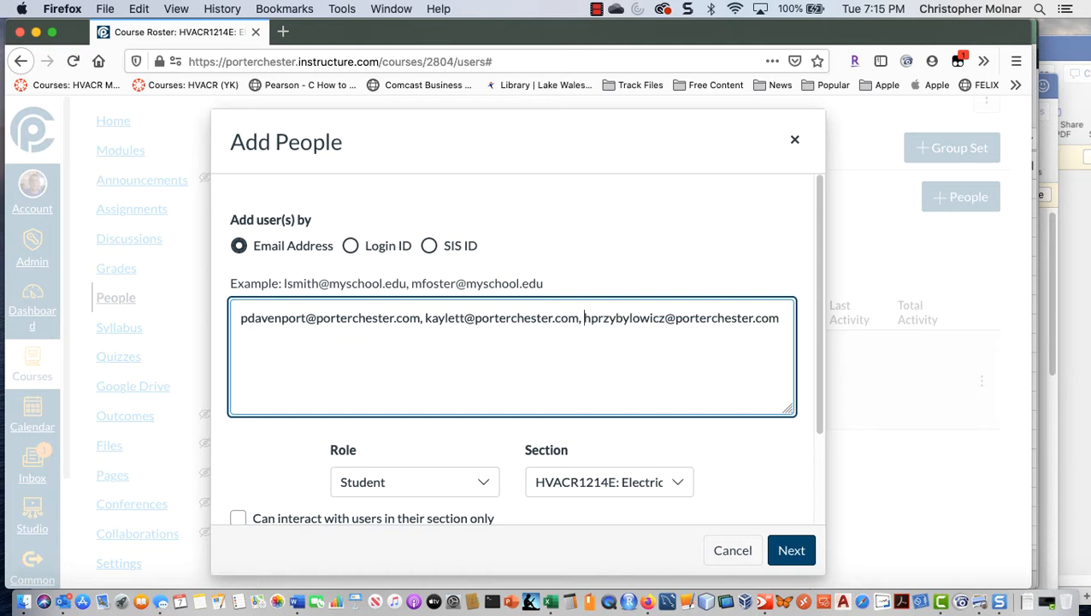
Step: Assign the TA role to the three listed people and add them to the course
left_click(483, 489)
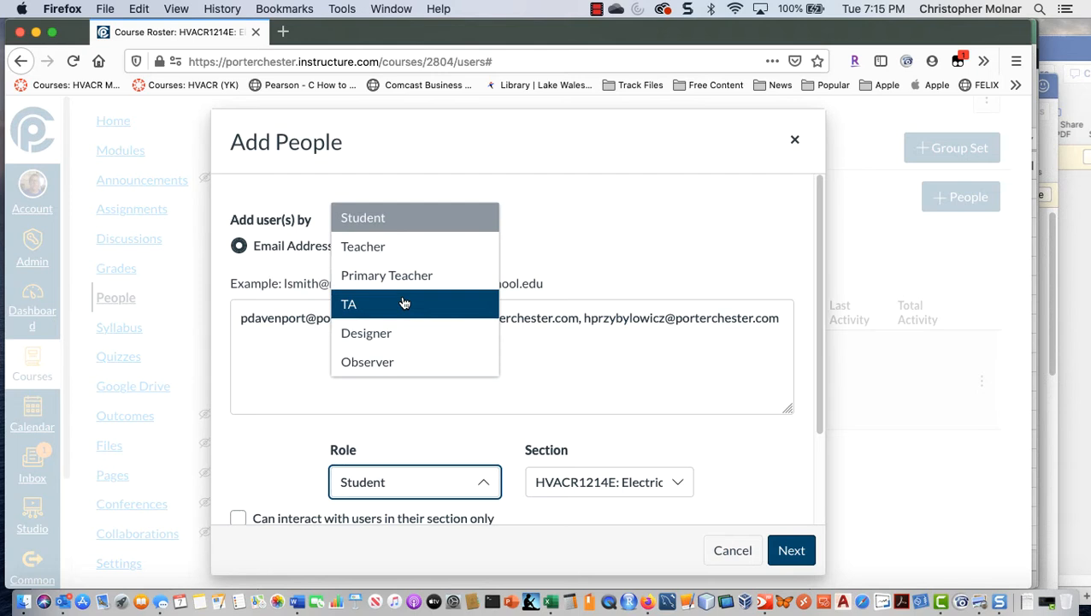
left_click(405, 303)
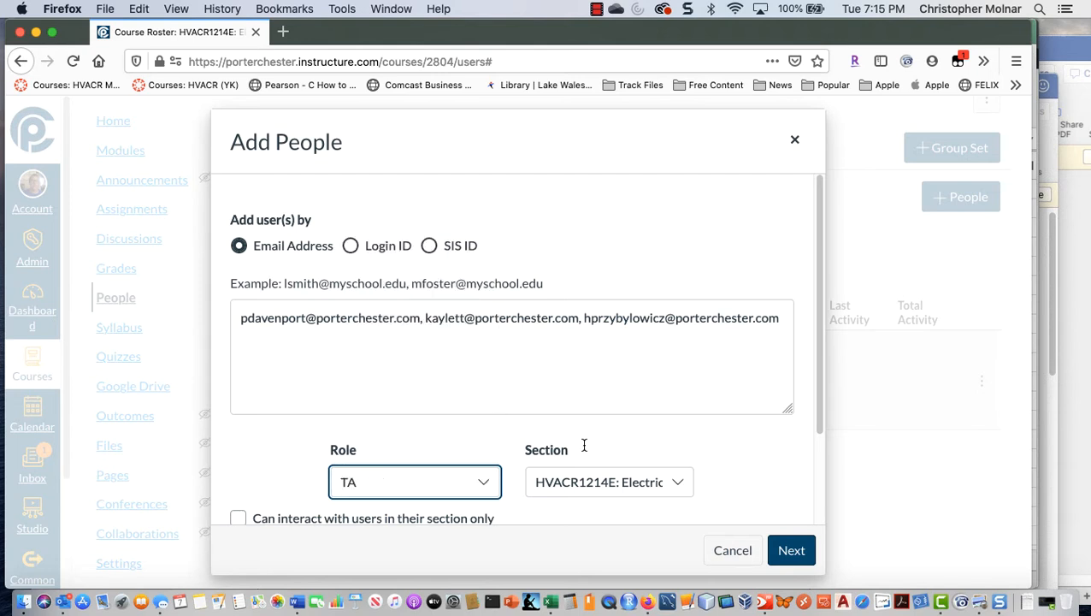
scroll(749, 483, "down", 3)
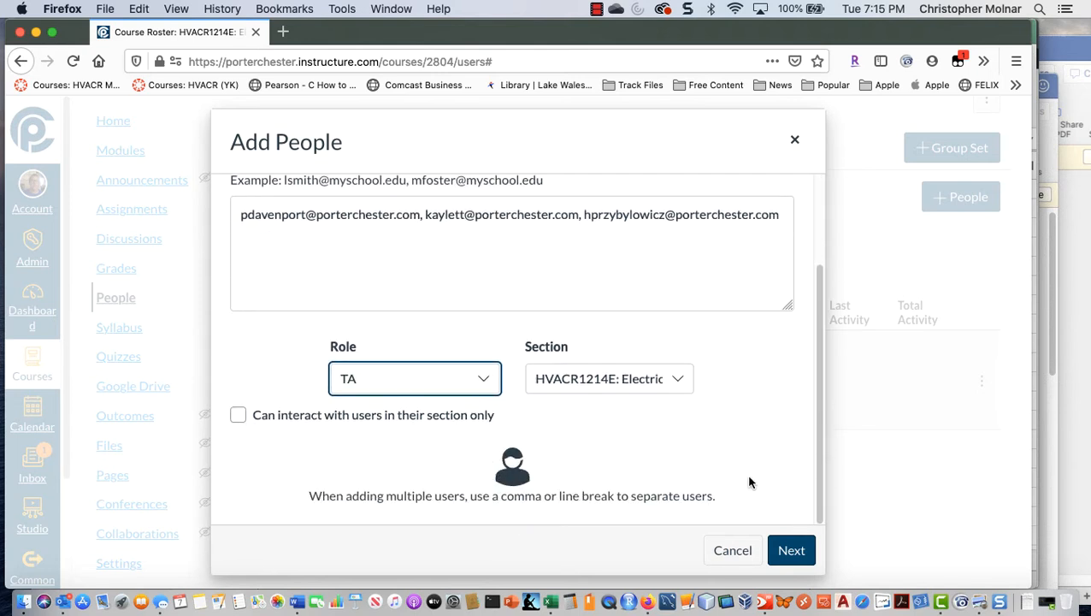
left_click(793, 555)
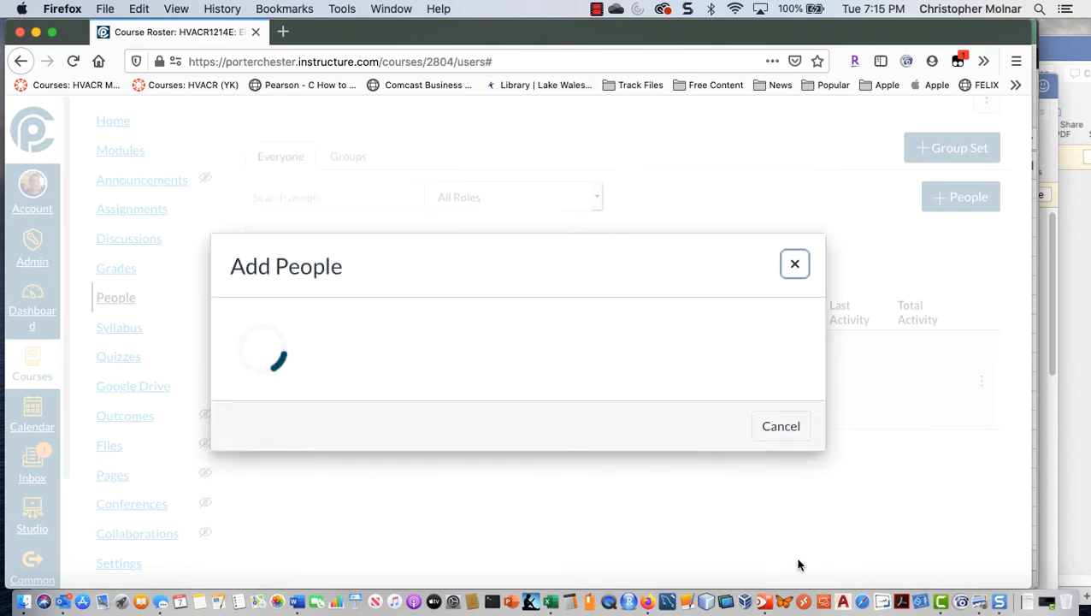
left_click(775, 516)
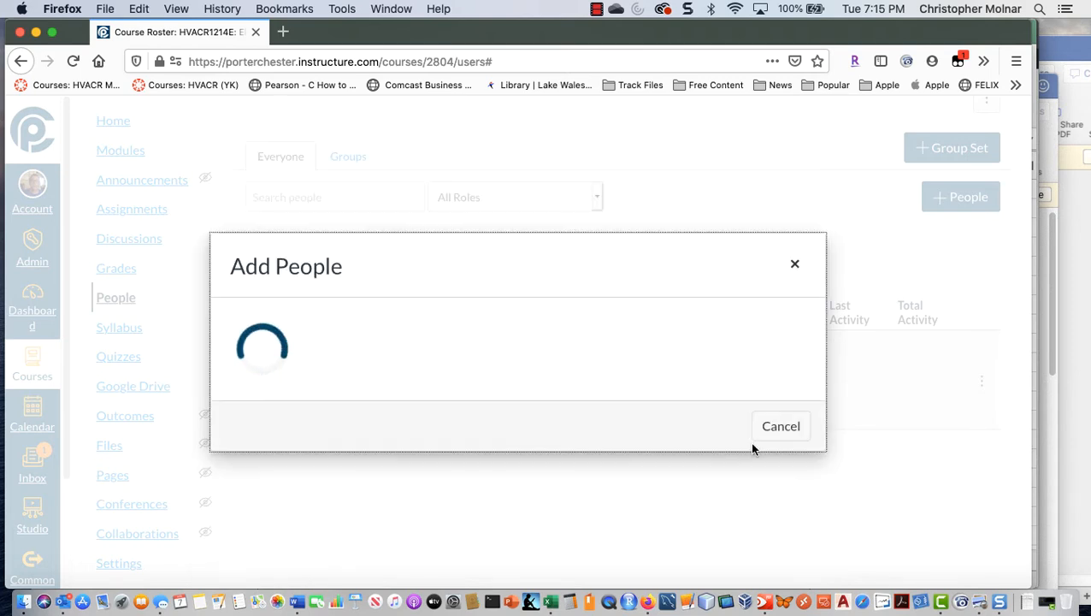
Step: Move the first listed TA from the Canton APR2020 E1 section to the Rocky Hill APR2020 E1 section
scroll(769, 443, "down", 3)
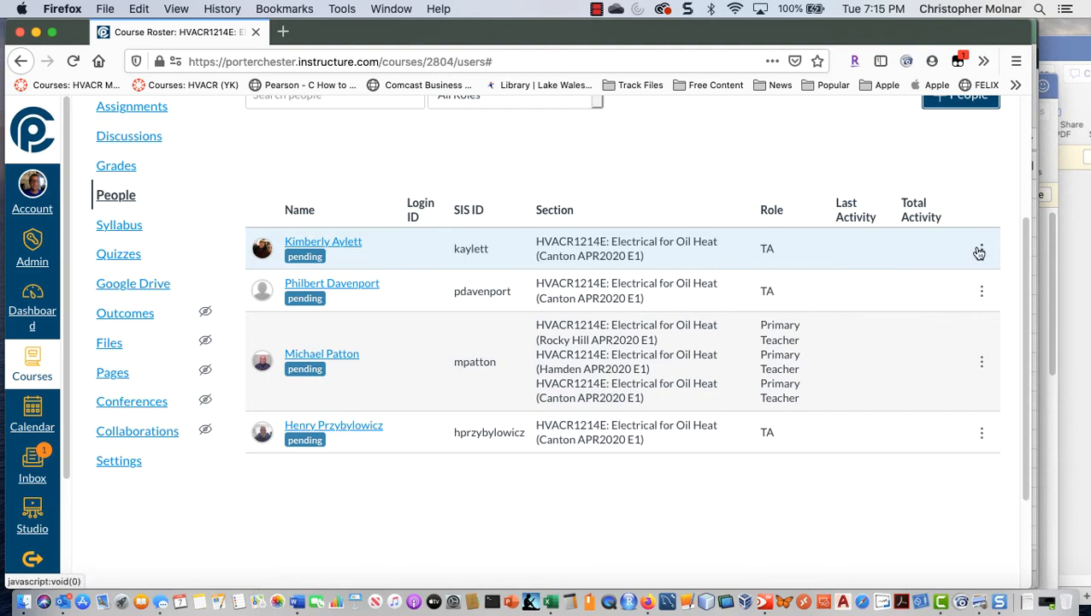
left_click(980, 250)
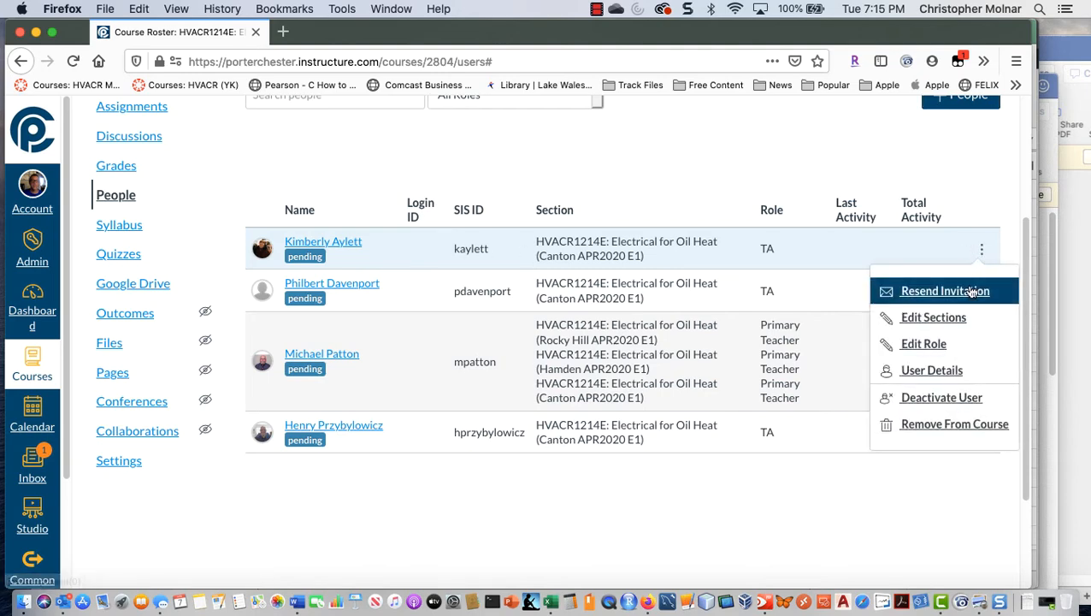
left_click(941, 330)
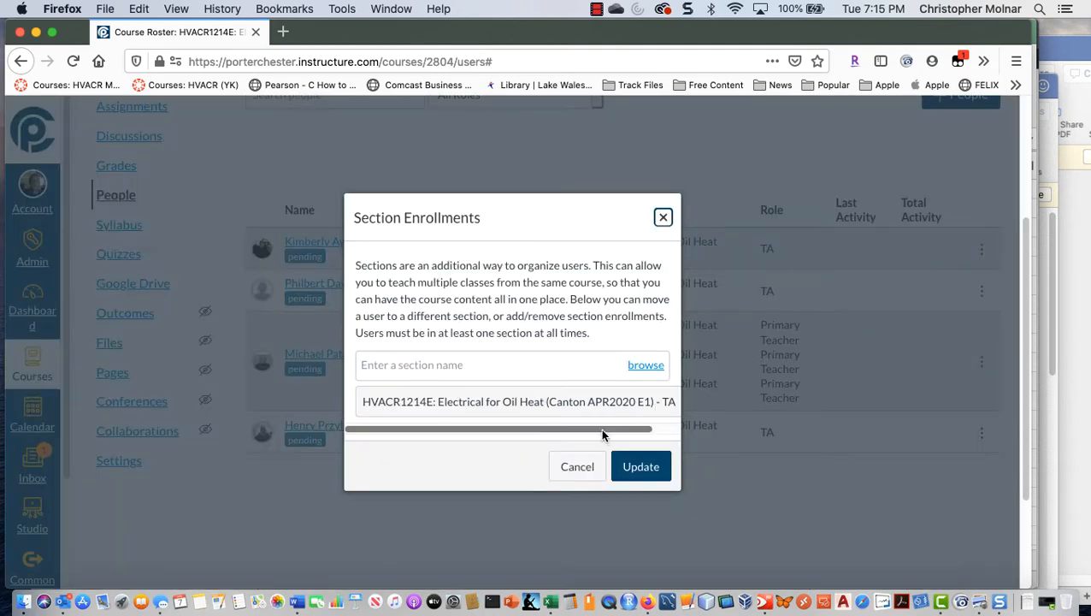
scroll(602, 434, "right", 2)
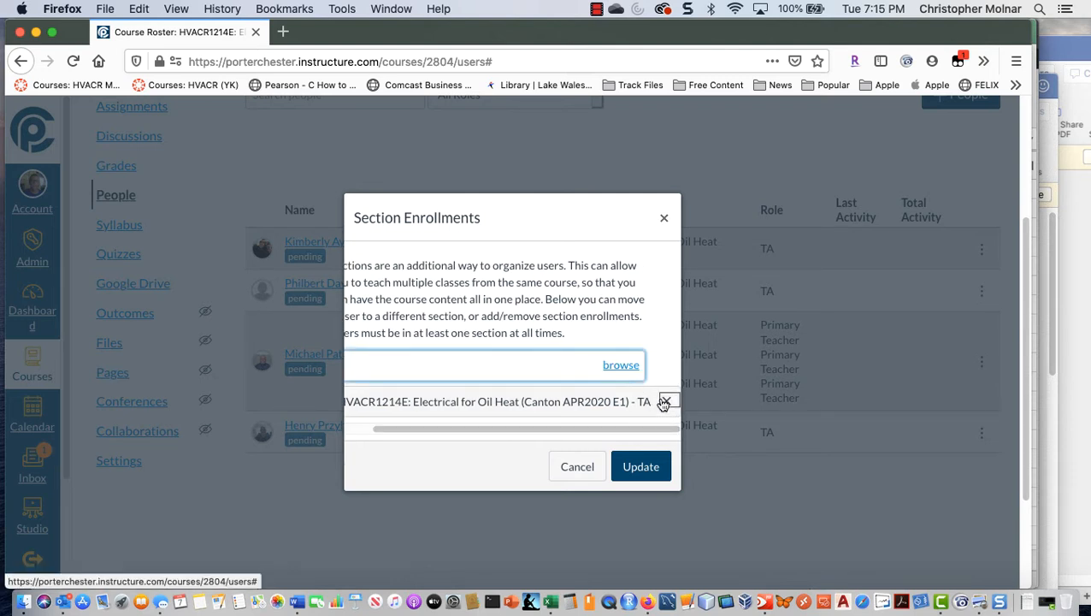
left_click(629, 368)
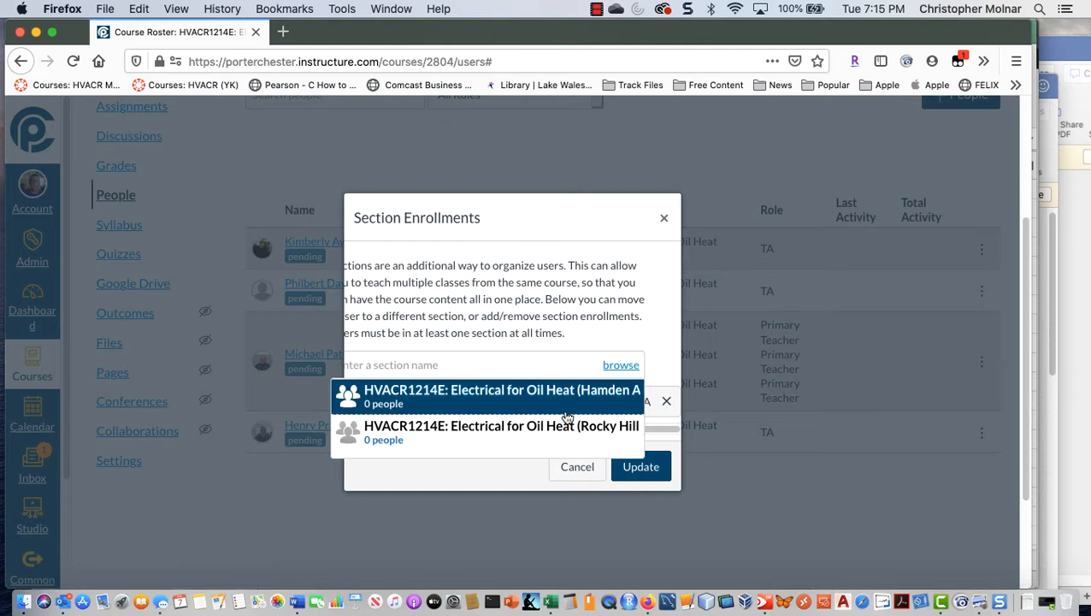
left_click(552, 429)
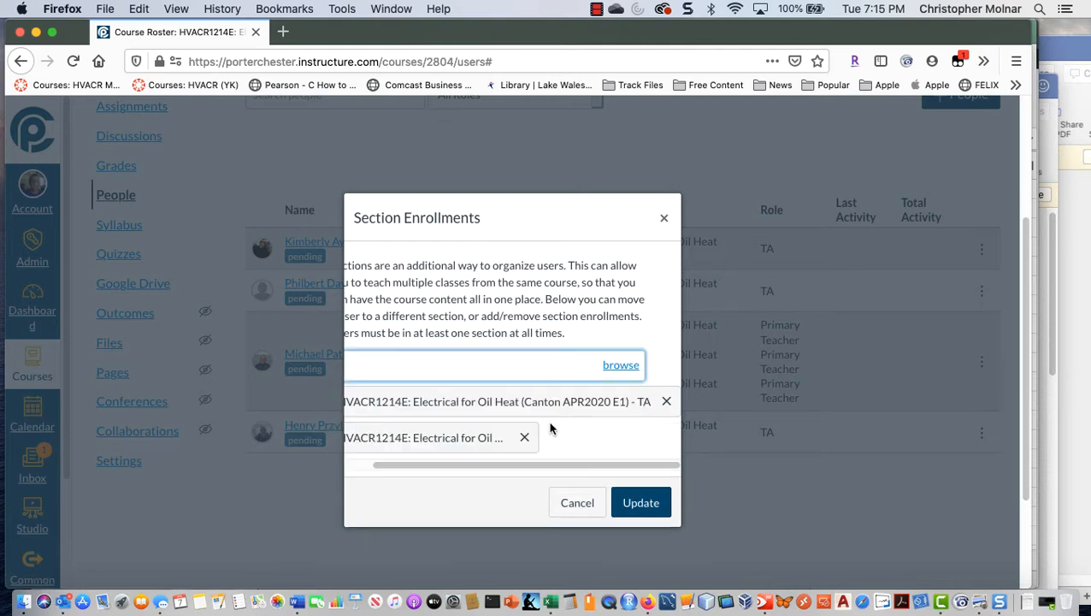
left_click(666, 402)
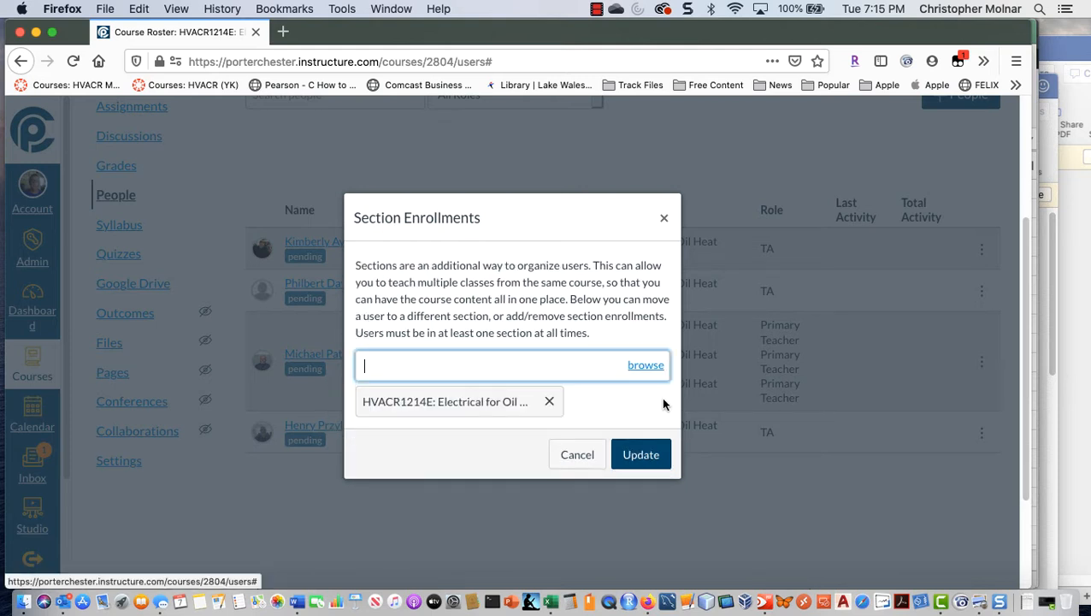
left_click(639, 452)
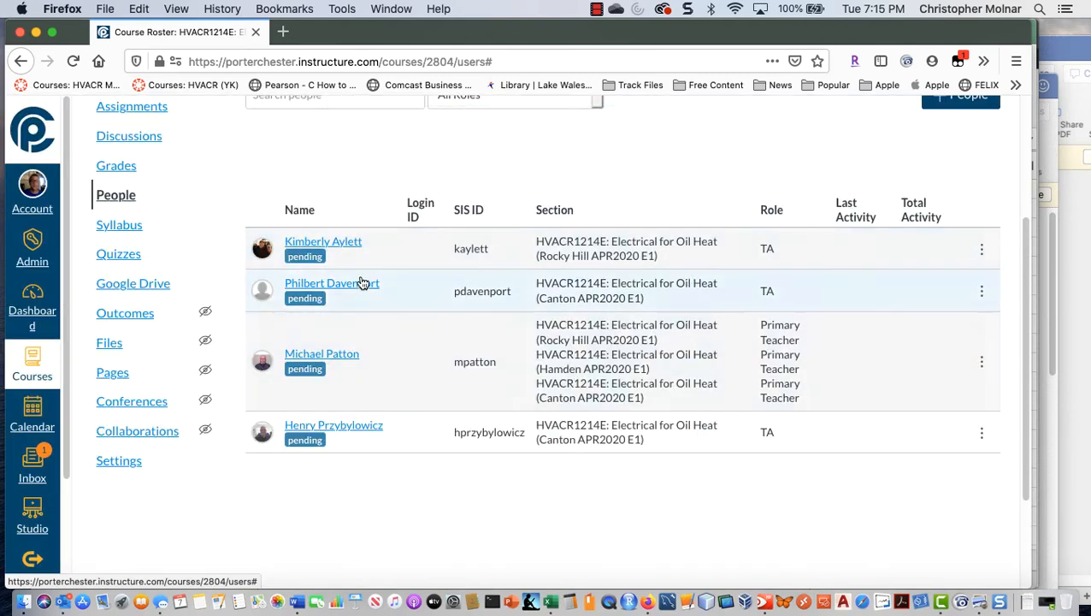
Step: Replace the second listed TA's Canton section enrollment with the Hamden APR2020 E1 section
left_click(977, 292)
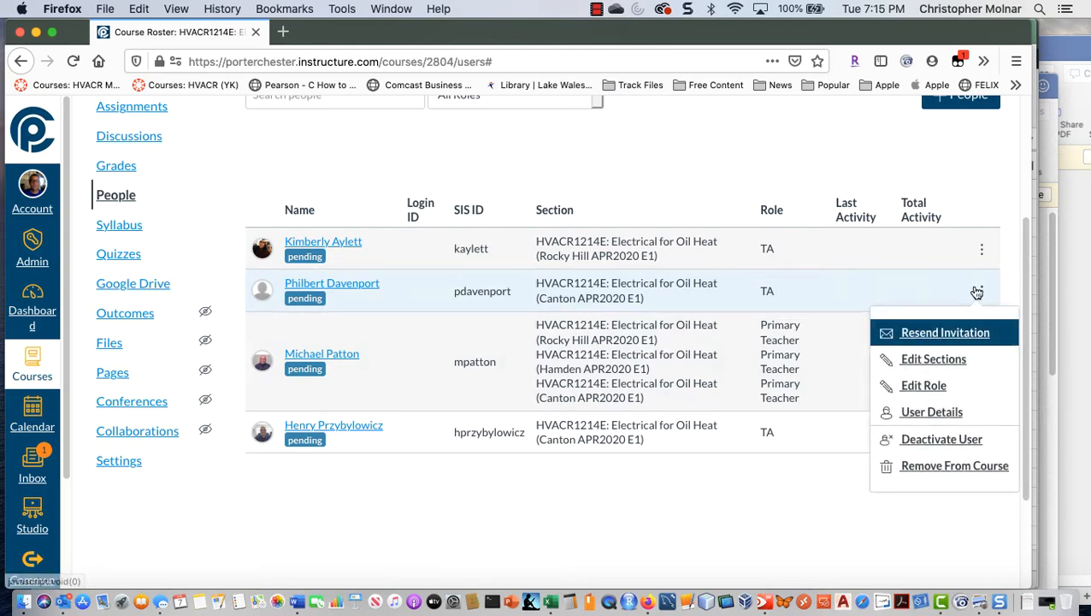
left_click(904, 362)
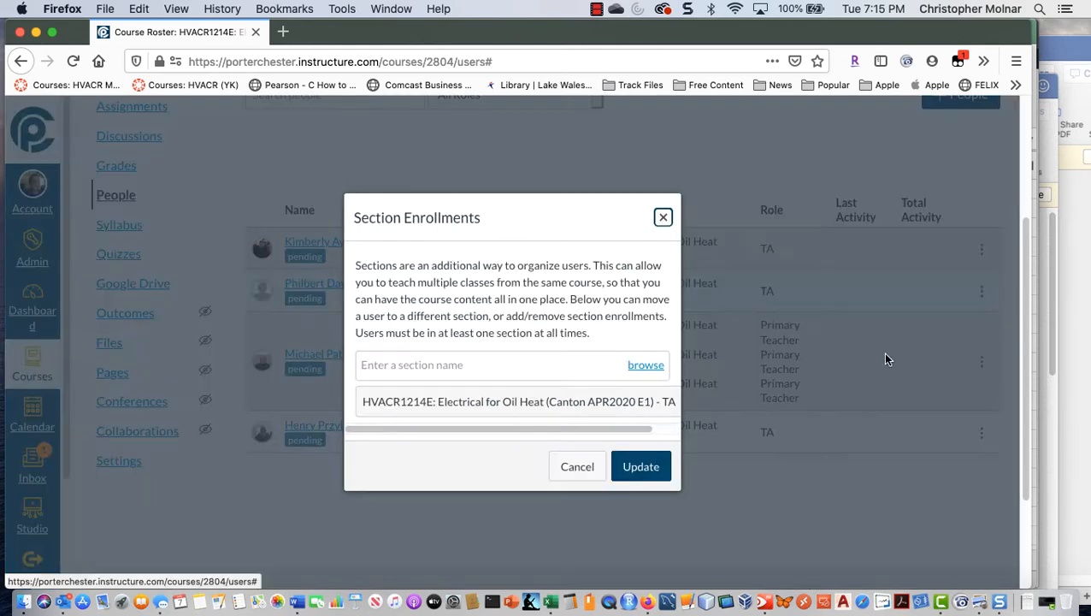
left_click(639, 370)
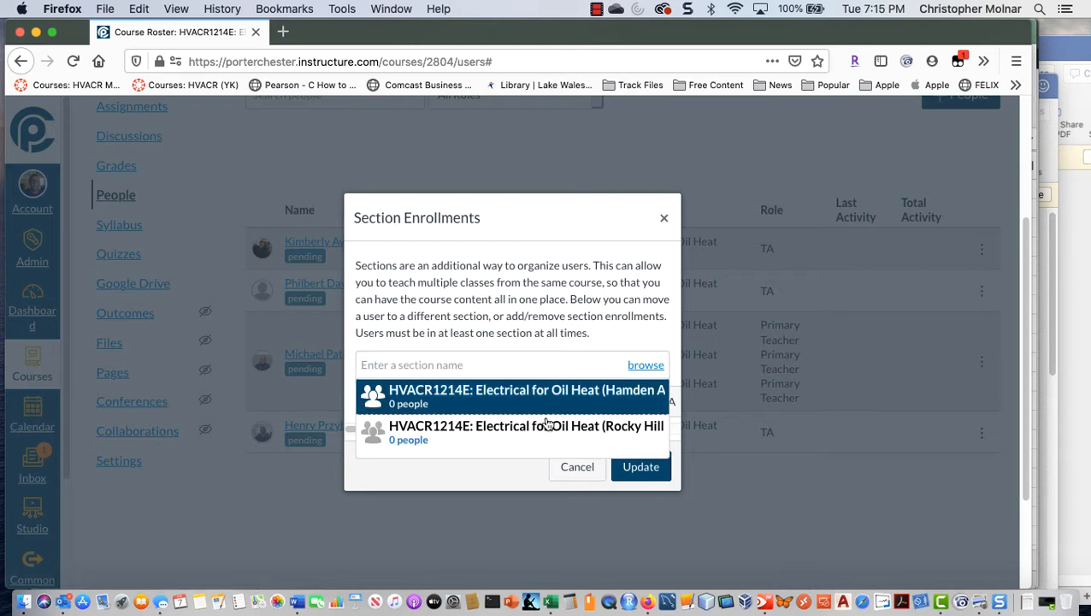
left_click(531, 395)
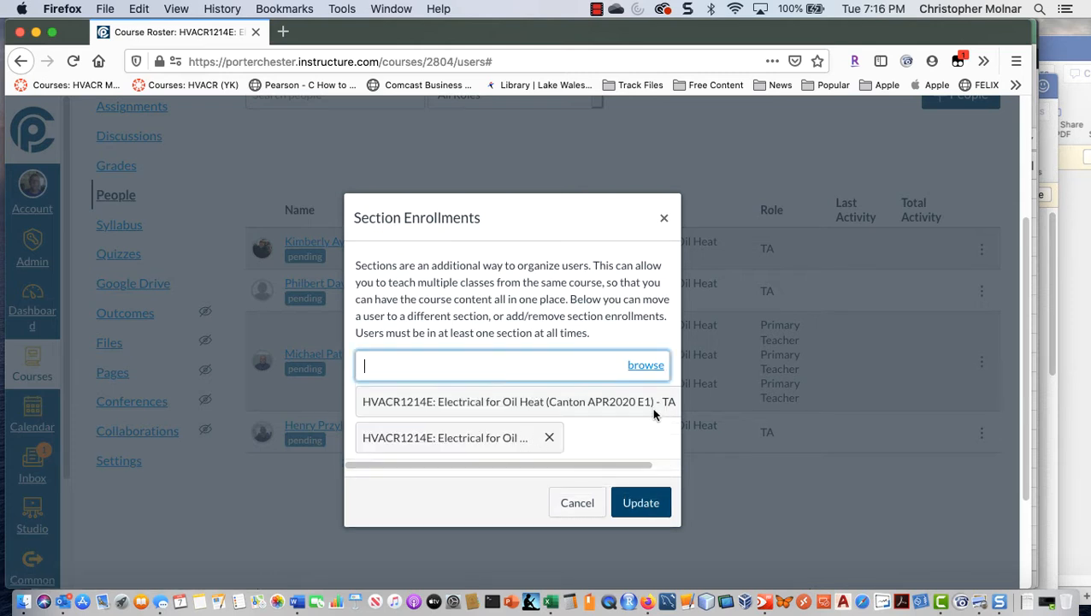
left_click_drag(634, 464, 667, 466)
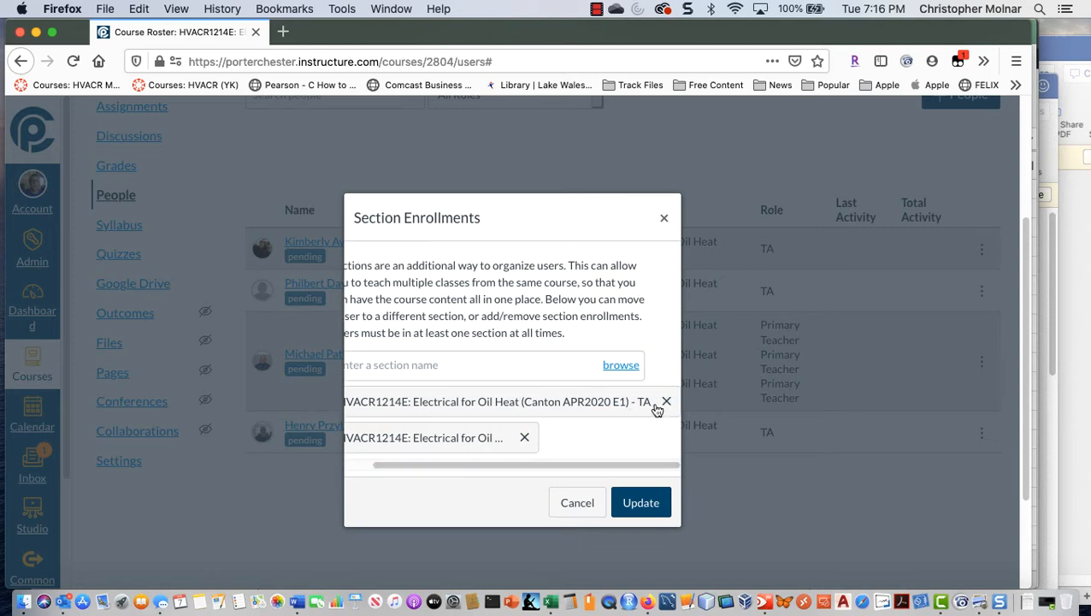
left_click(666, 401)
left_click(631, 459)
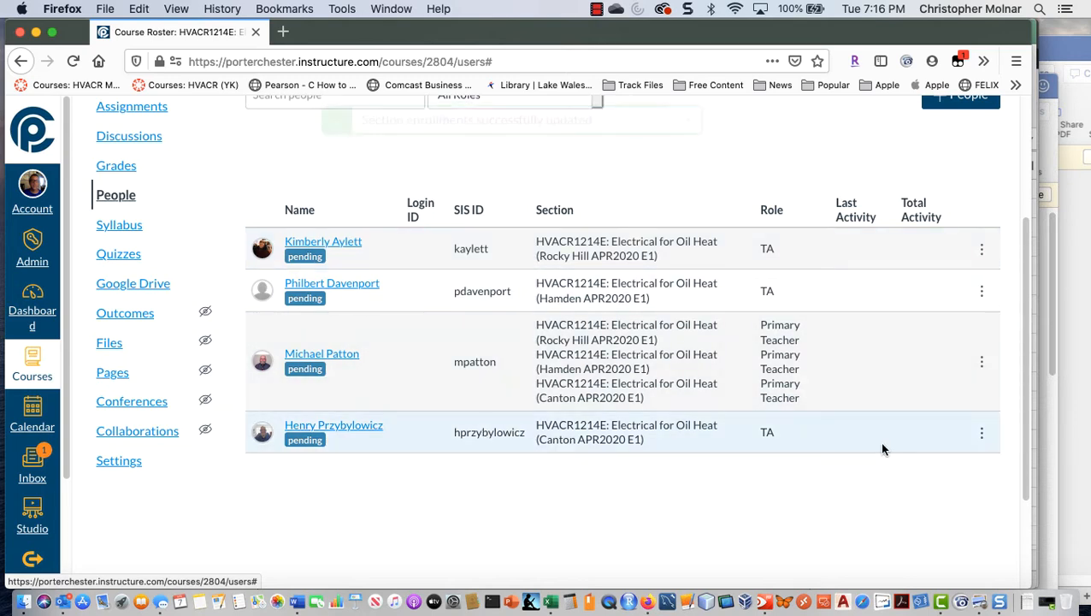
Step: Review the people roster, then check the user assignments of the three sections in the course settings
scroll(881, 445, "down", 1)
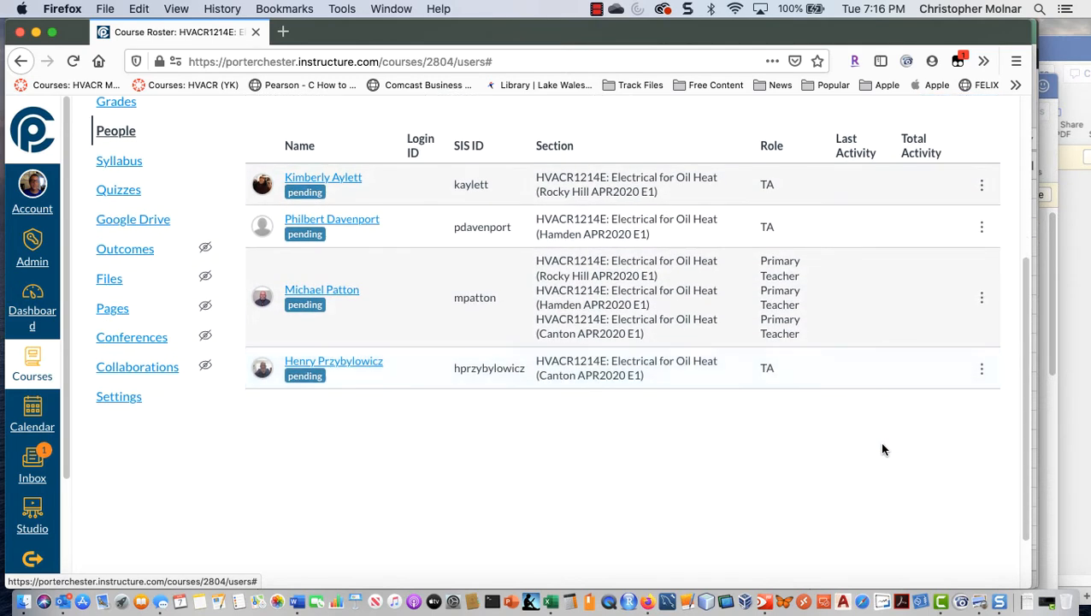
scroll(883, 449, "up", 5)
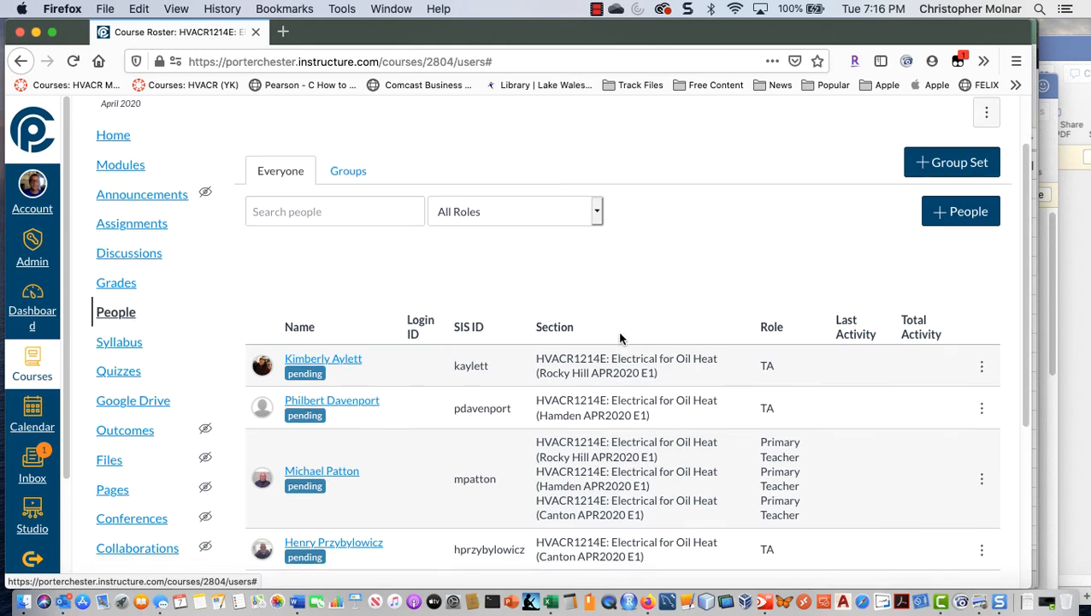
scroll(619, 338, "up", 2)
left_click(207, 122)
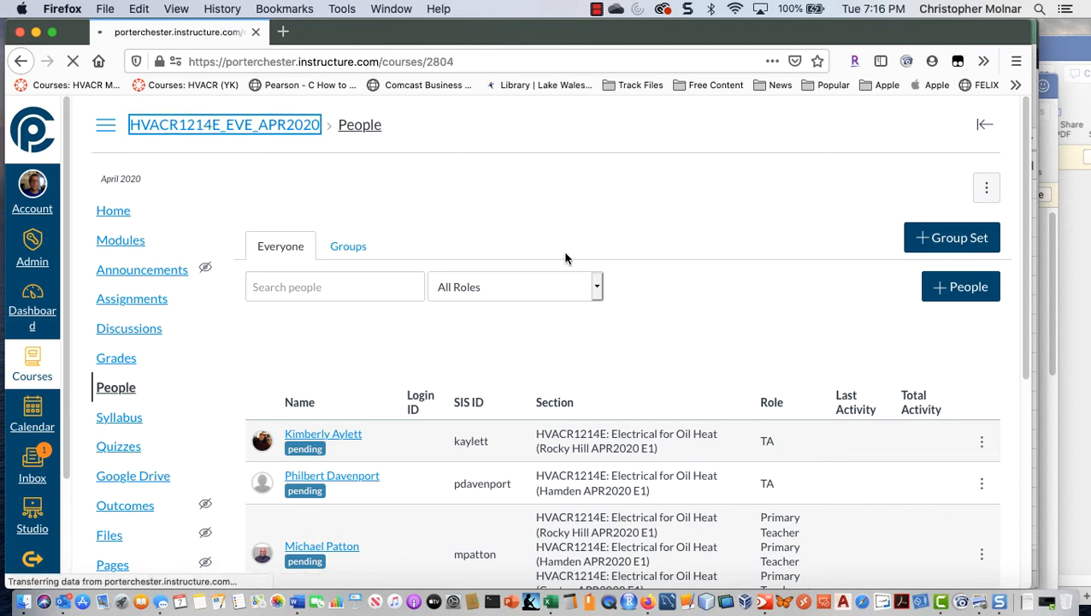
scroll(219, 337, "down", 5)
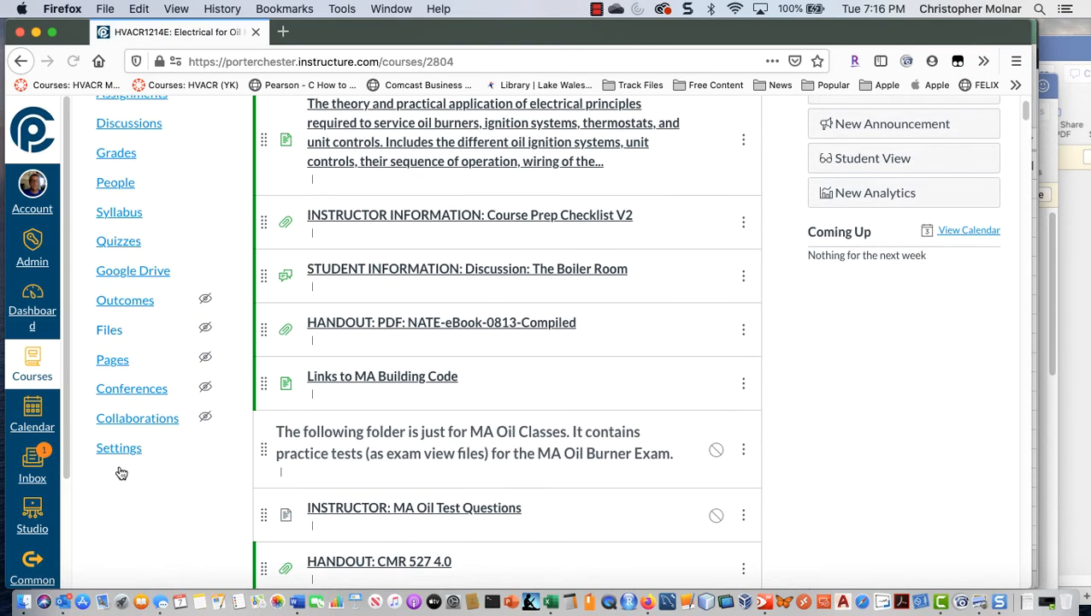
left_click(120, 455)
scroll(548, 442, "down", 5)
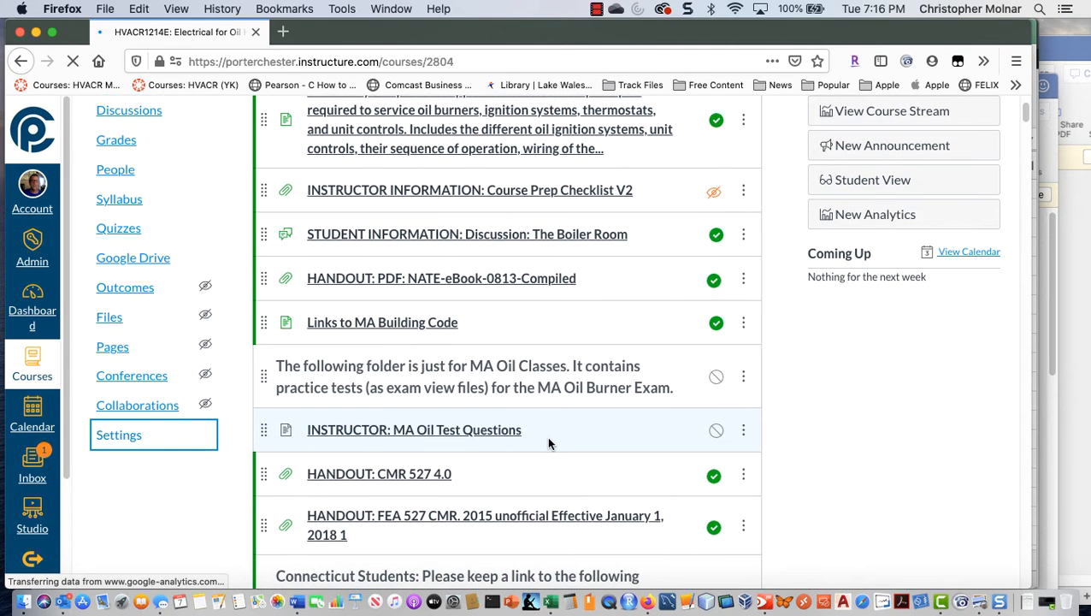
scroll(548, 442, "down", 5)
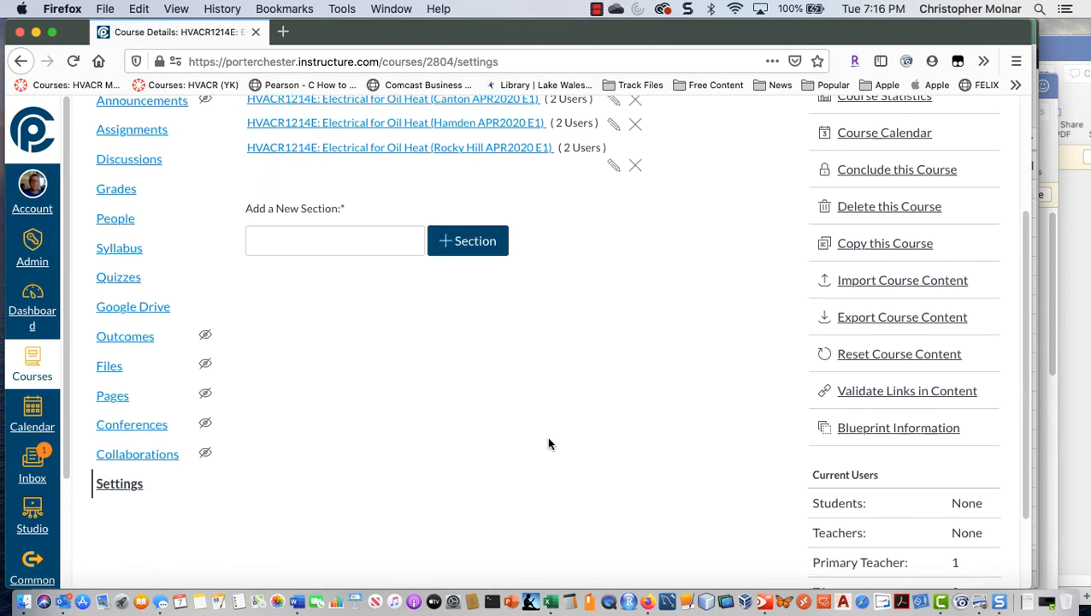
scroll(549, 442, "up", 3)
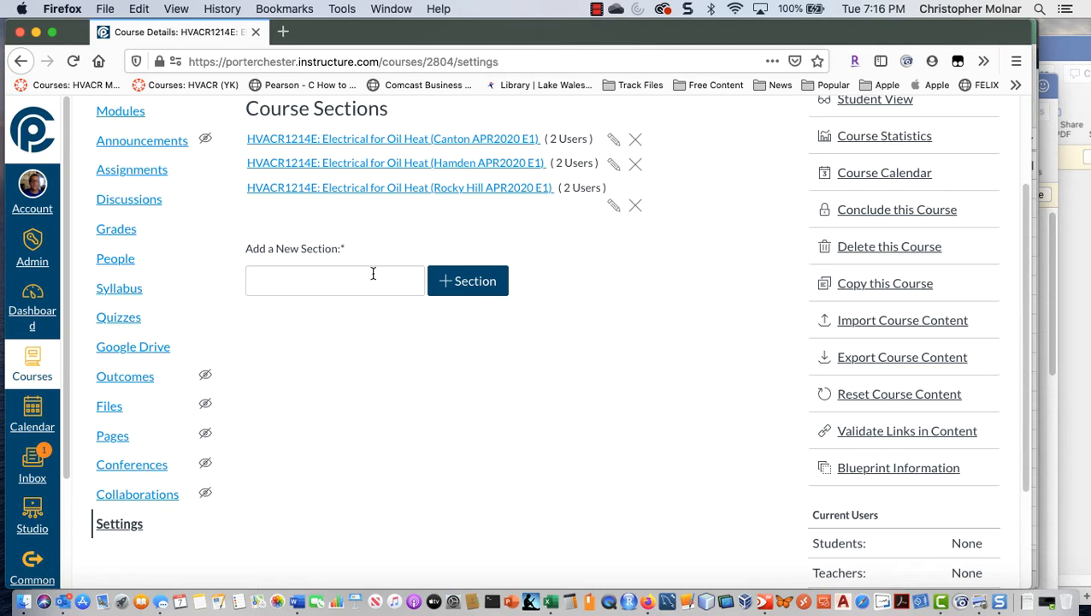
scroll(373, 273, "up", 3)
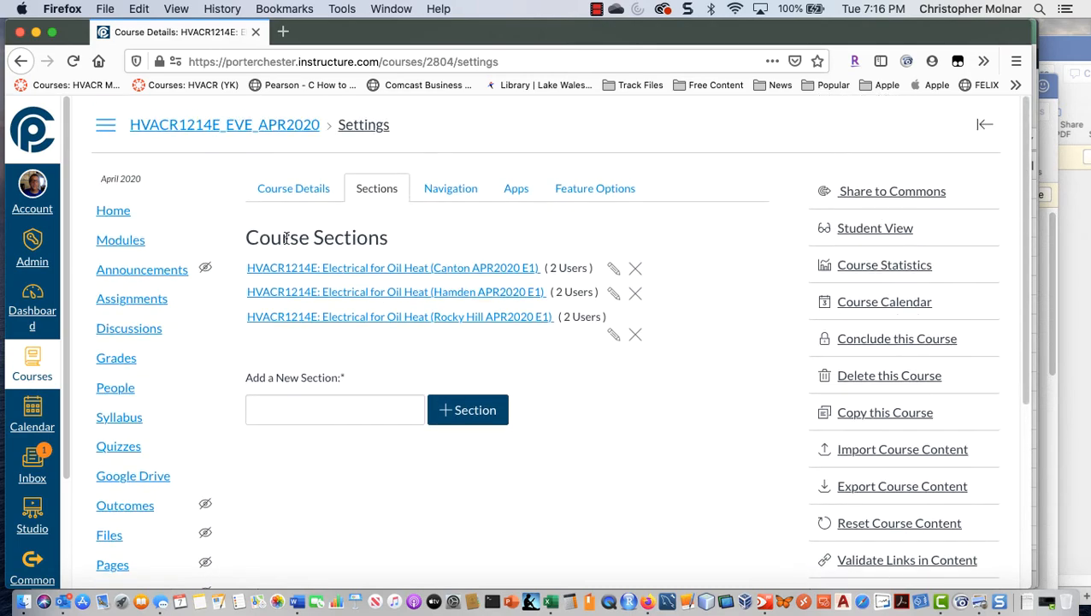
Step: Find the self-enrollment URL at the end of the course details and select it
left_click(294, 188)
scroll(692, 407, "down", 10)
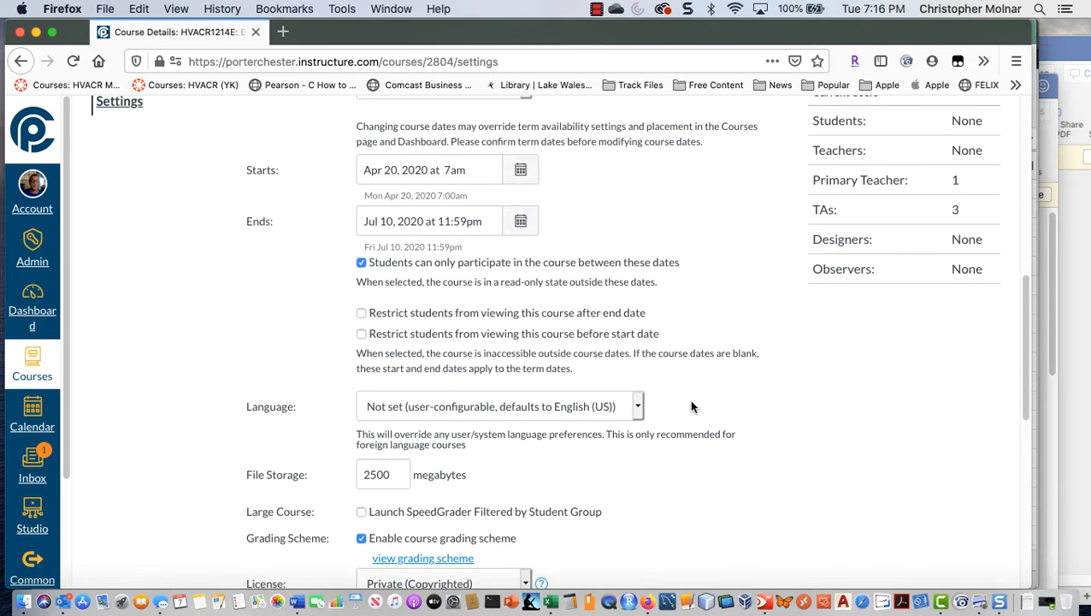
scroll(693, 407, "down", 8)
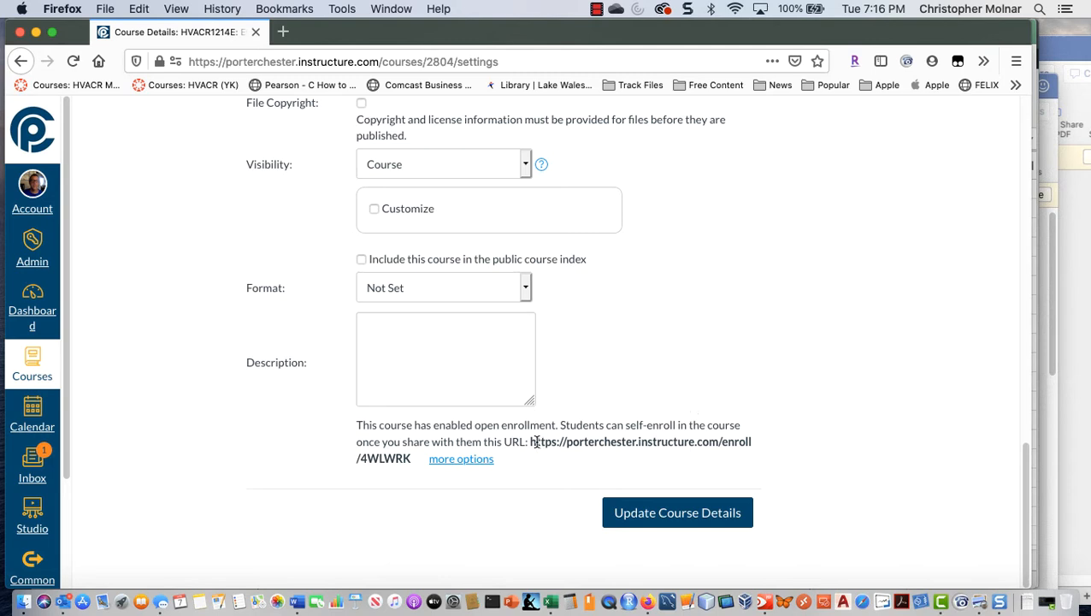
left_click_drag(587, 449, 489, 459)
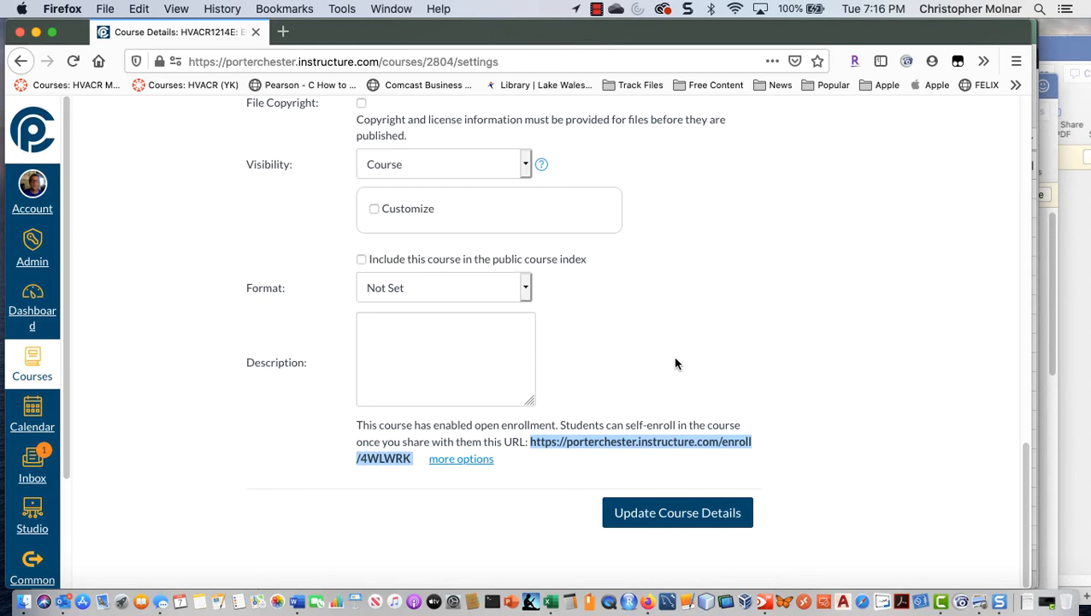
Step: Return to the HVACR1214E_EVE_APR2020 course and open its assignments list
scroll(673, 365, "up", 15)
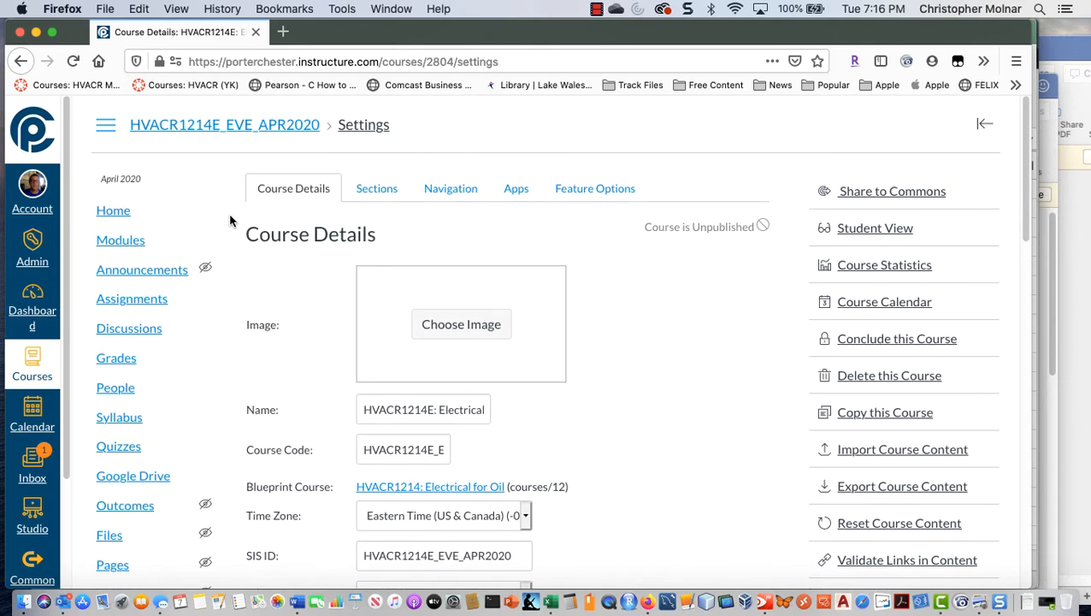
left_click(147, 125)
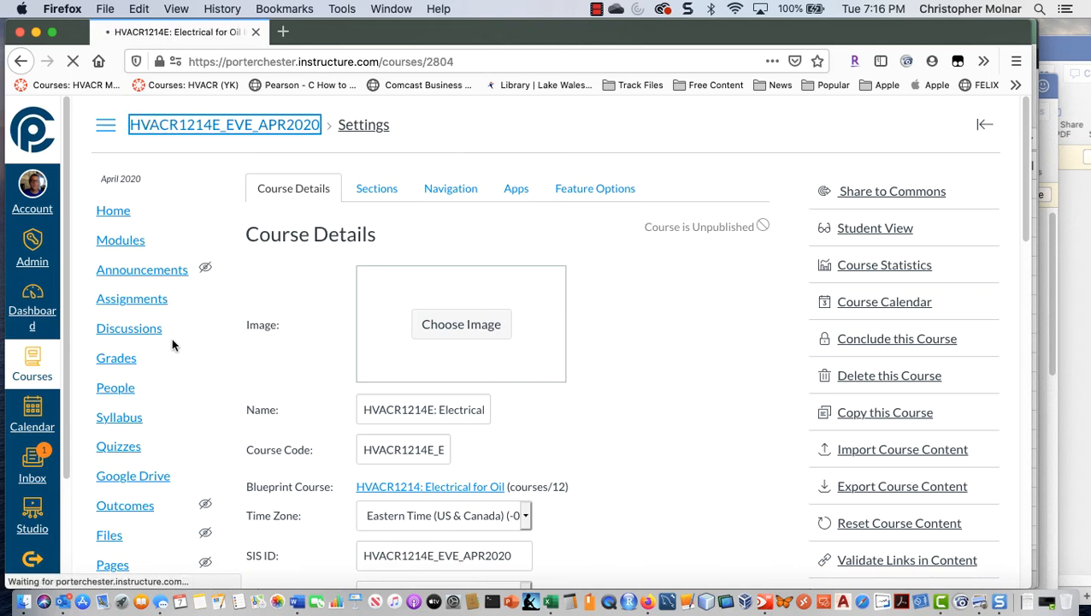
left_click(143, 306)
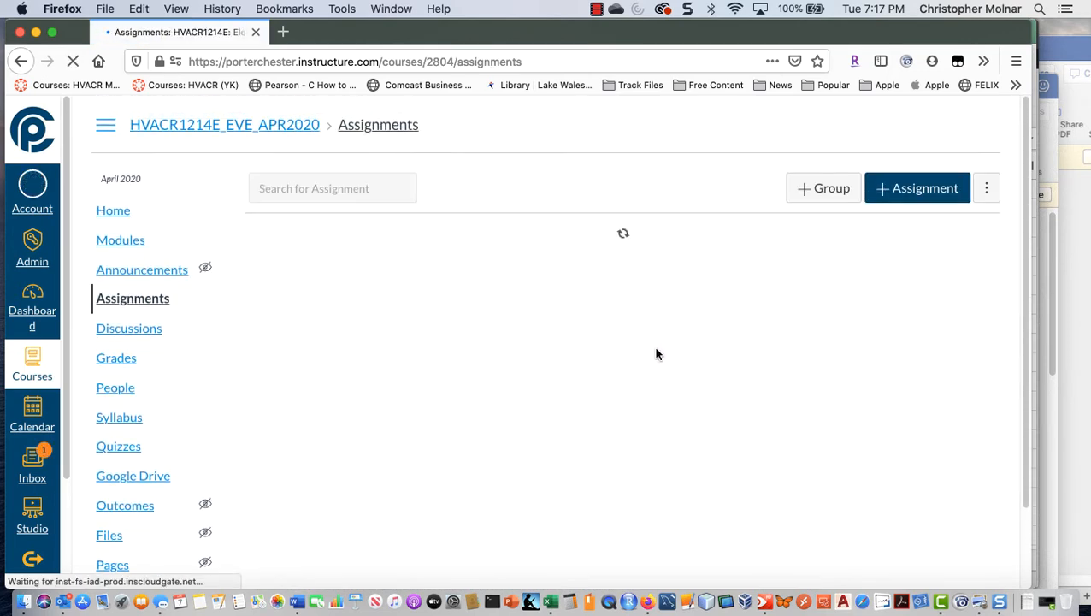
scroll(650, 339, "down", 1)
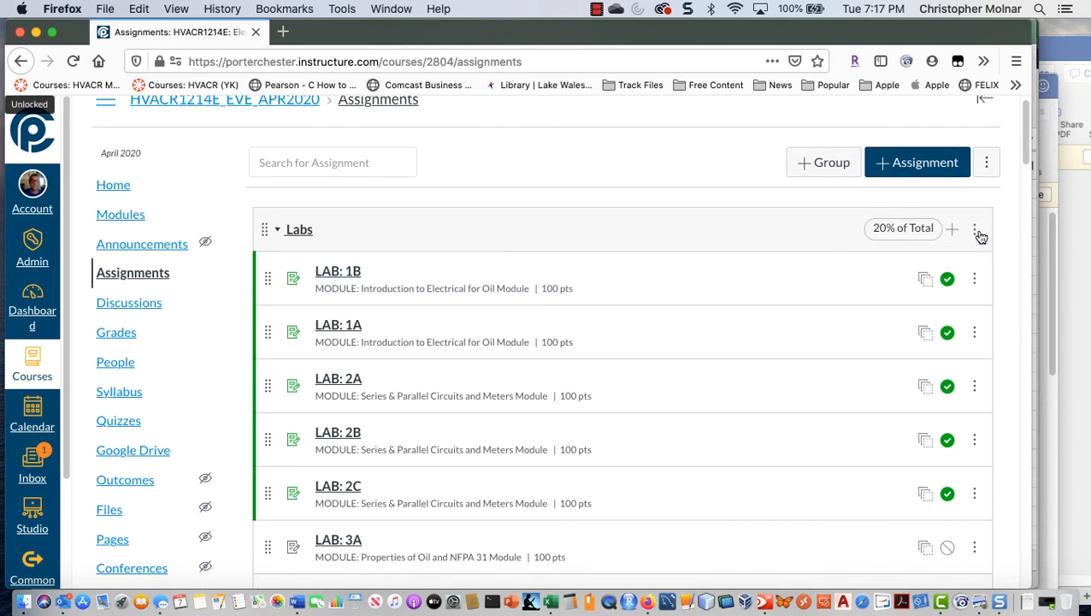
Step: Unpublish LAB: 1B, 1A, 2A, 2B and 2C in the Labs group, and check the remaining labs for published items
left_click(977, 230)
left_click(785, 321)
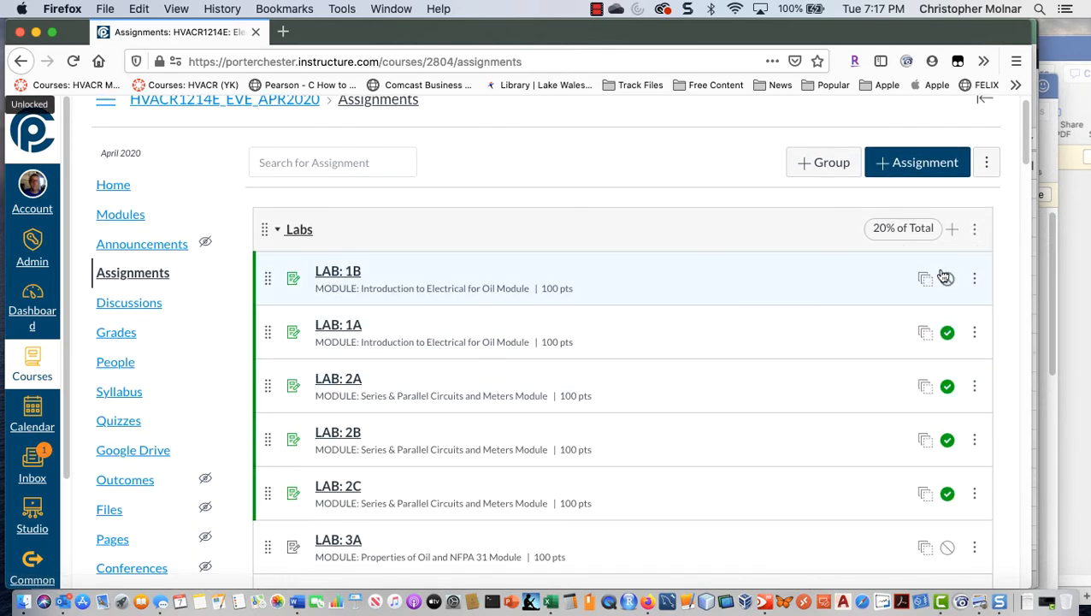
left_click(946, 333)
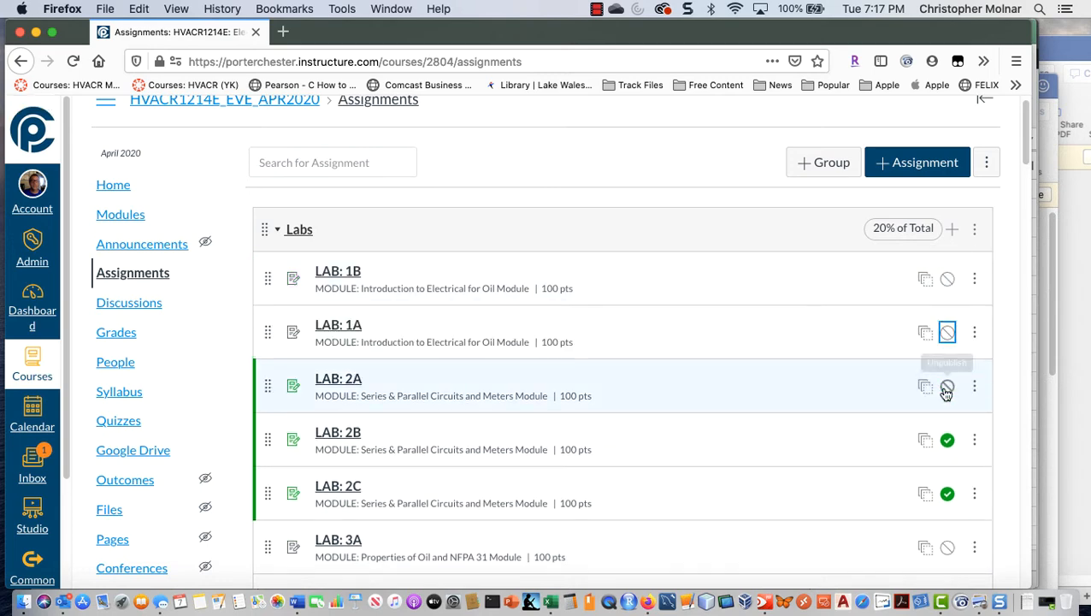
left_click(947, 386)
left_click(947, 439)
scroll(814, 430, "down", 3)
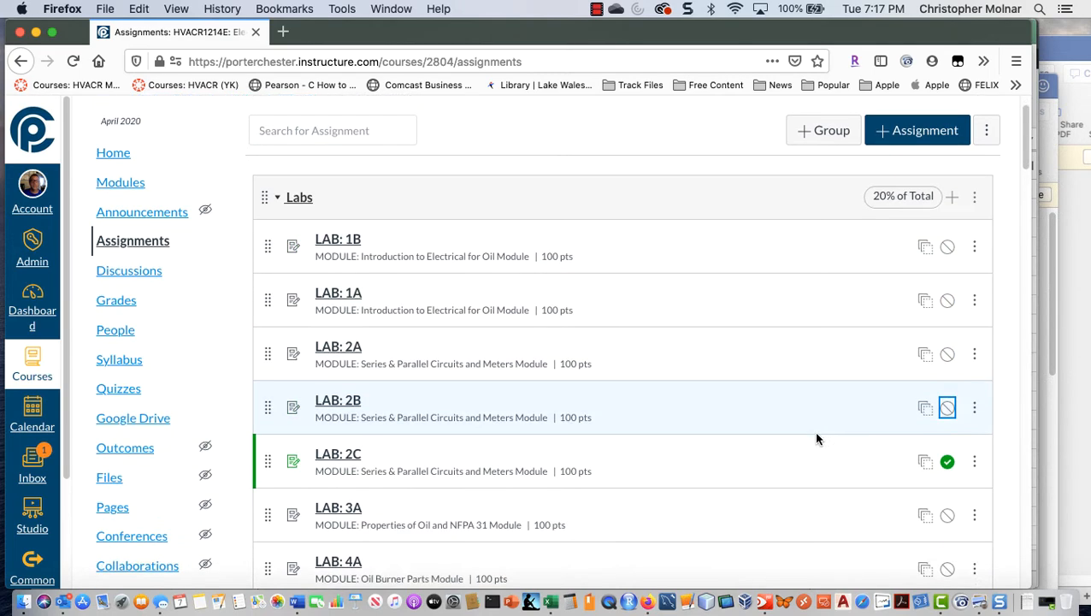
left_click(951, 359)
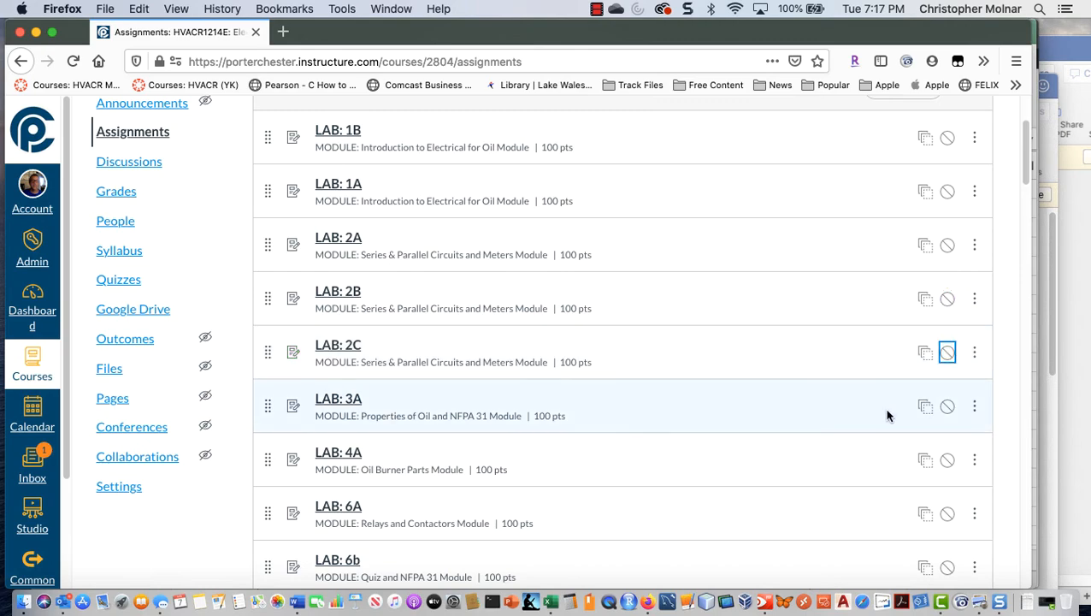
scroll(886, 411, "down", 10)
scroll(892, 415, "down", 20)
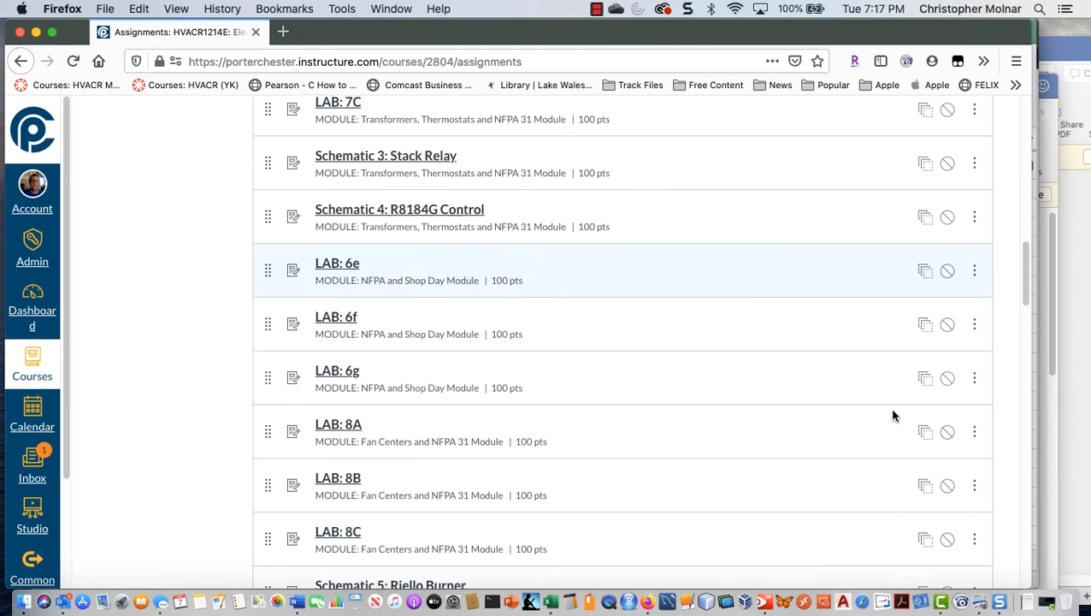
scroll(893, 415, "down", 15)
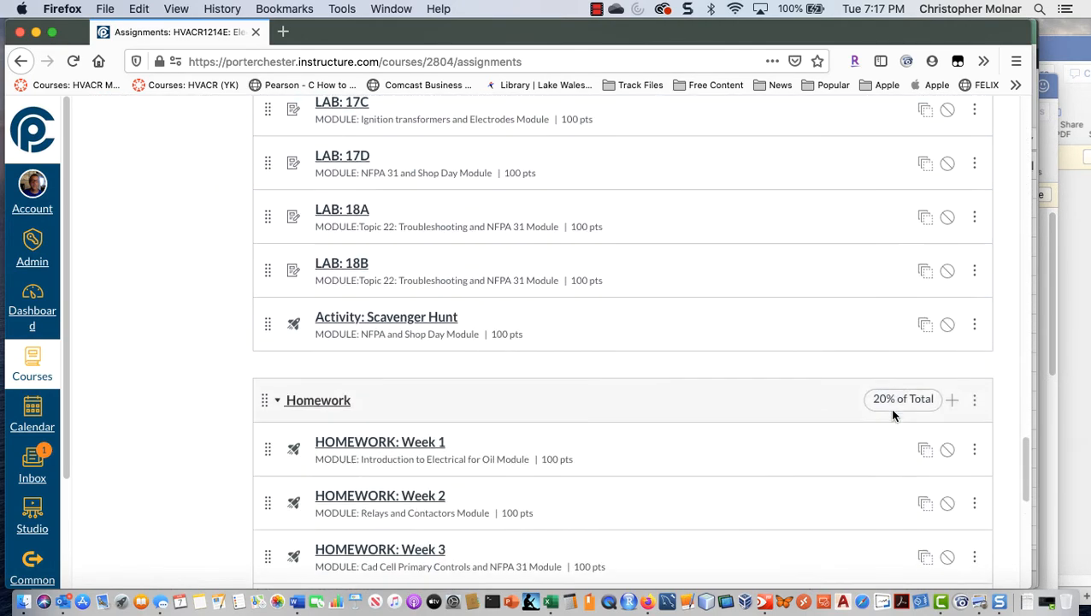
Step: Check the Homework, Exams and Quizzes groups for published items, and start a new assignment group worth 0% of the total grade
scroll(893, 415, "down", 2)
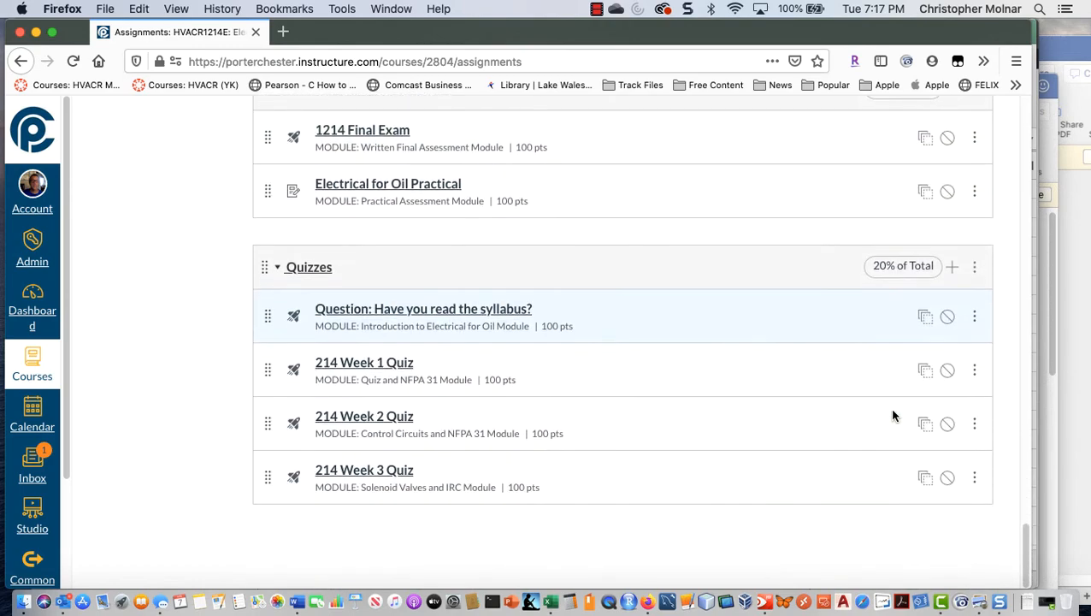
scroll(893, 416, "up", 20)
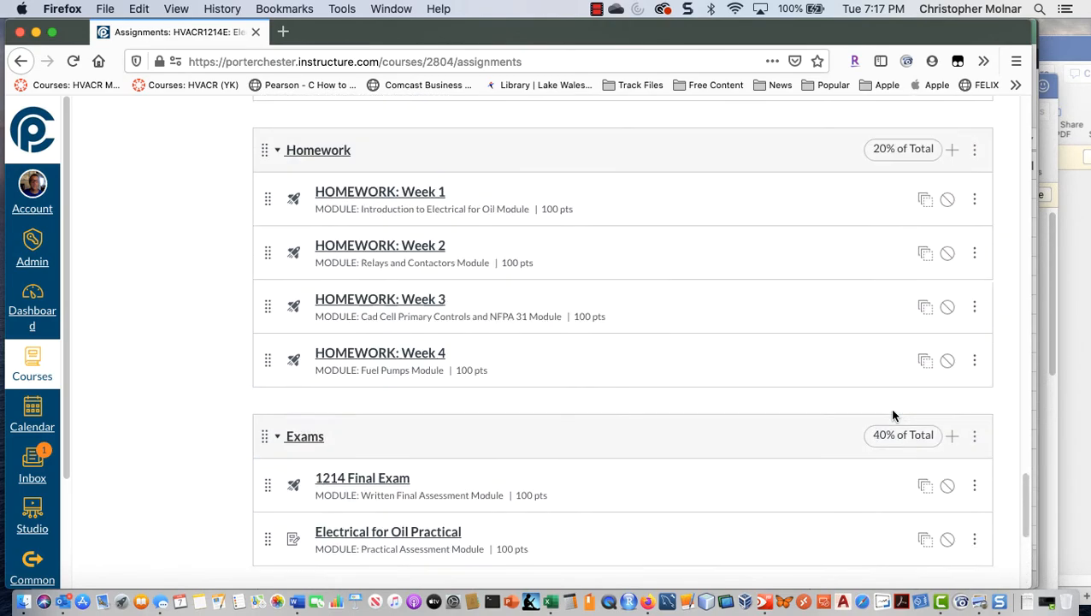
scroll(892, 416, "up", 15)
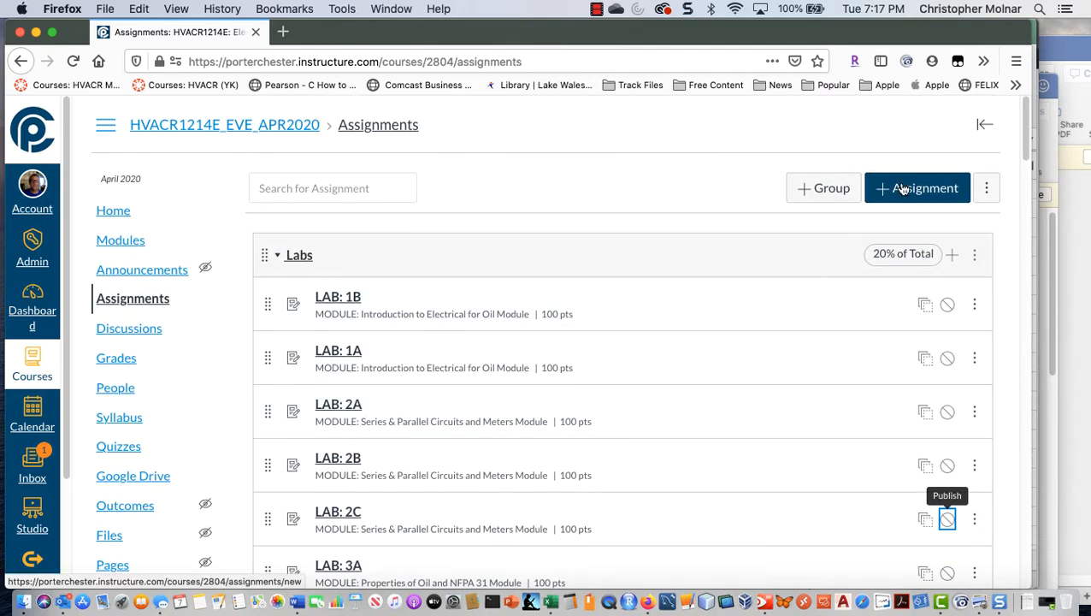
left_click(821, 189)
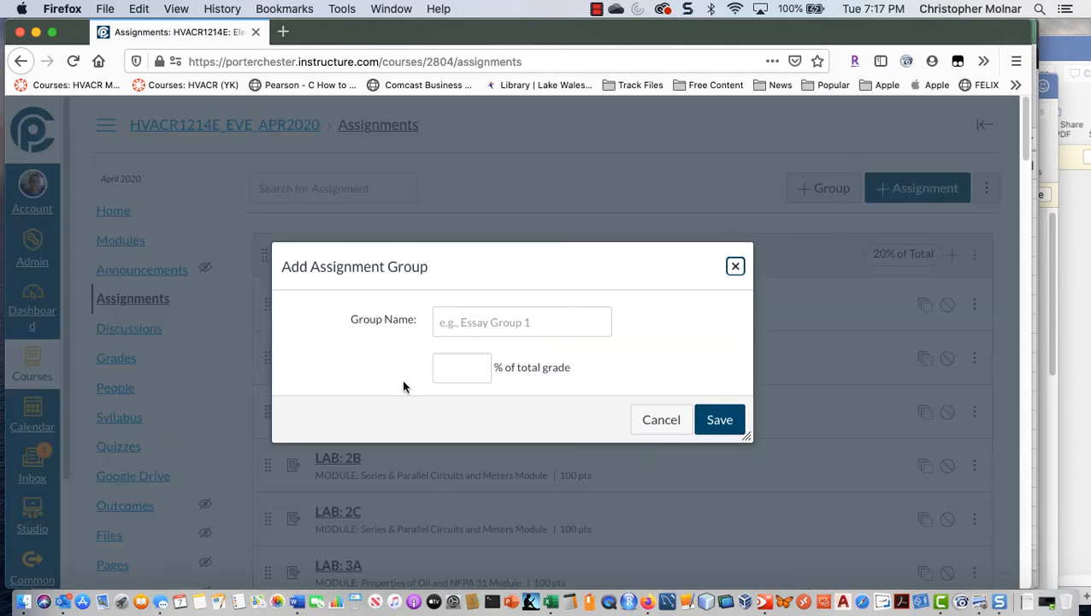
type("0")
key("shift+Tab")
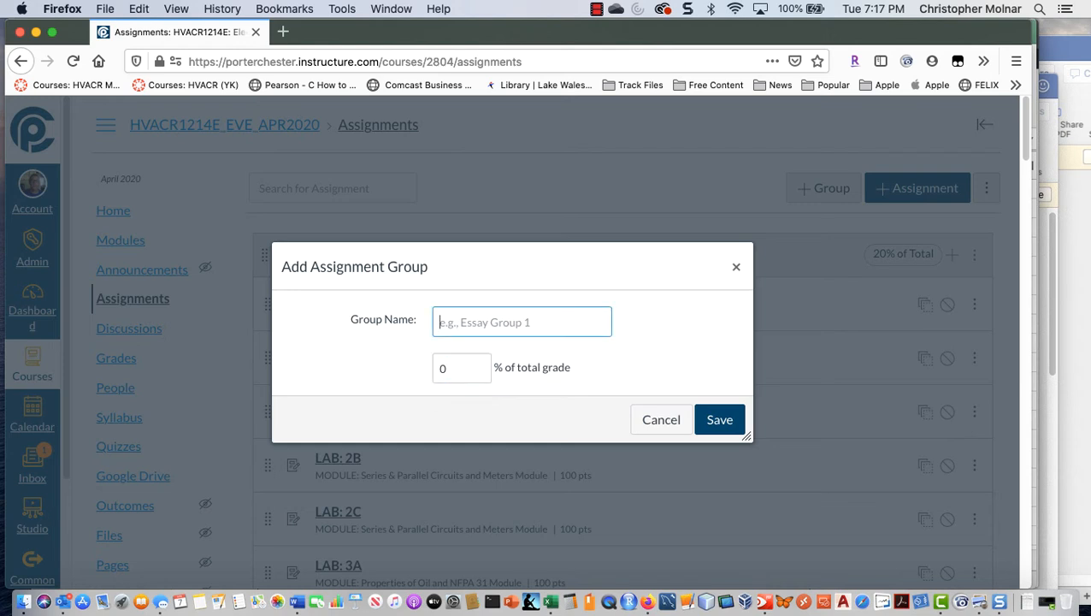
Step: Name the new assignment group "Ungraded - Will NOT Affect Grade" and save it
type("Non W")
key("BackSpace")
key("BackSpace")
key("BackSpace")
key("BackSpace")
key("BackSpace")
type("Un")
key("Up")
key("Up")
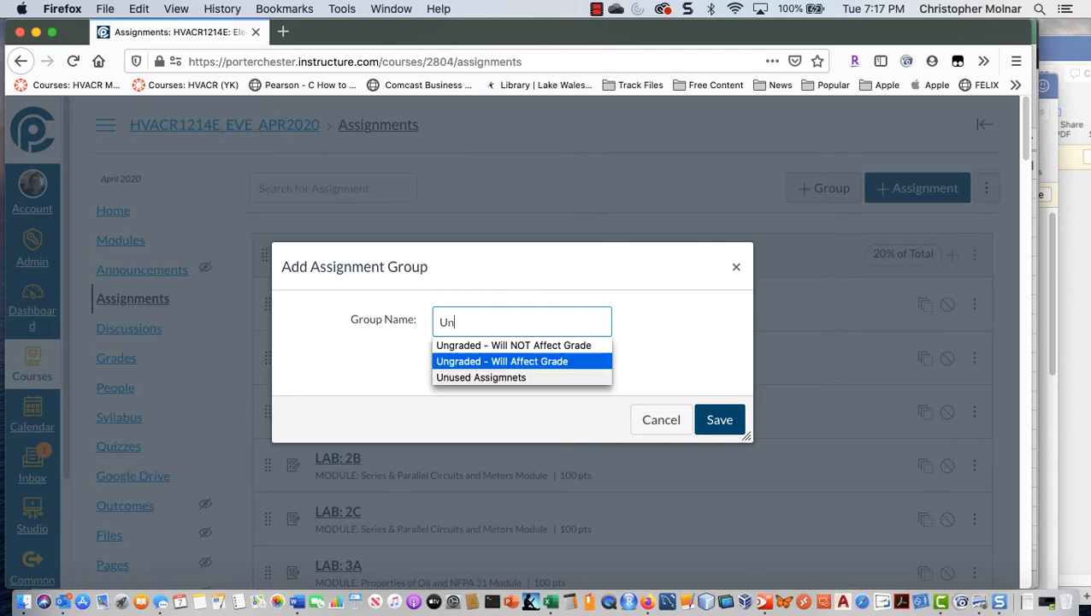
key("Return")
key("Tab")
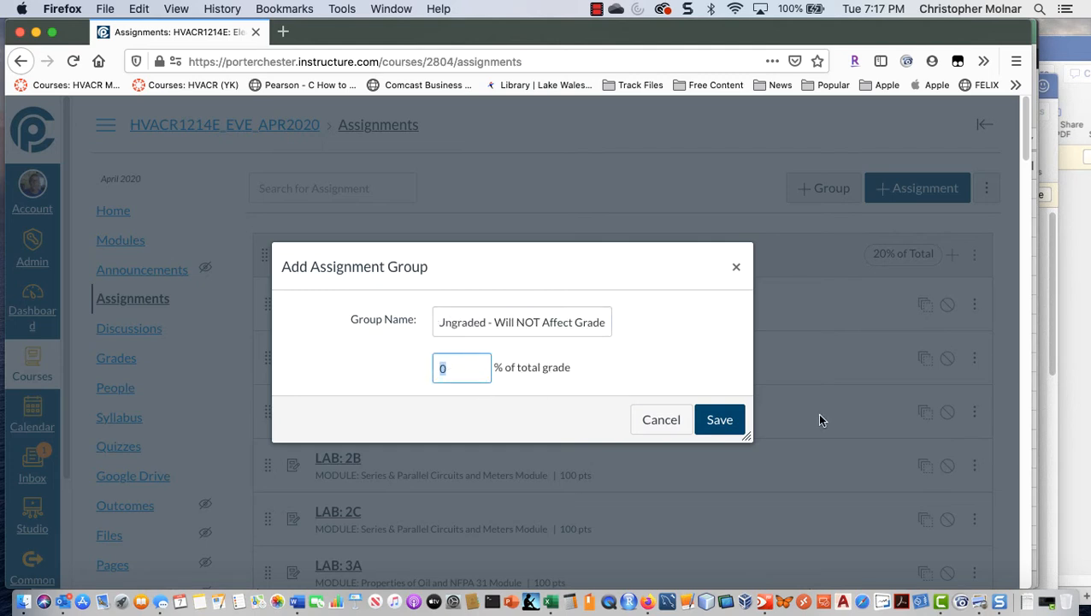
left_click(740, 425)
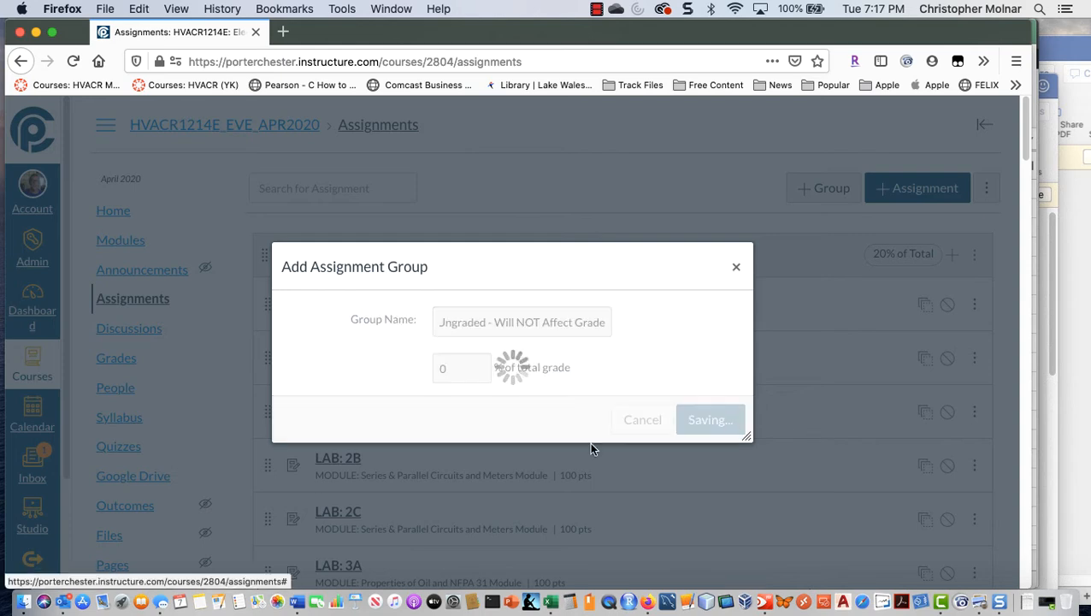
Step: Move "Activity: Scavenger Hunt" from the Labs group into the "Ungraded - Will NOT Affect Grade" group
scroll(591, 447, "down", 5)
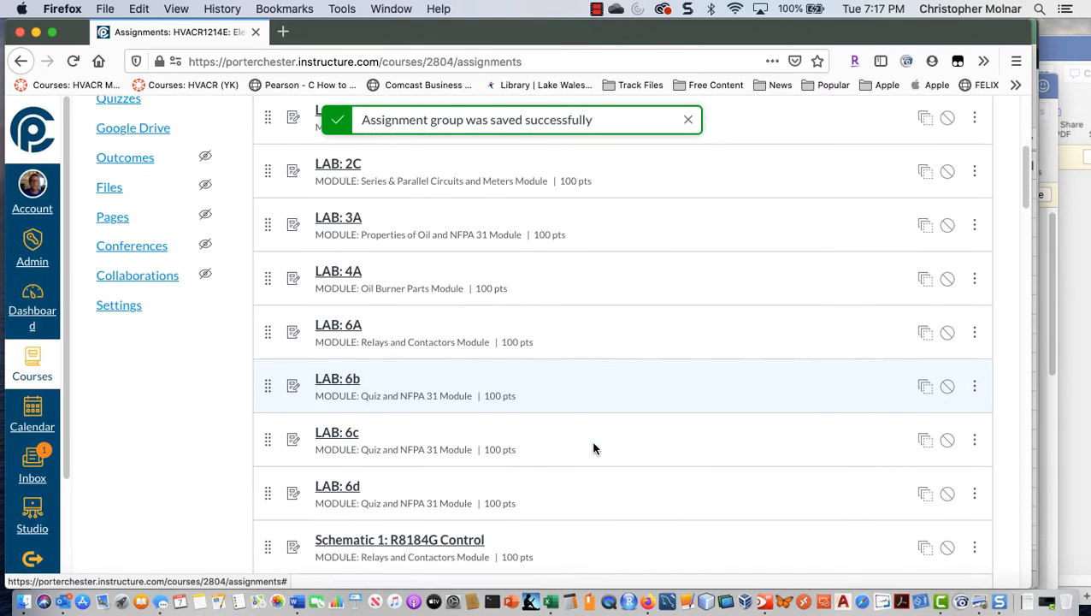
scroll(594, 448, "down", 5)
scroll(595, 448, "down", 3)
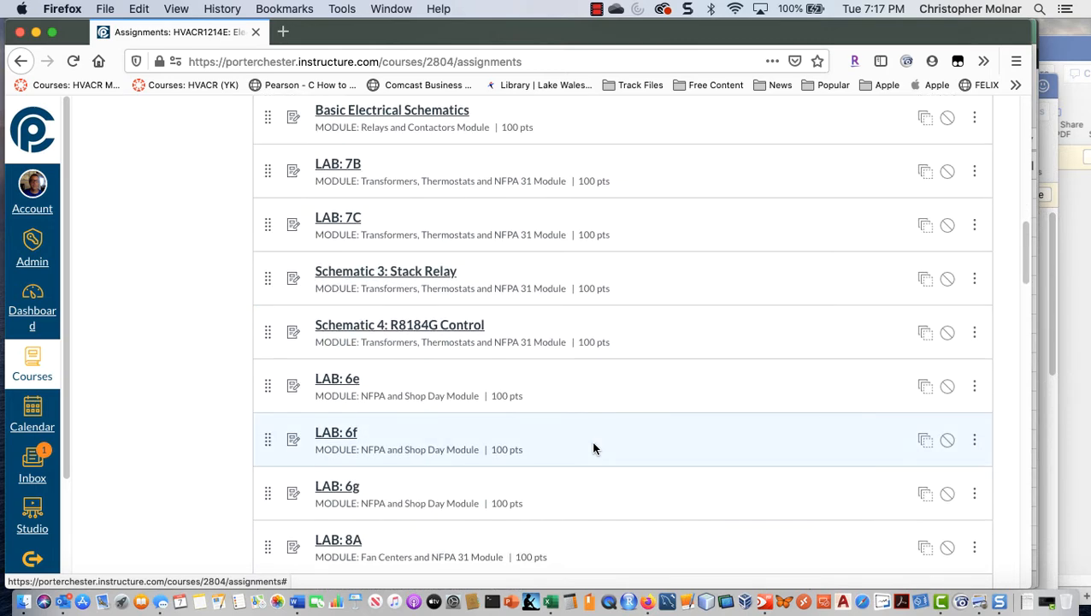
scroll(594, 448, "down", 10)
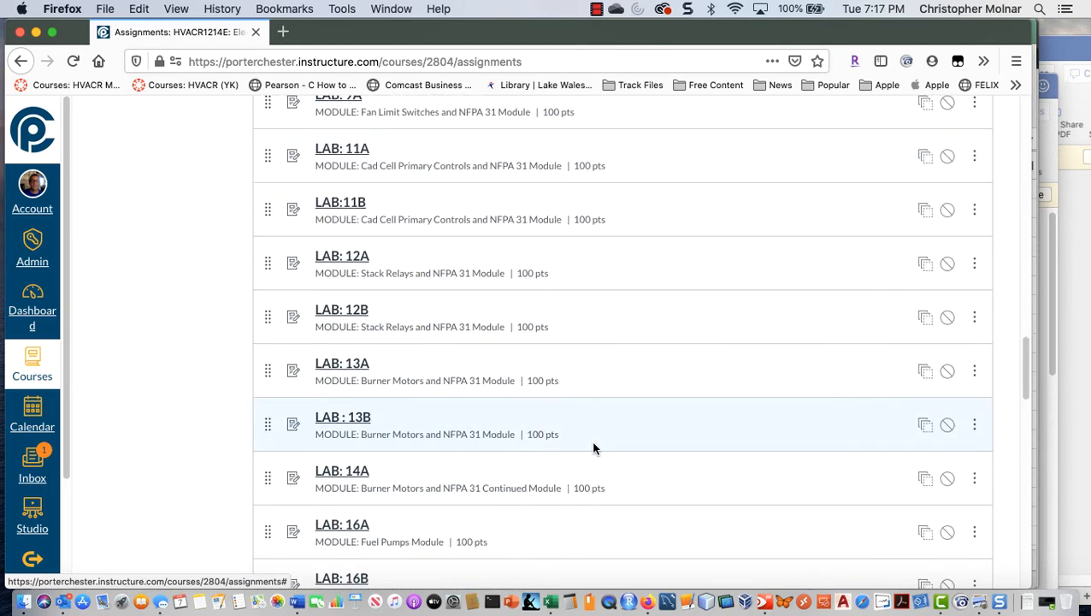
scroll(595, 448, "down", 6)
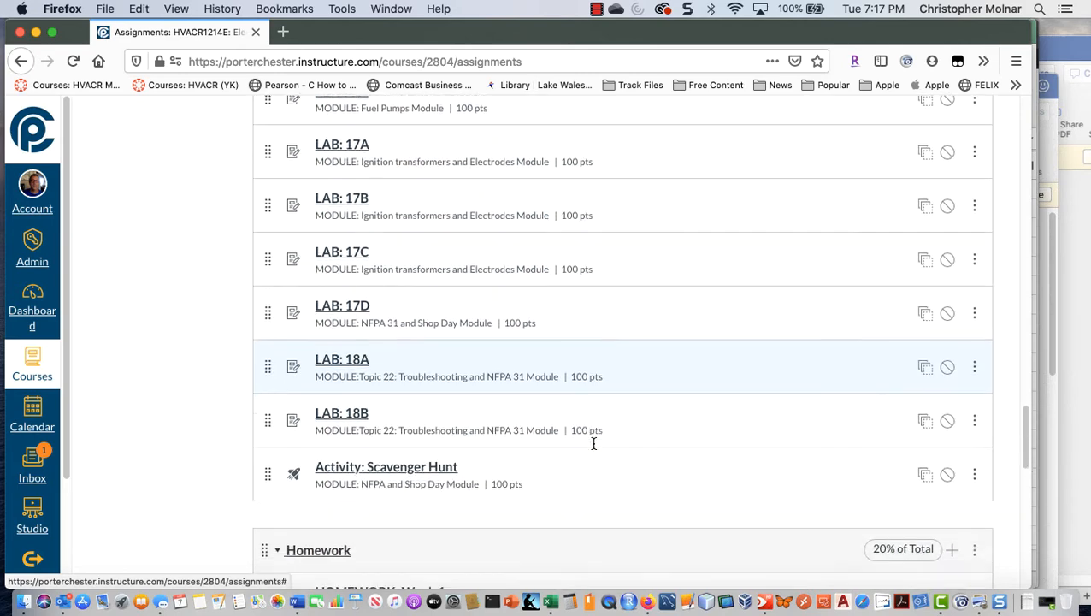
scroll(594, 443, "down", 4)
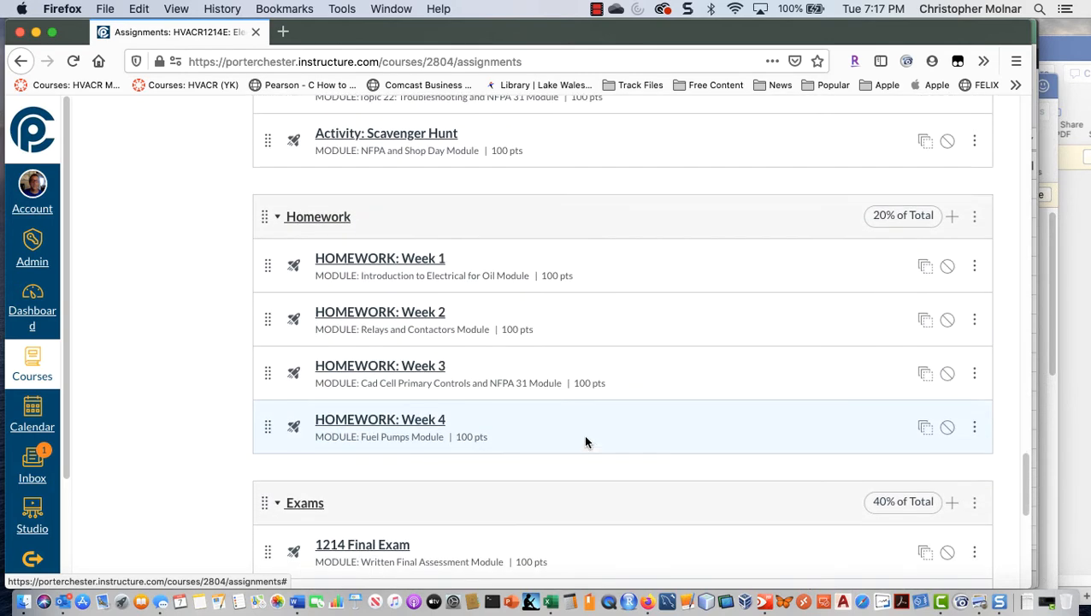
scroll(585, 442, "up", 2)
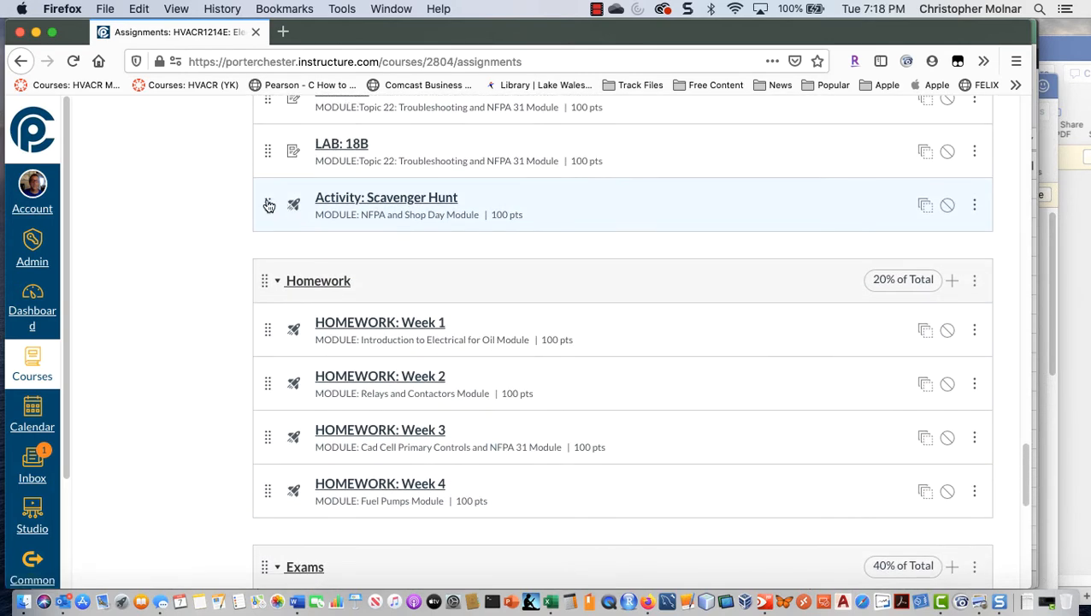
left_click_drag(271, 215, 277, 465)
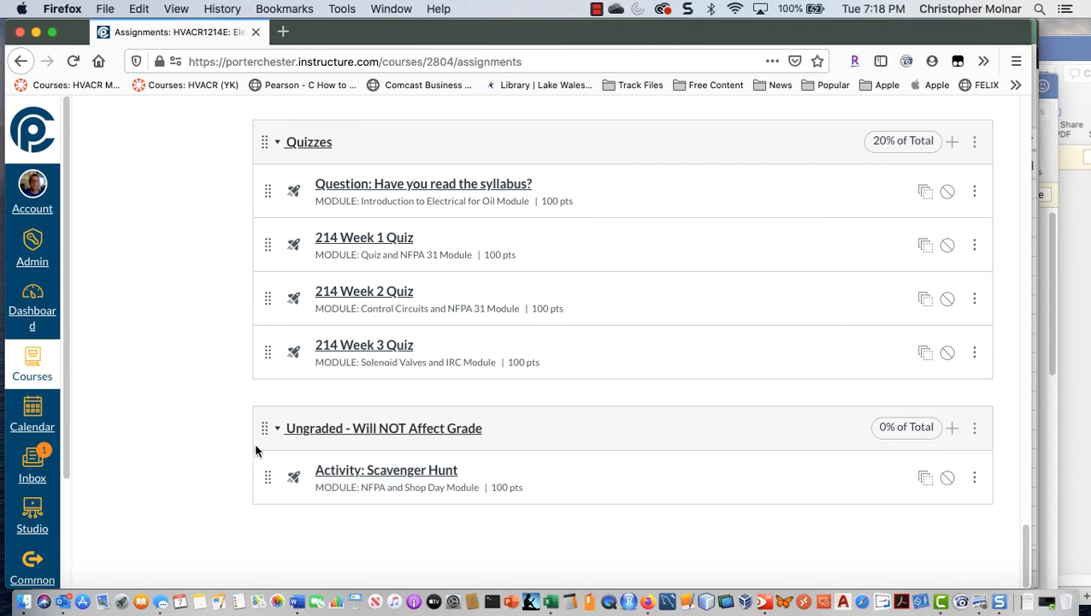
Step: Return "Activity: Scavenger Hunt" to the end of the Labs group
left_click_drag(272, 484, 272, 231)
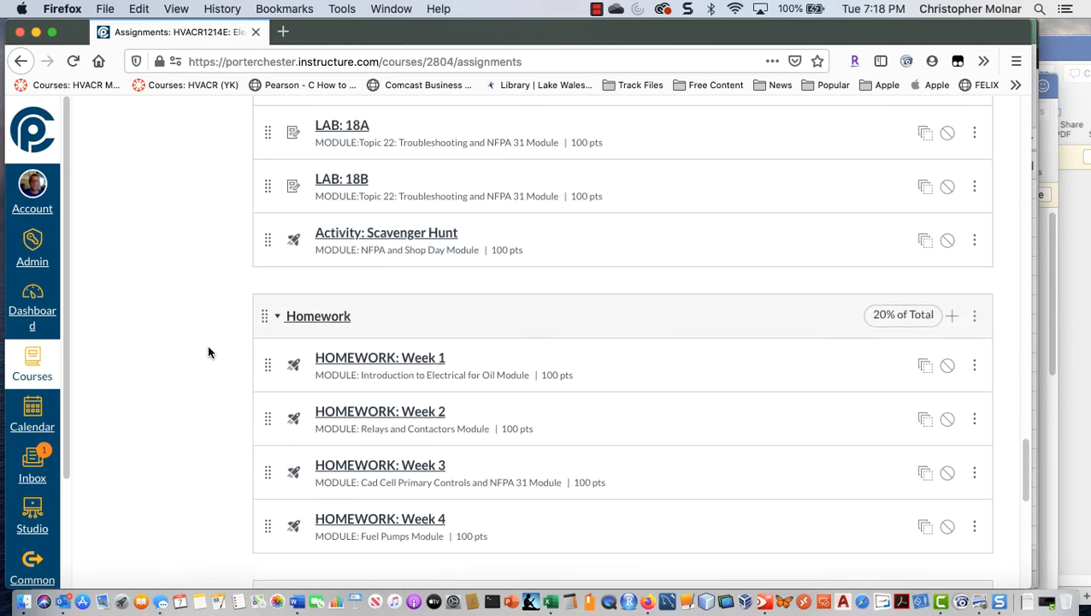
scroll(208, 351, "down", 10)
scroll(207, 351, "up", 20)
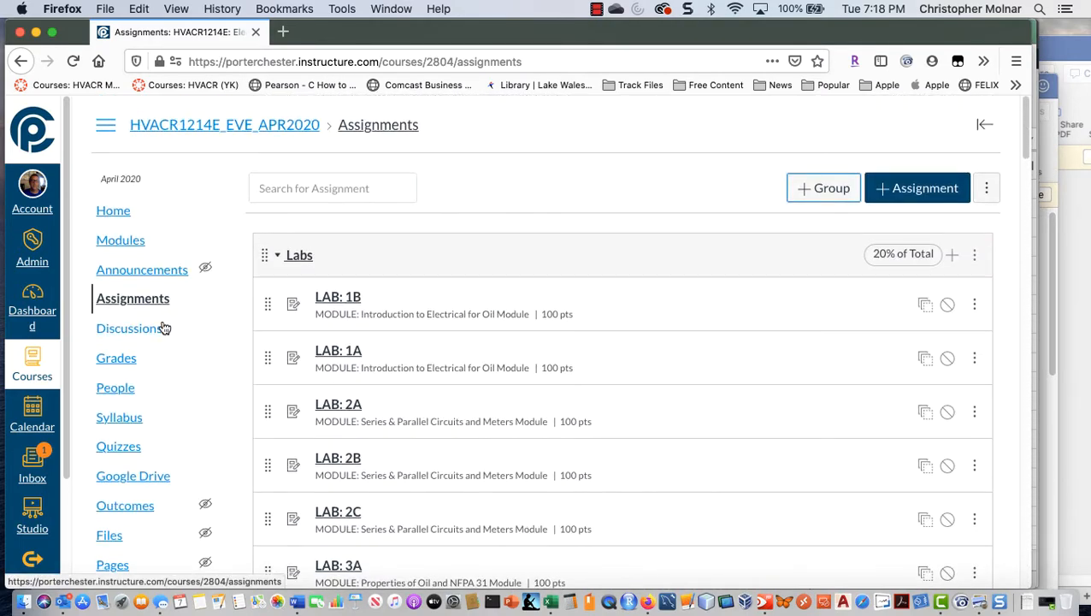
Step: Open the course discussions and check the publish status of each discussion
left_click(153, 332)
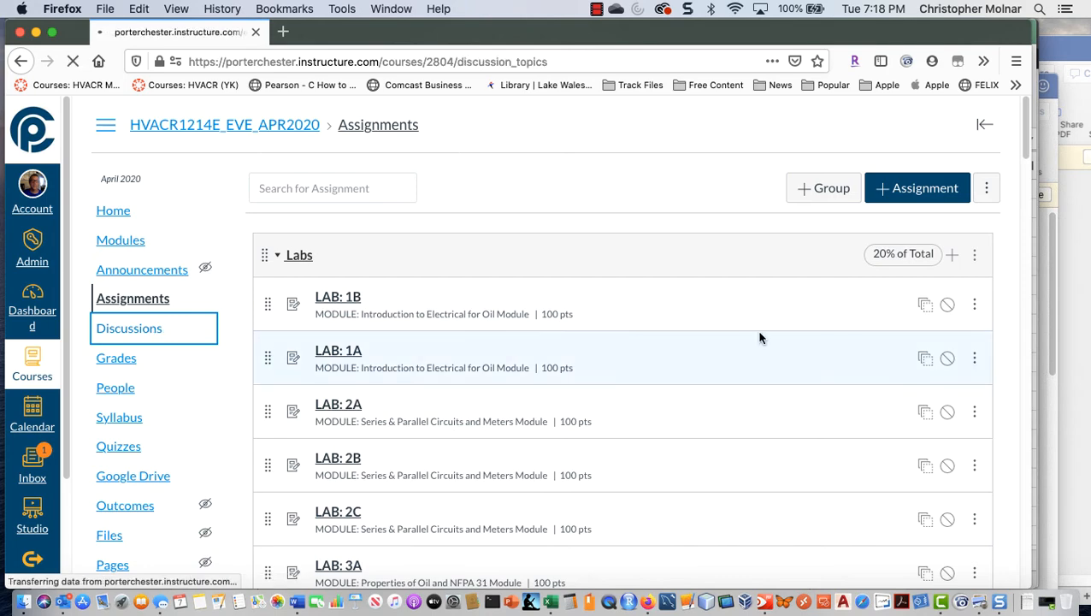
scroll(721, 462, "down", 6)
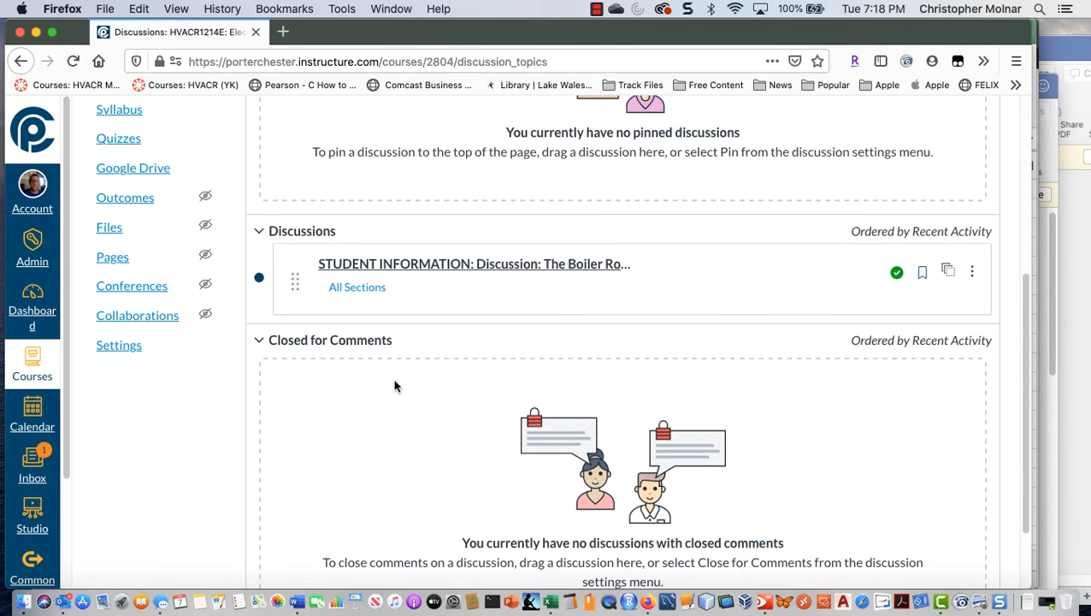
scroll(394, 385, "down", 2)
scroll(383, 264, "up", 8)
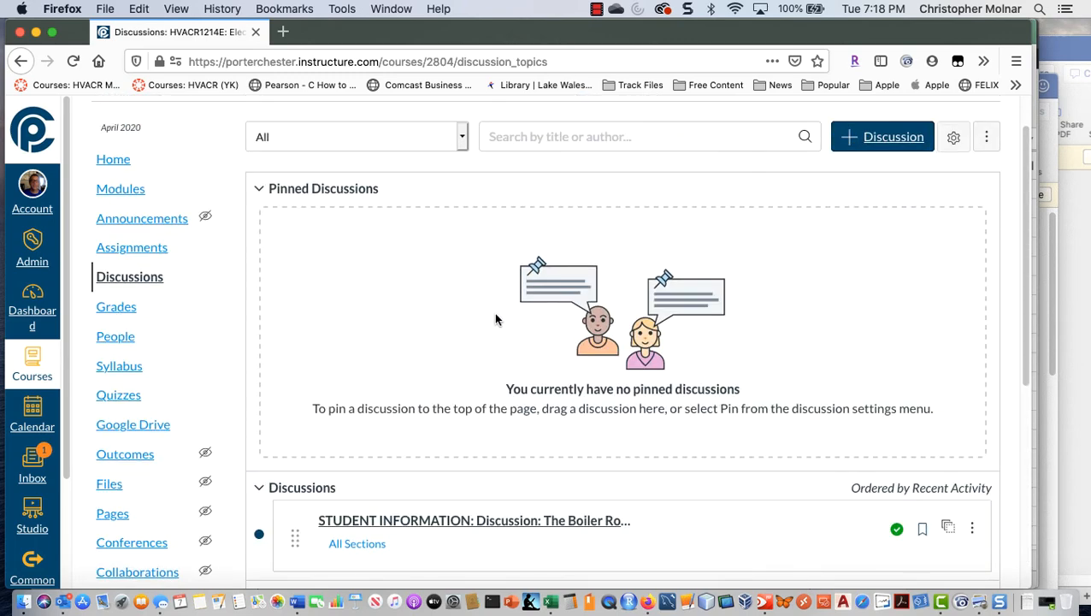
Step: Open the course modules and check the publish status of every module and item, from the Course Overview to the Written Final Assessment
left_click(133, 191)
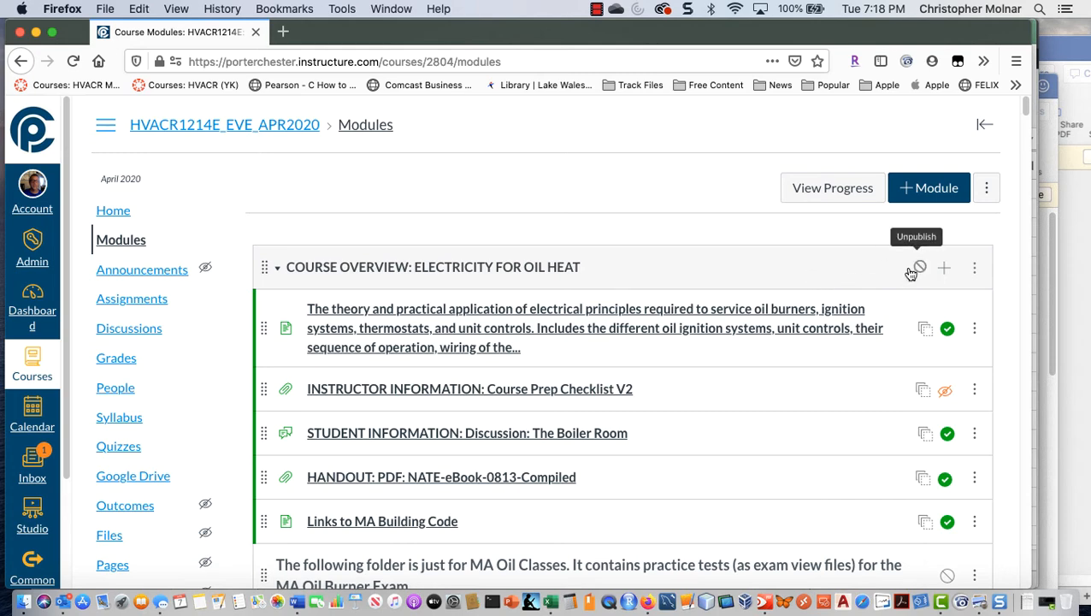
scroll(602, 279, "down", 3)
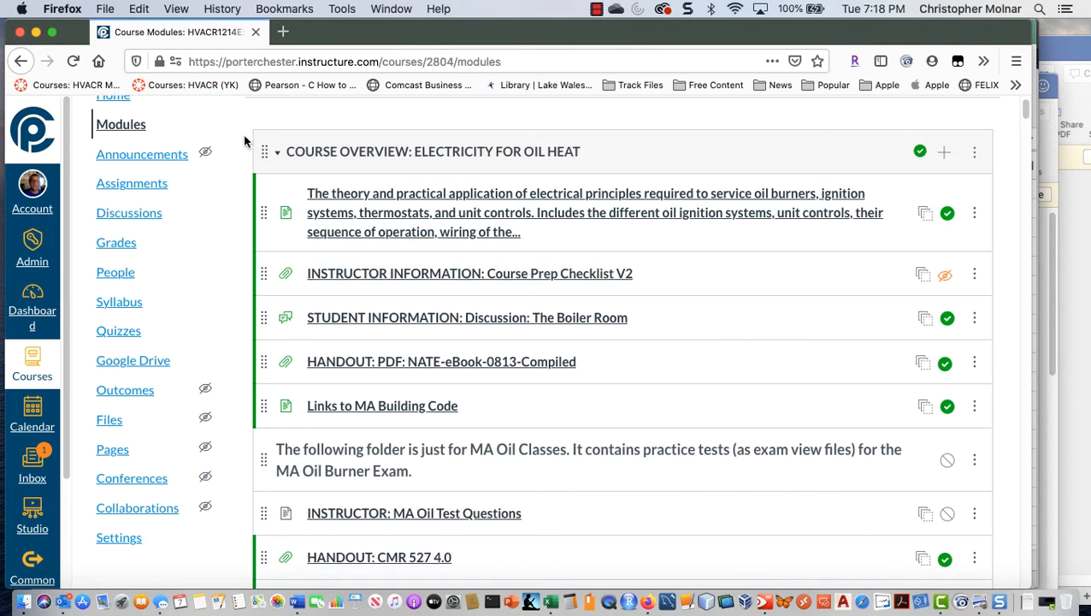
scroll(387, 257, "down", 10)
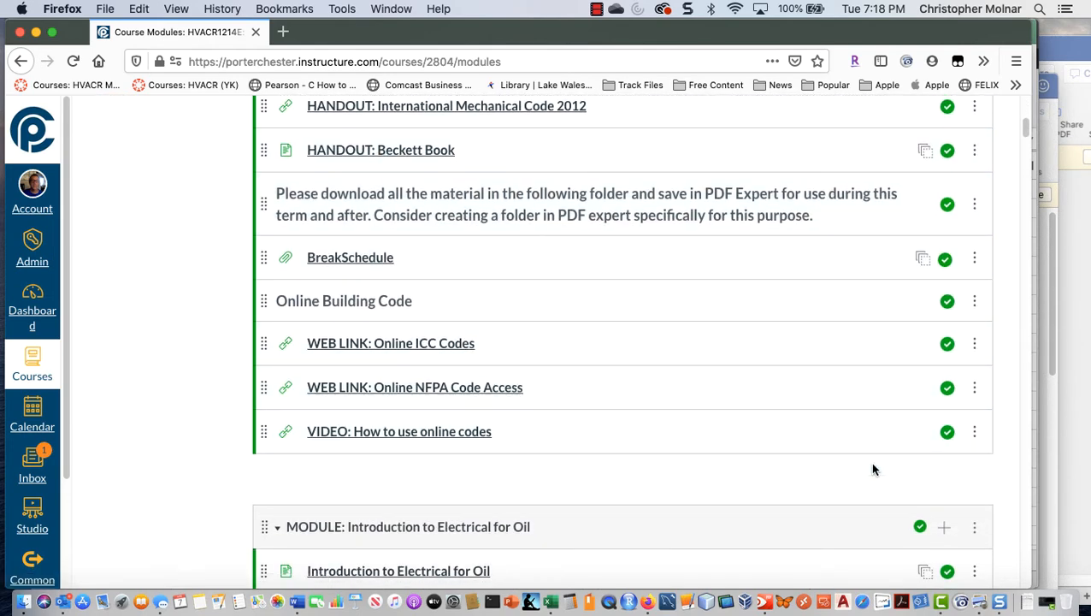
scroll(864, 464, "down", 2)
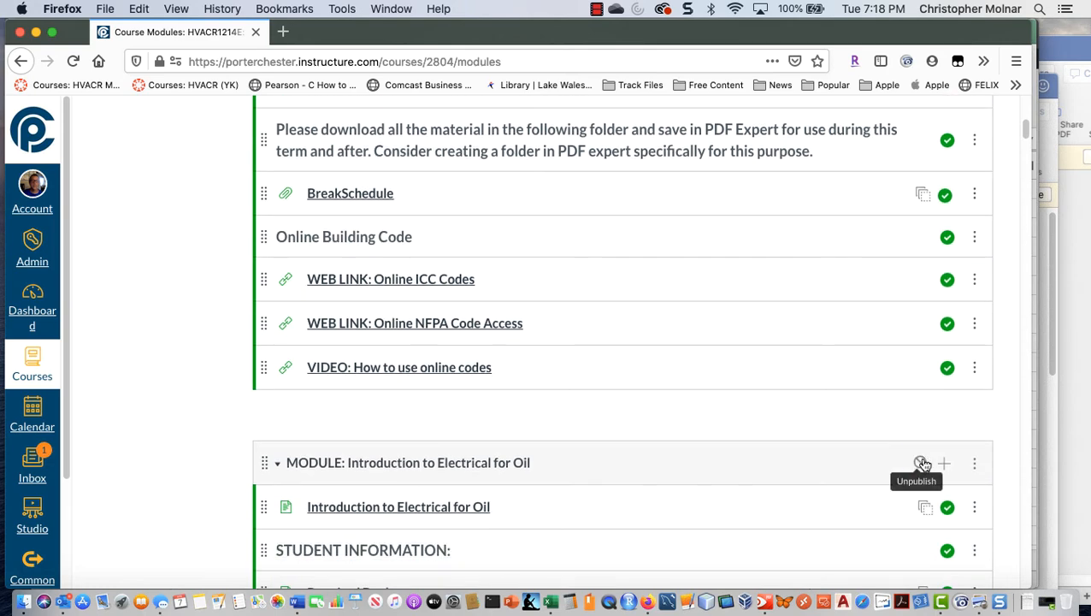
scroll(804, 445, "down", 15)
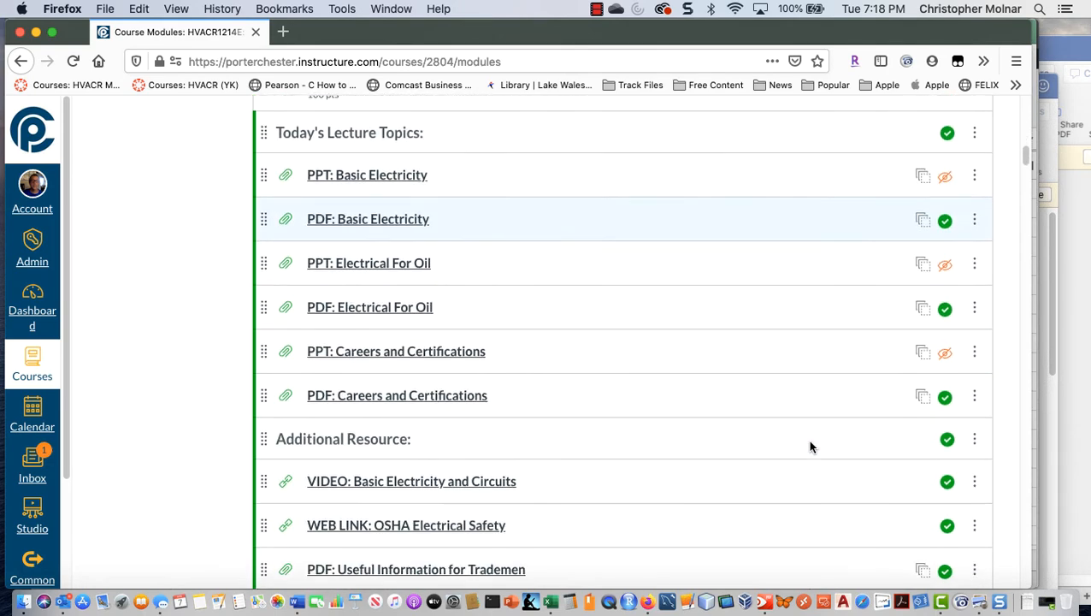
scroll(906, 548, "down", 4)
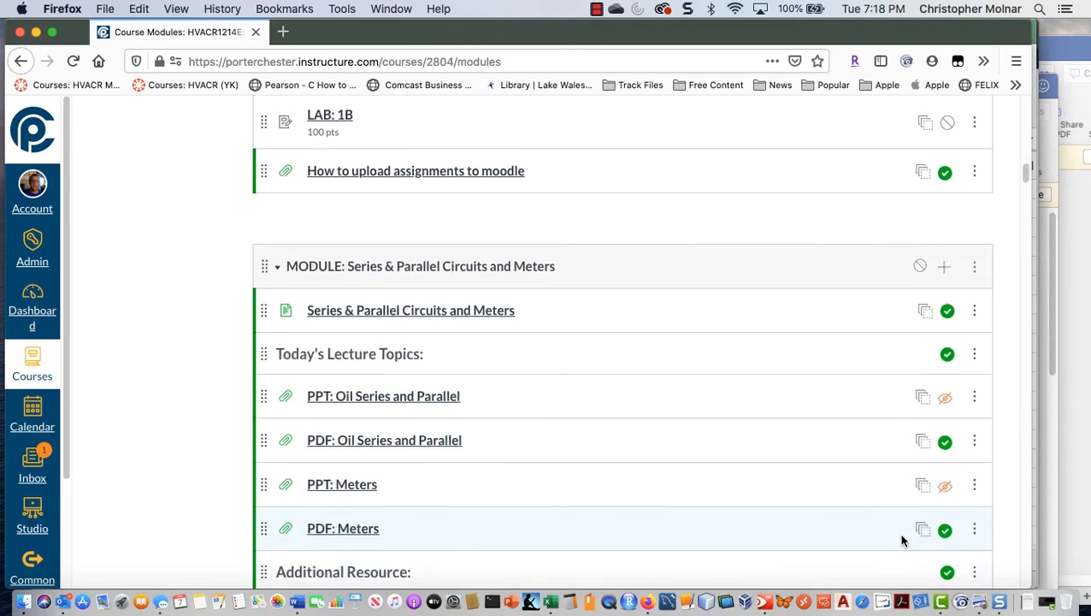
scroll(900, 526, "up", 3)
scroll(898, 505, "down", 10)
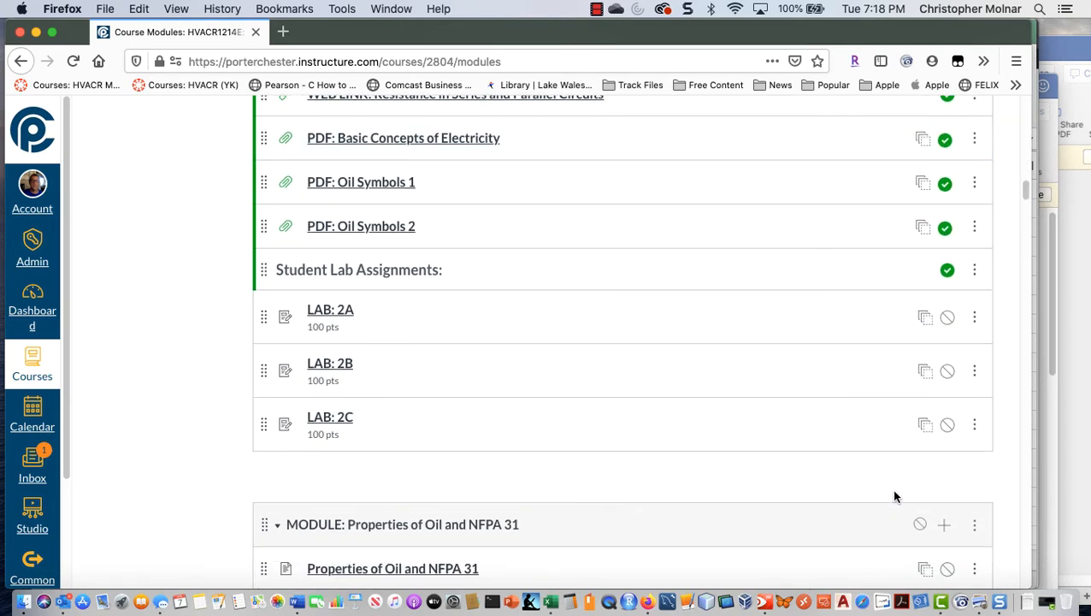
scroll(890, 506, "down", 13)
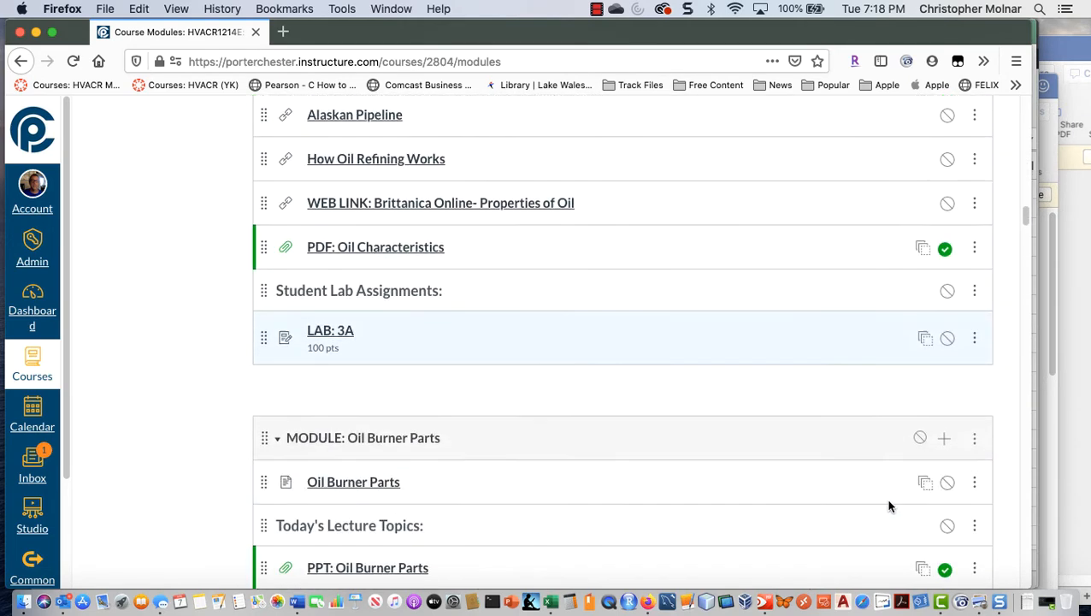
scroll(889, 506, "down", 12)
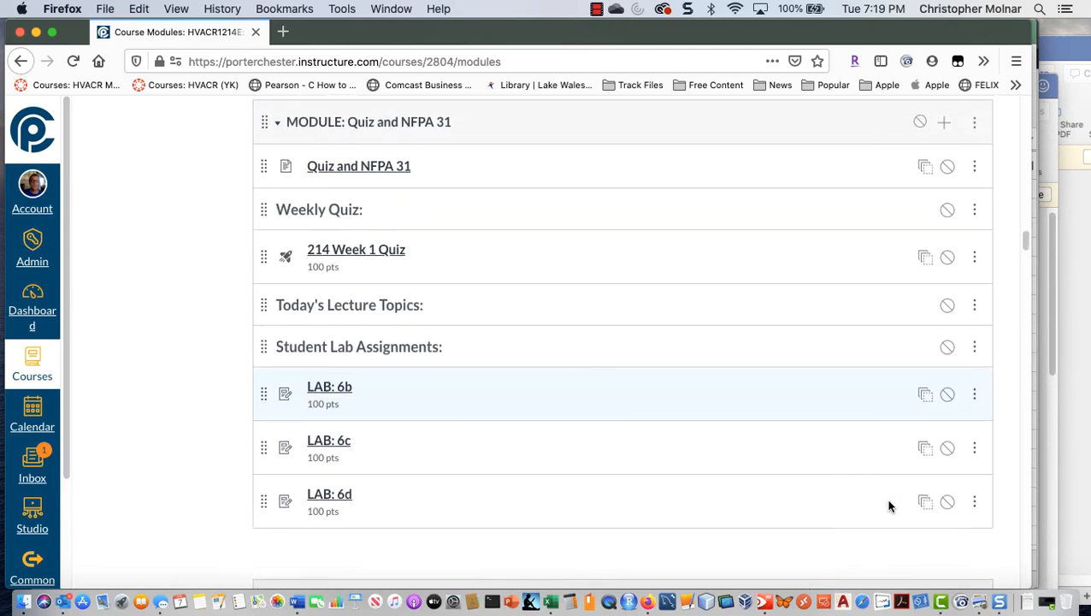
scroll(889, 506, "down", 15)
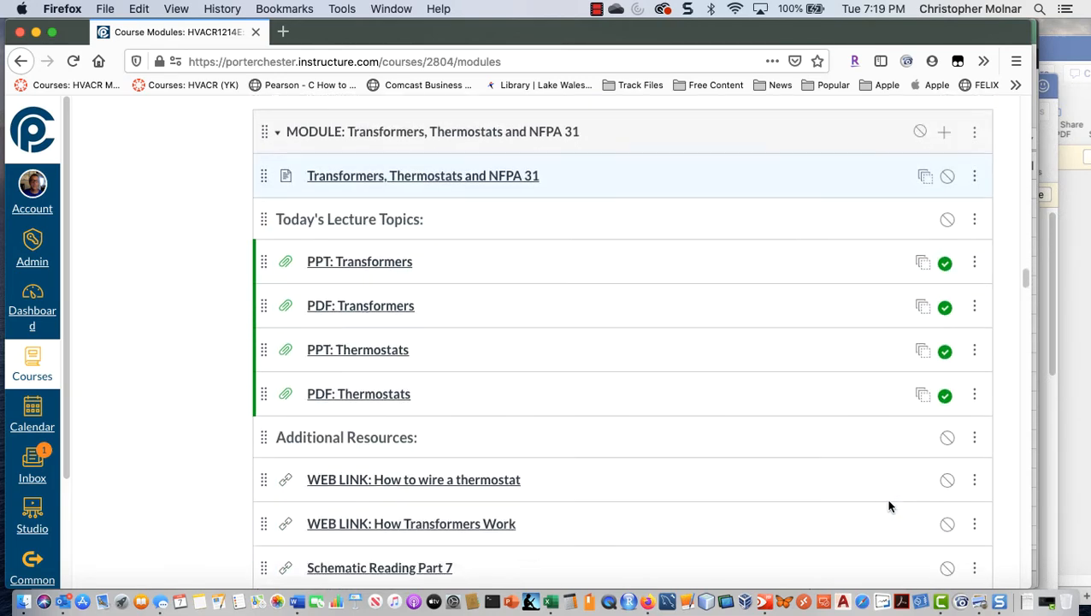
scroll(890, 506, "down", 1)
scroll(508, 426, "down", 5)
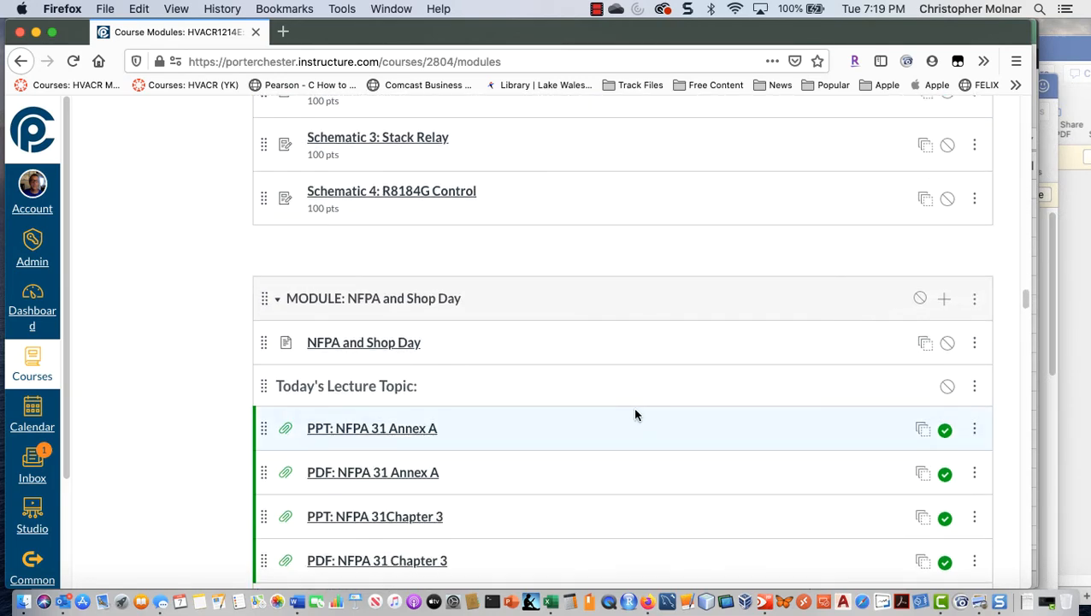
scroll(796, 402, "down", 10)
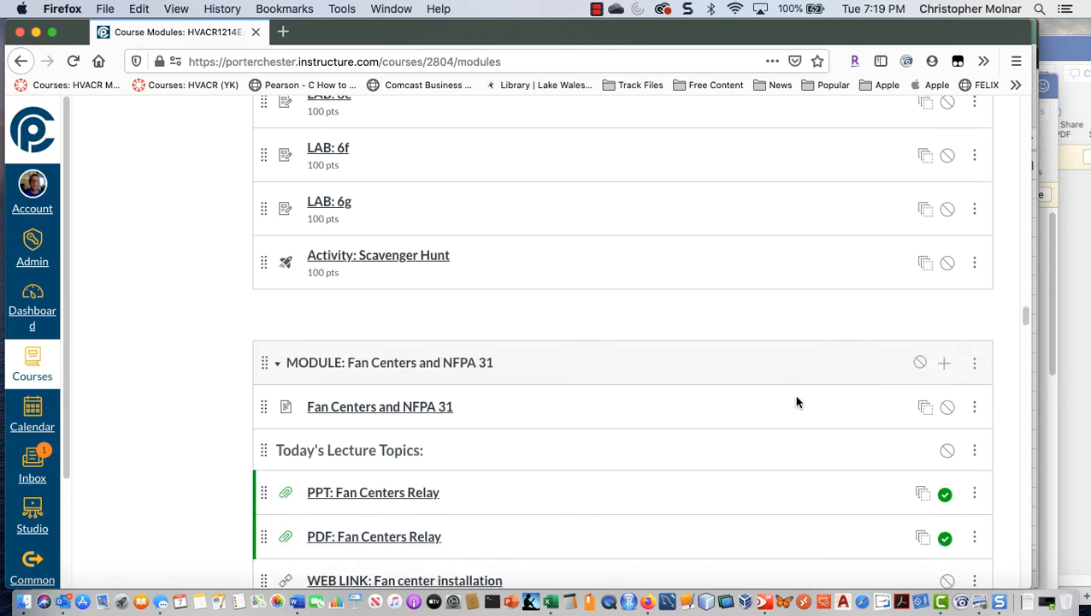
scroll(796, 402, "down", 10)
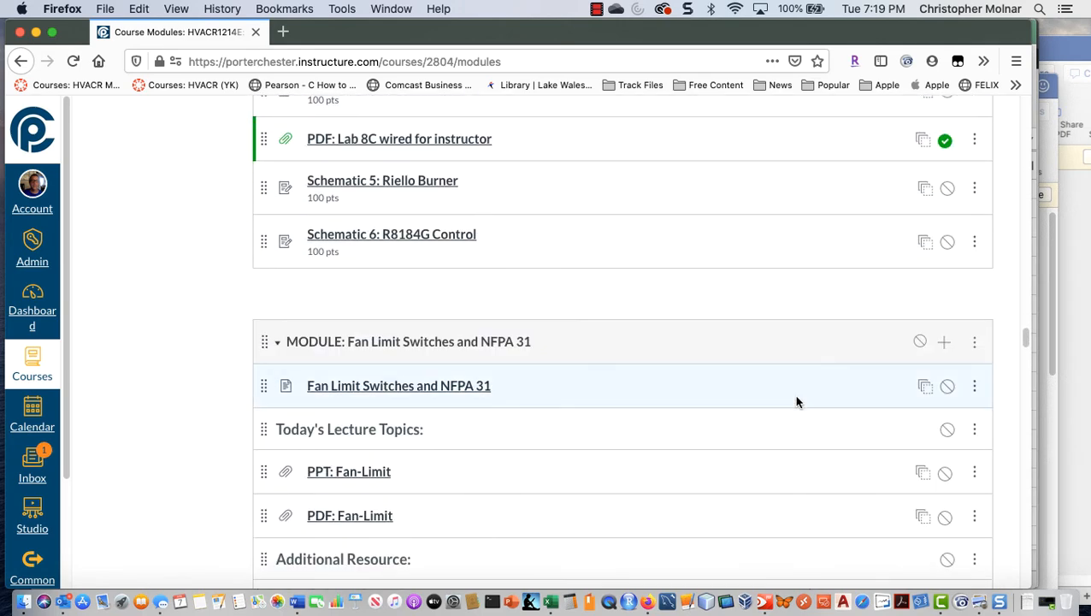
scroll(796, 402, "down", 10)
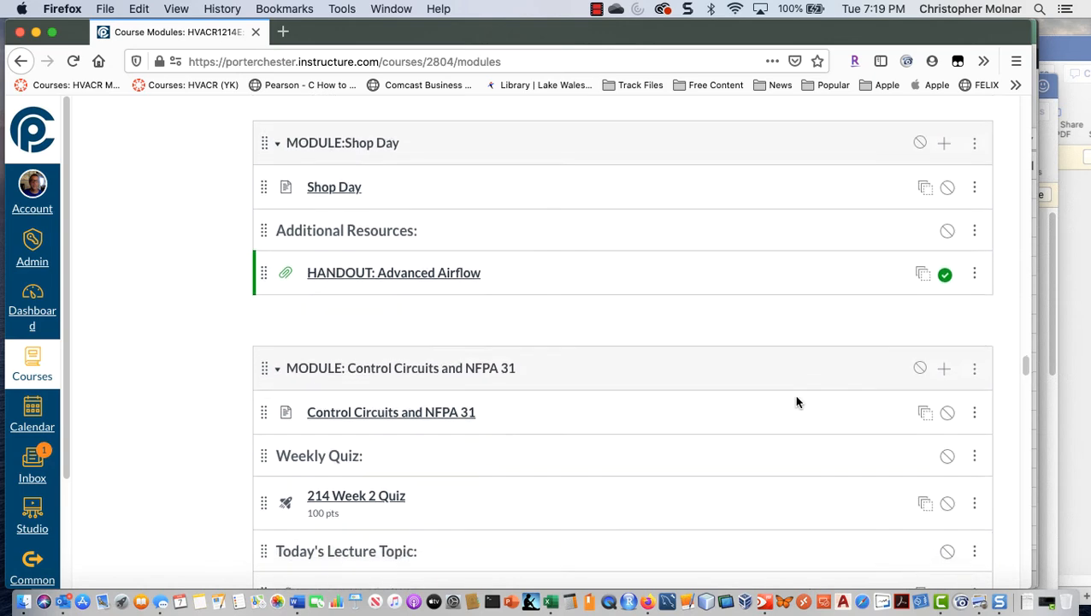
scroll(796, 402, "down", 8)
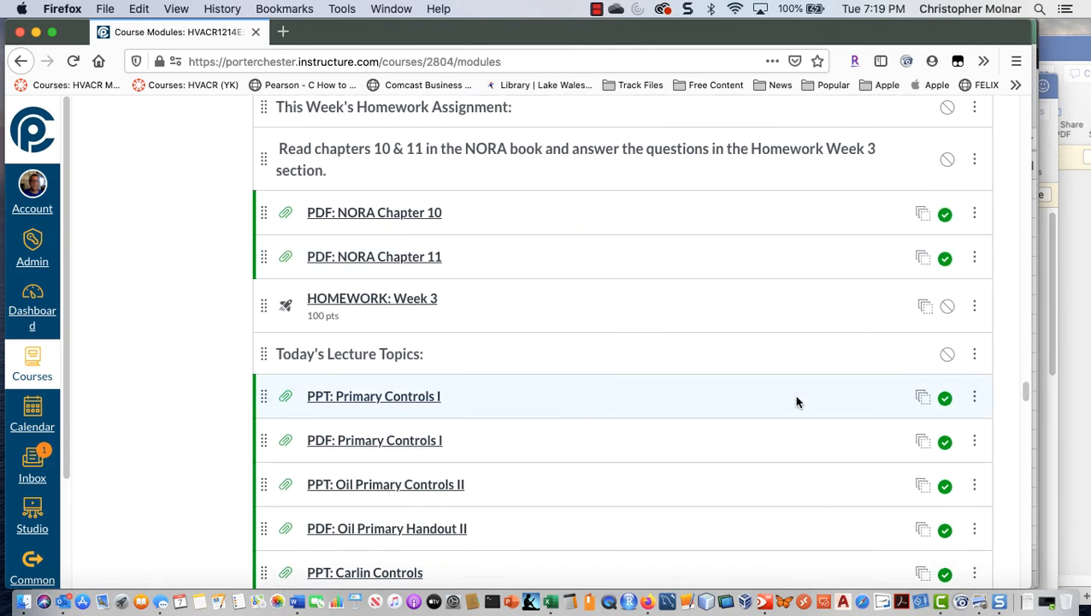
scroll(796, 402, "down", 15)
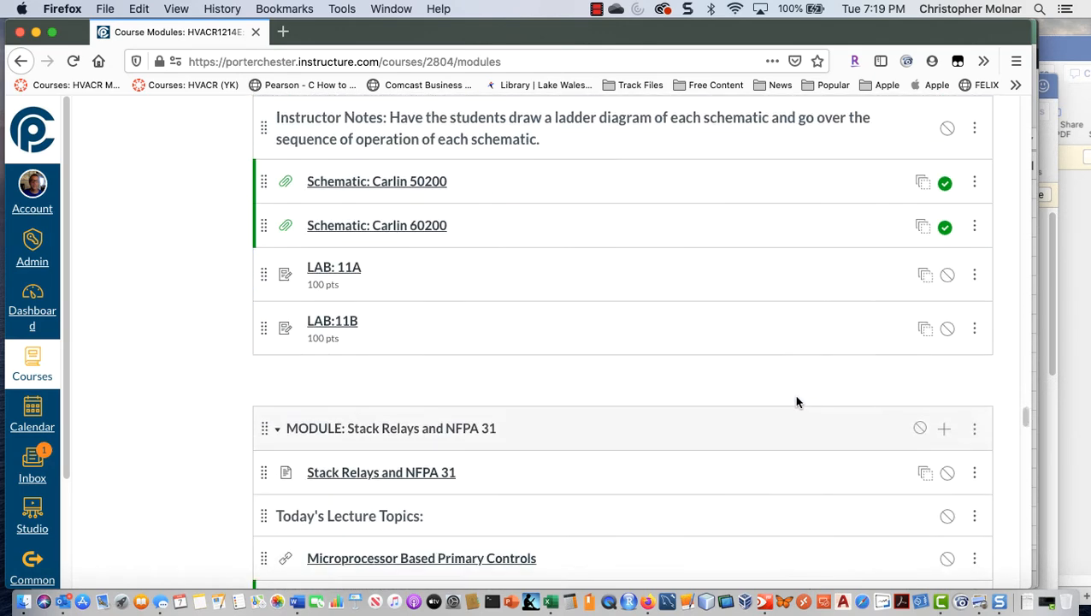
scroll(796, 402, "down", 12)
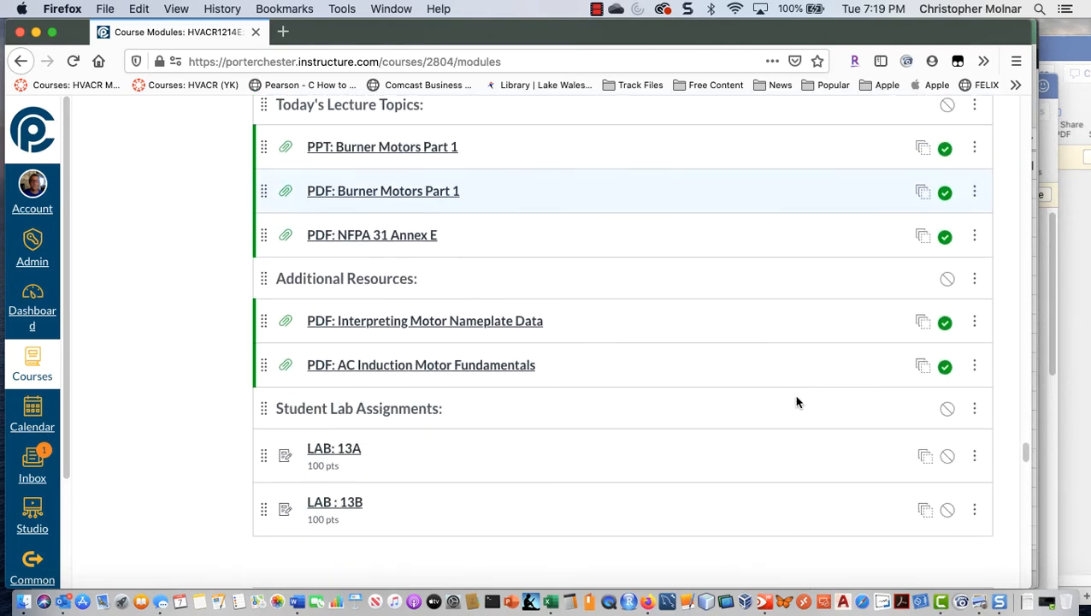
scroll(798, 403, "down", 9)
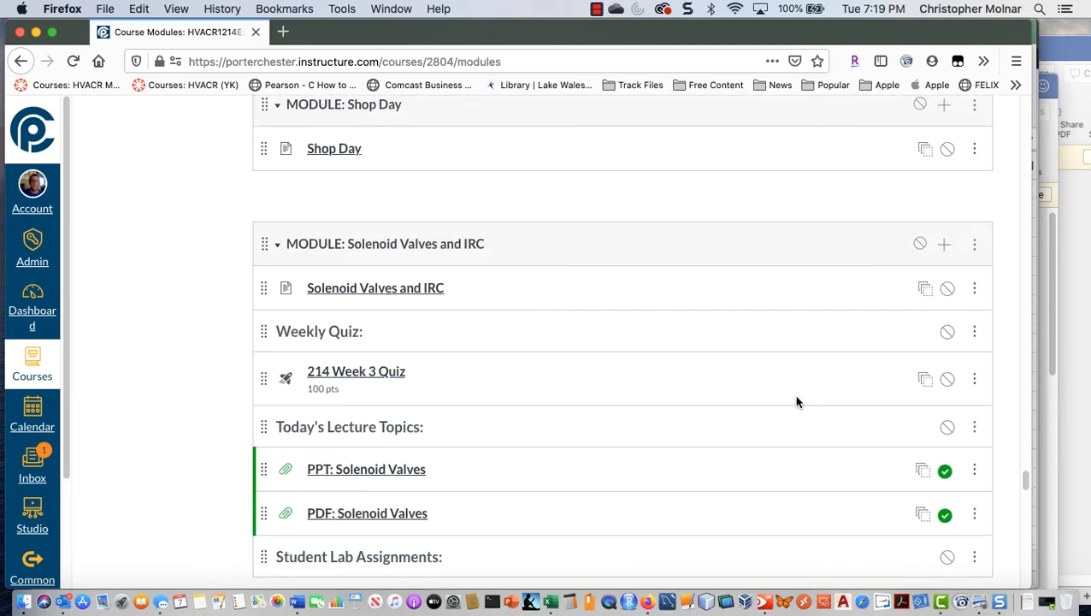
scroll(798, 402, "down", 10)
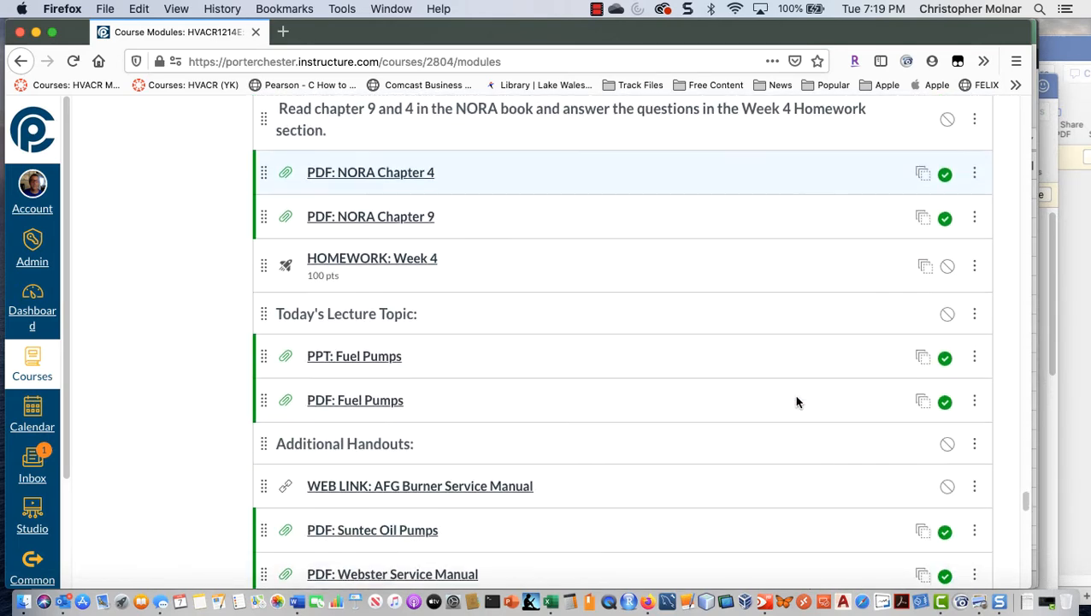
scroll(796, 402, "down", 12)
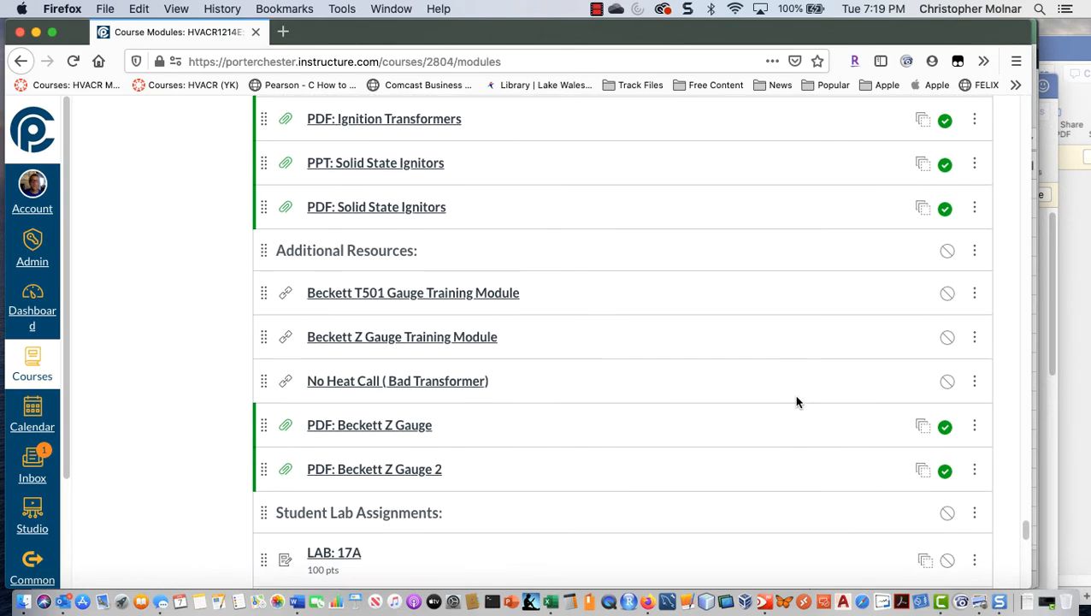
scroll(796, 402, "down", 7)
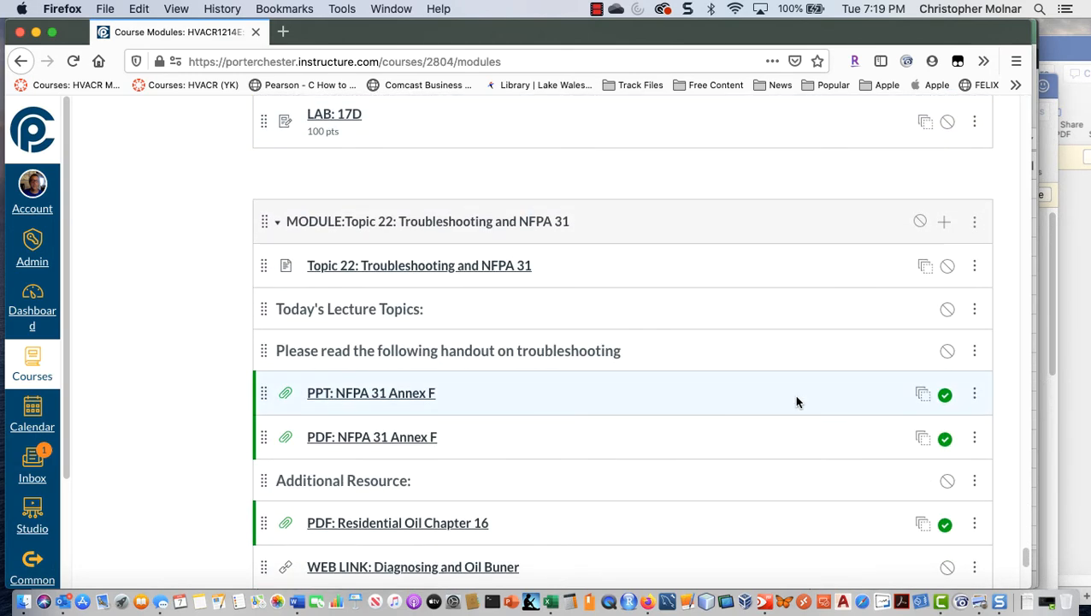
scroll(796, 402, "down", 5)
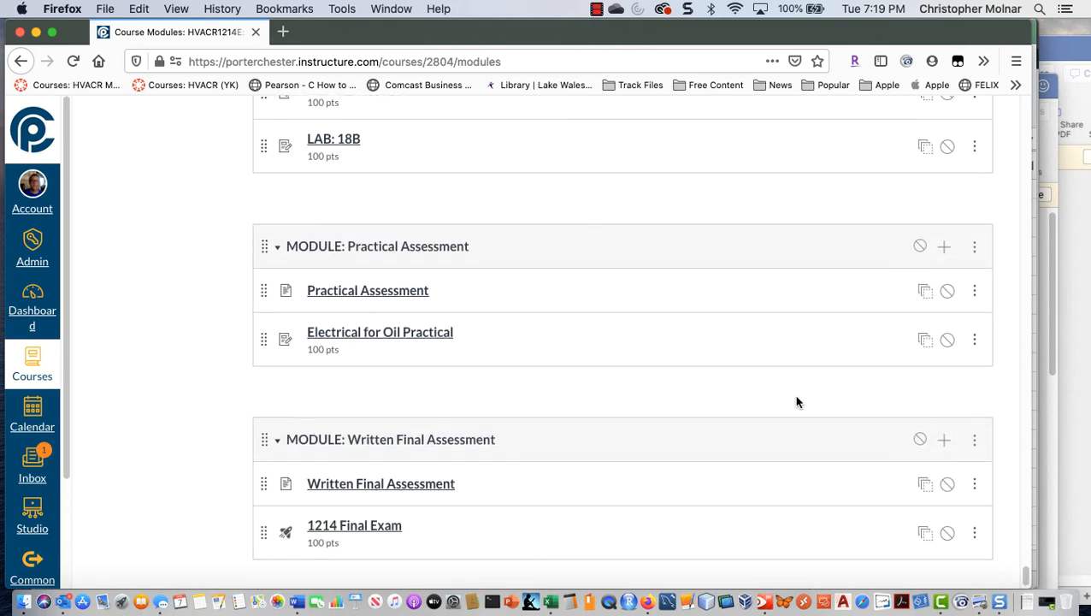
scroll(807, 393, "up", 7)
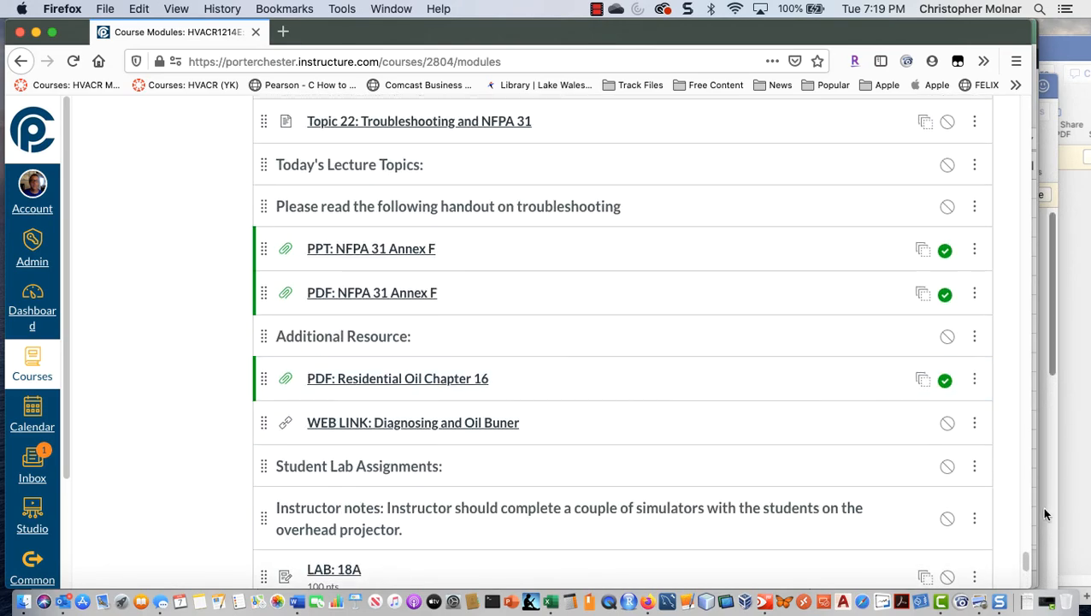
left_click_drag(1026, 568, 1054, 96)
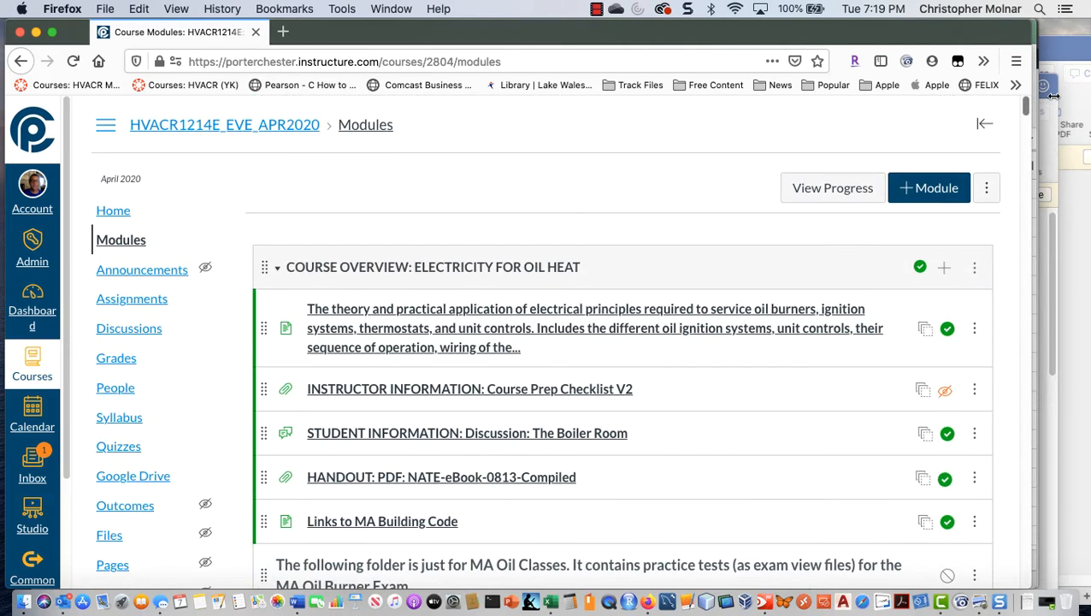
Step: Open the course quizzes and check the publish status of each quiz, from "214 Week 1 Quiz" to "Question: Have you read the syllabus?"
left_click(131, 447)
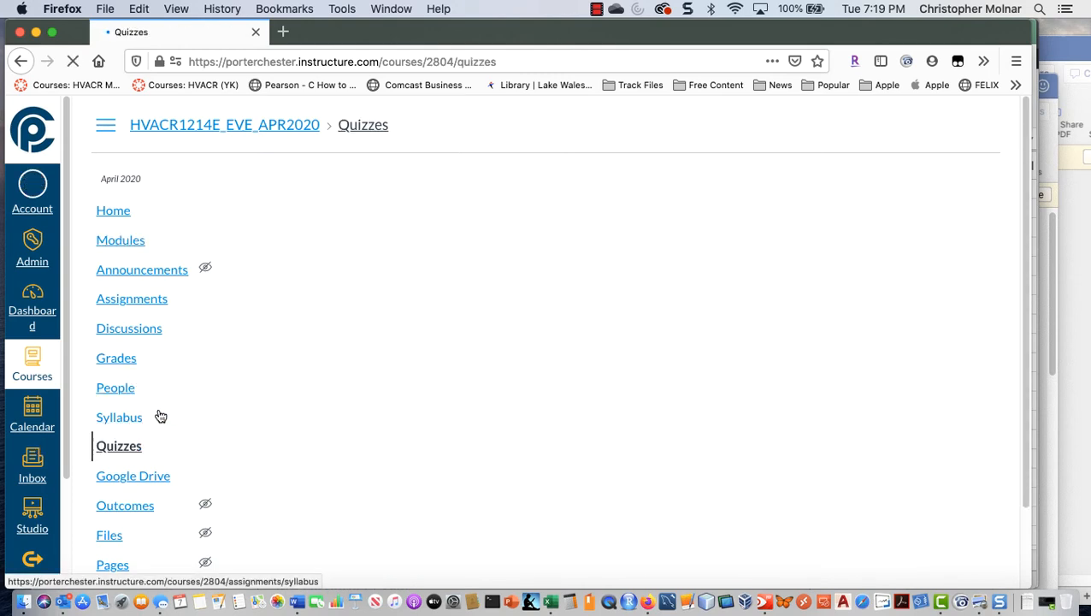
scroll(636, 382, "down", 6)
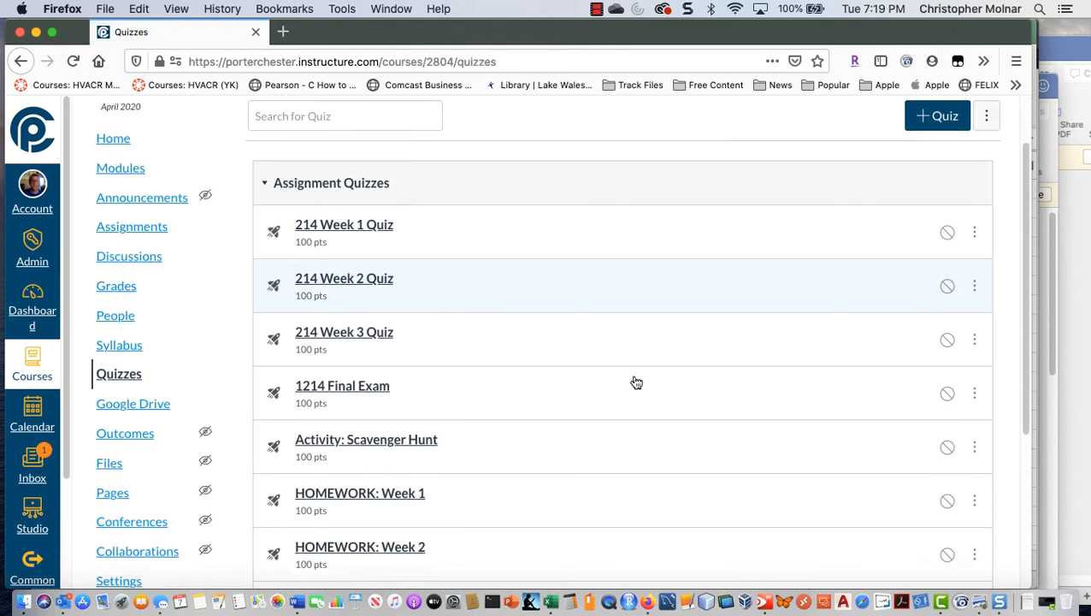
scroll(804, 331, "up", 5)
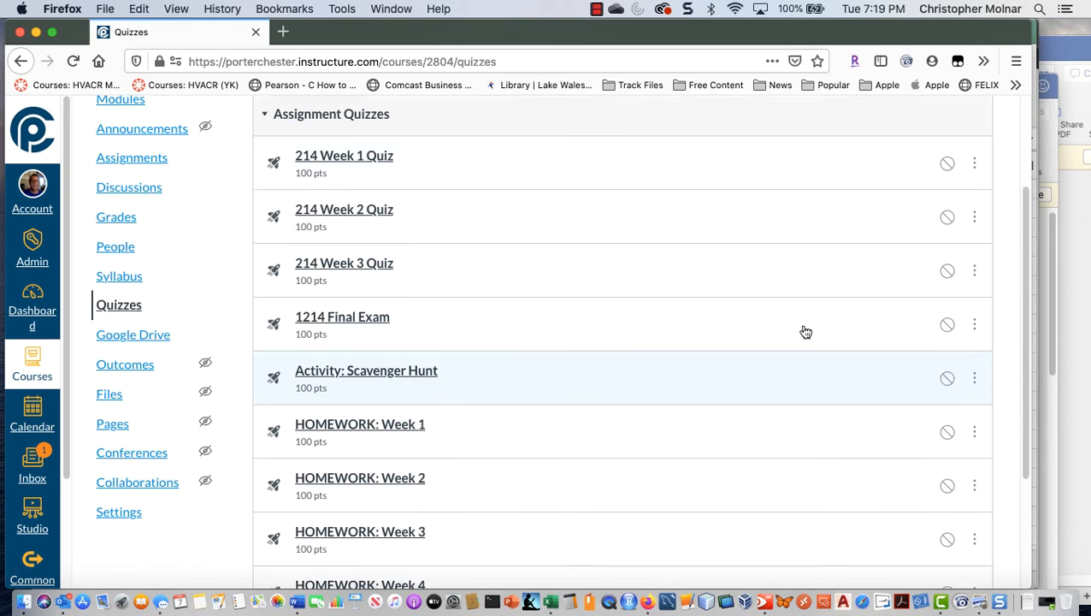
scroll(859, 502, "down", 3)
scroll(862, 496, "down", 1)
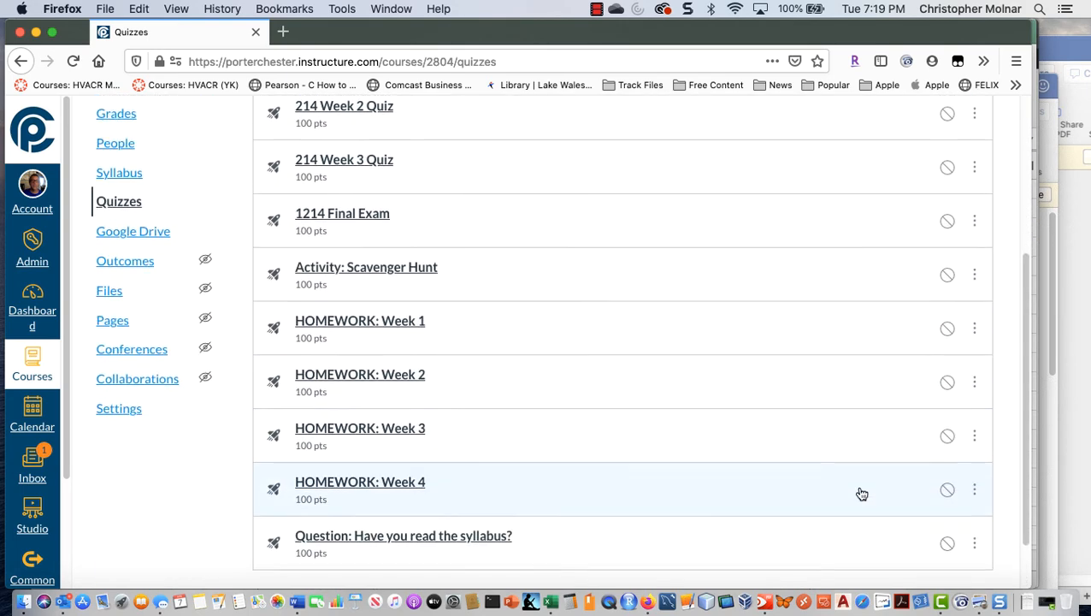
scroll(861, 494, "up", 5)
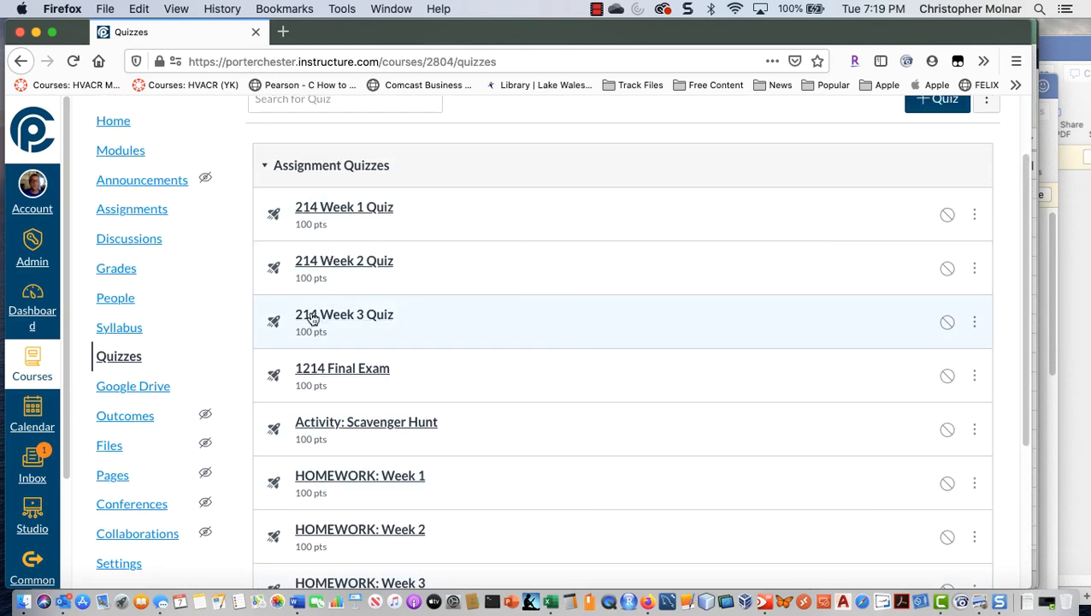
scroll(300, 419, "down", 4)
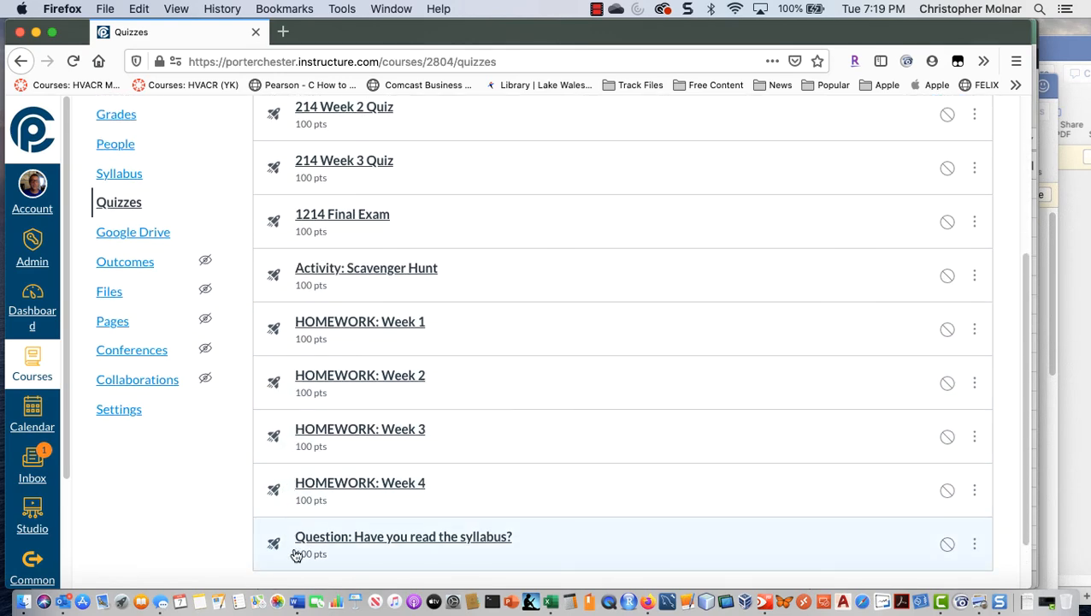
scroll(542, 441, "up", 5)
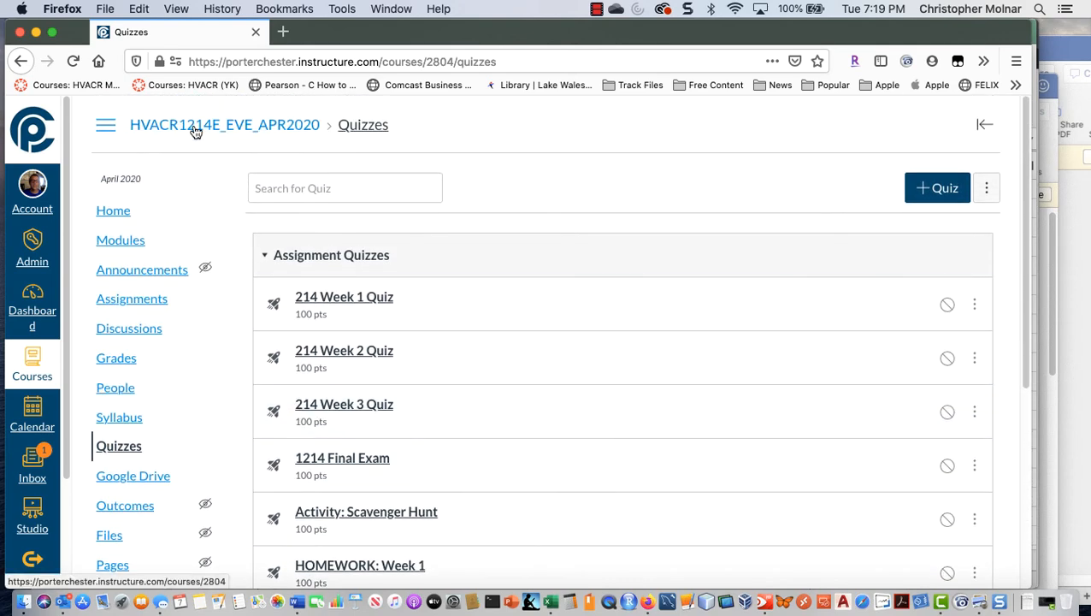
Step: Return to the HVACR1214E_EVE_APR2020 course home page and collapse the "COURSE OVERVIEW: ELECTRICITY FOR OIL HEAT" module
left_click(195, 128)
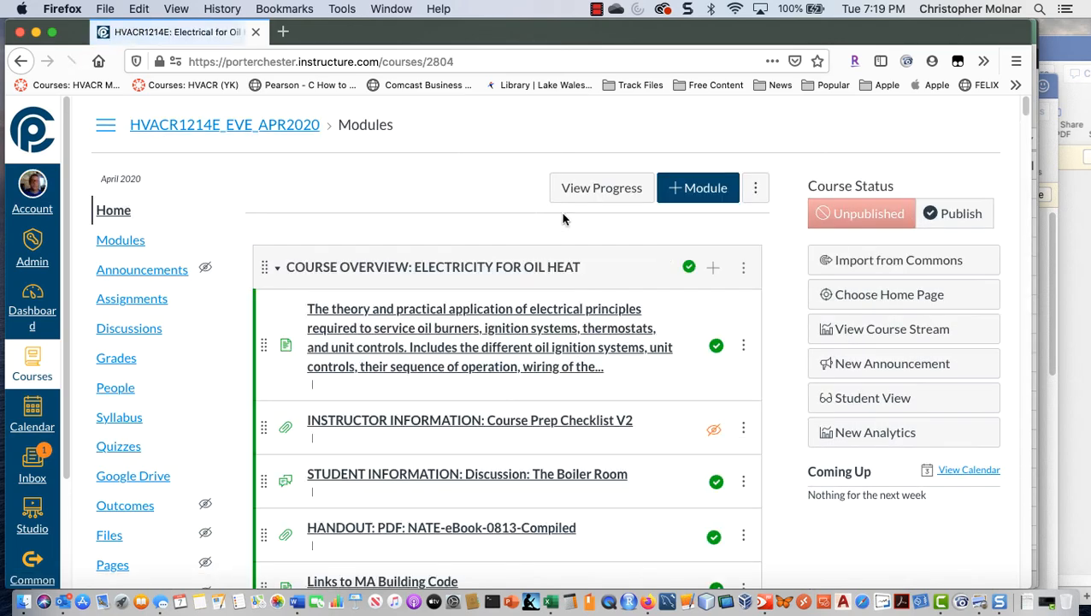
left_click(276, 270)
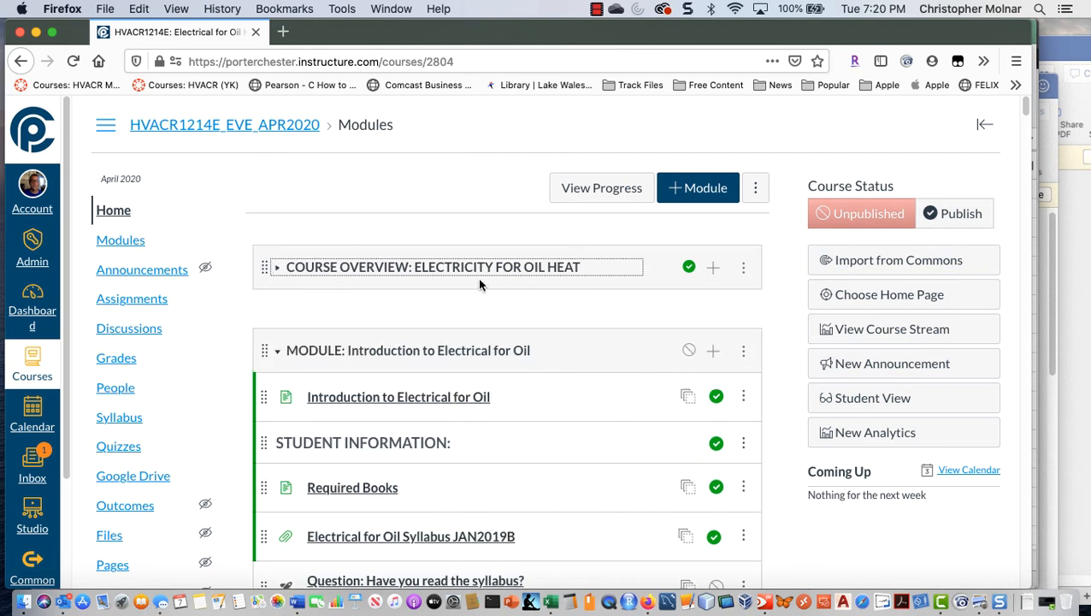
Step: Lock "MODULE: Introduction to Electrical for Oil" until Apr 19, 2020 7:00 pm and update the module
left_click(743, 352)
scroll(743, 358, "down", 1)
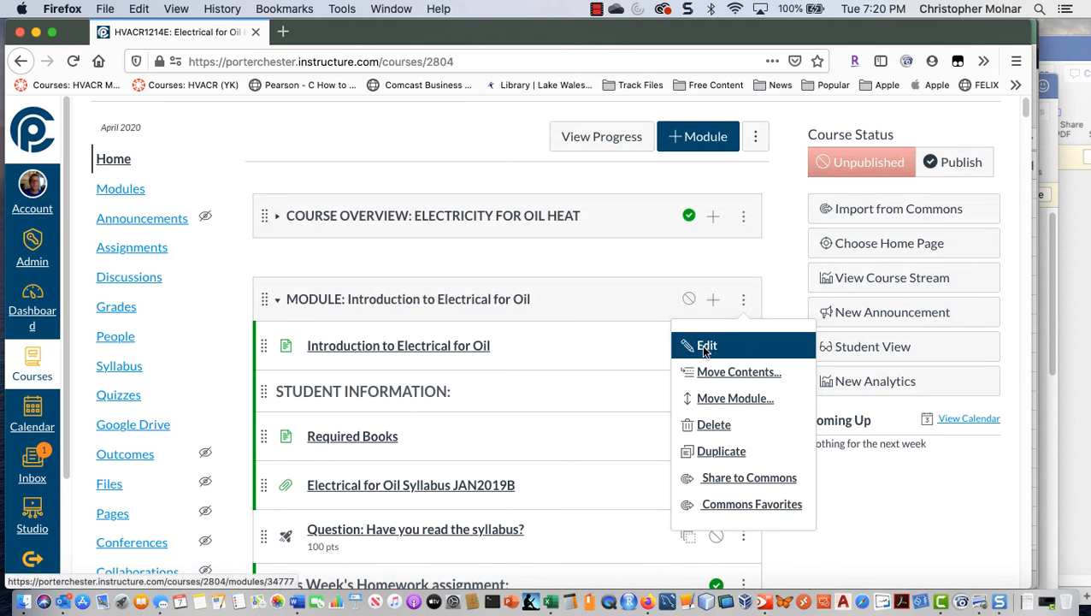
left_click(706, 346)
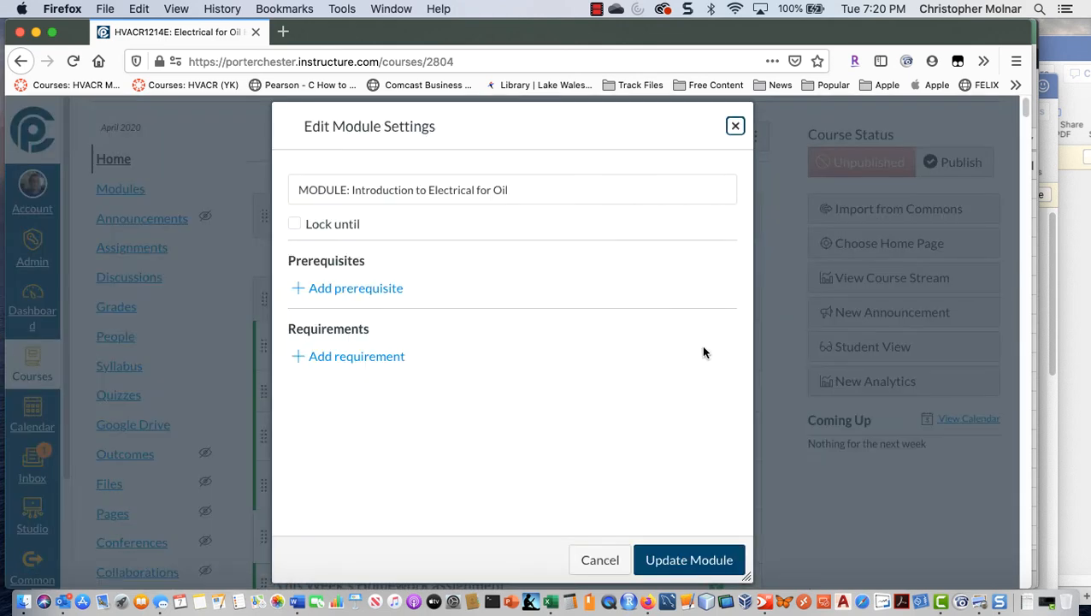
left_click(294, 223)
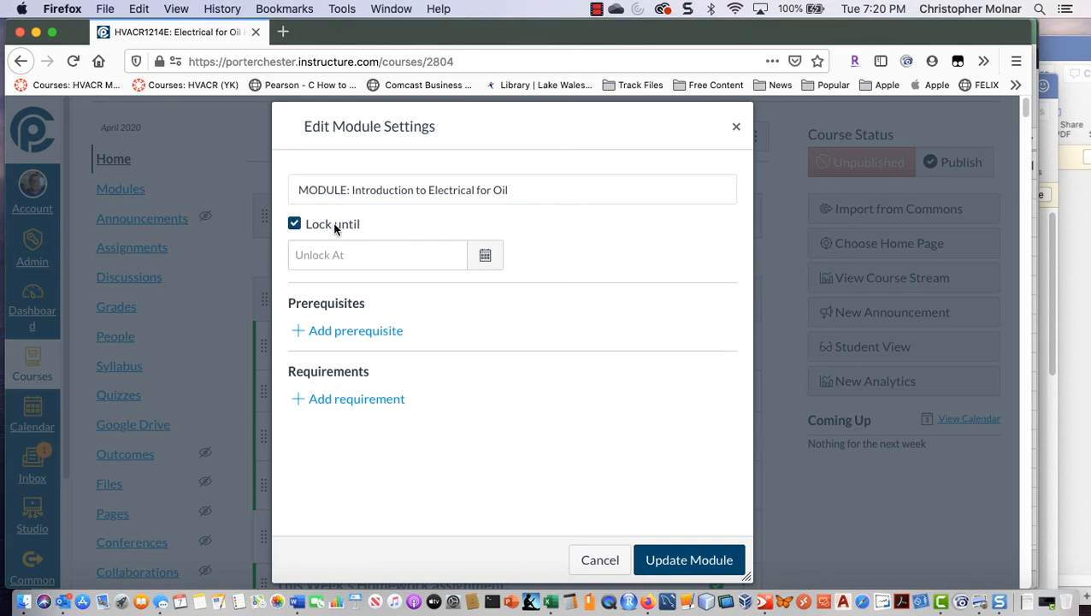
left_click(500, 264)
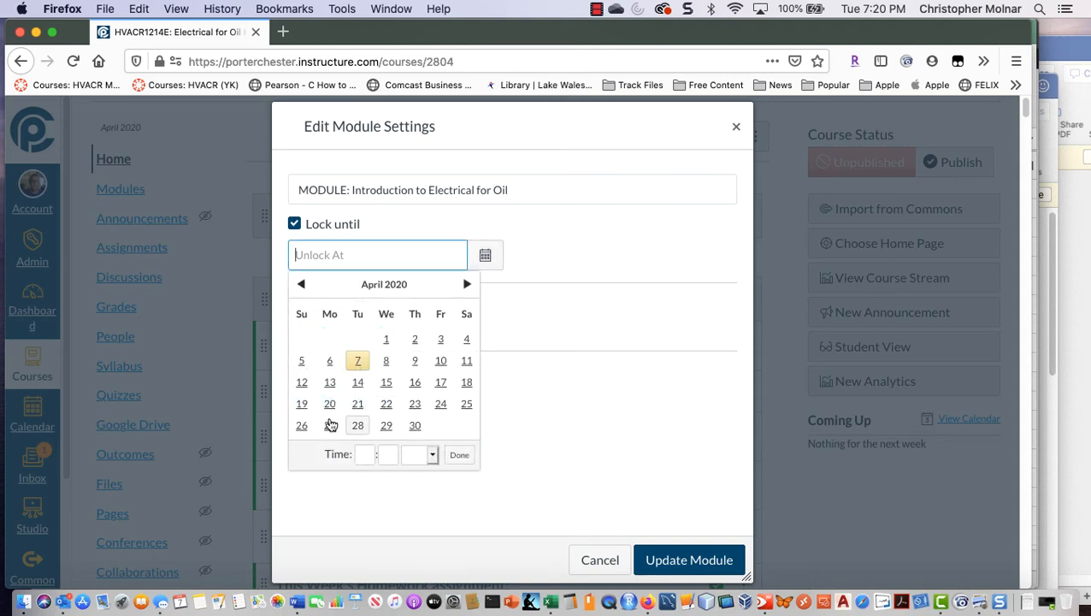
left_click(302, 404)
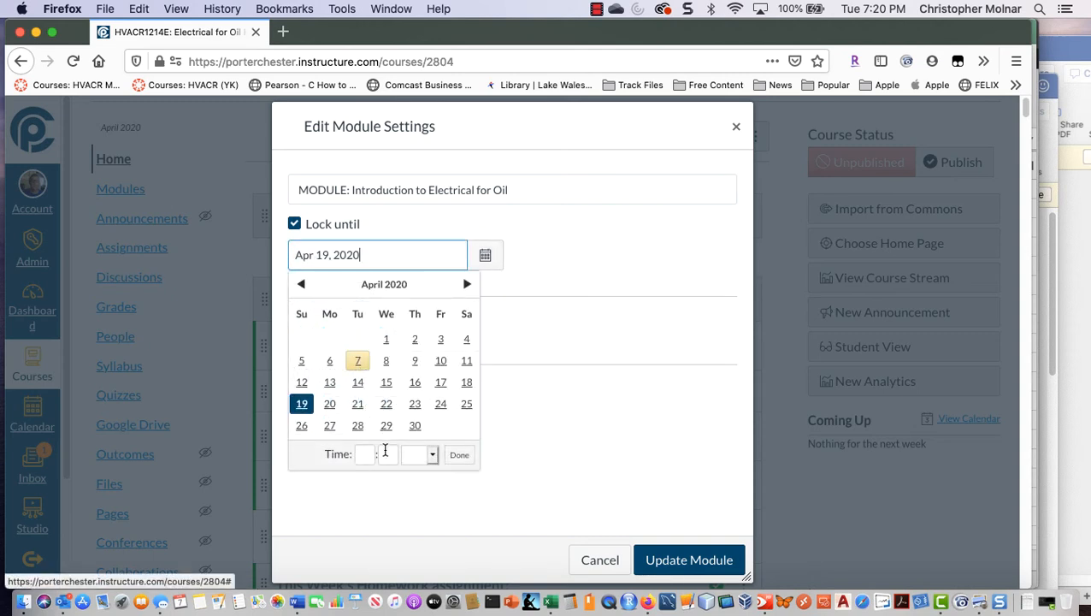
left_click(359, 454)
type("7")
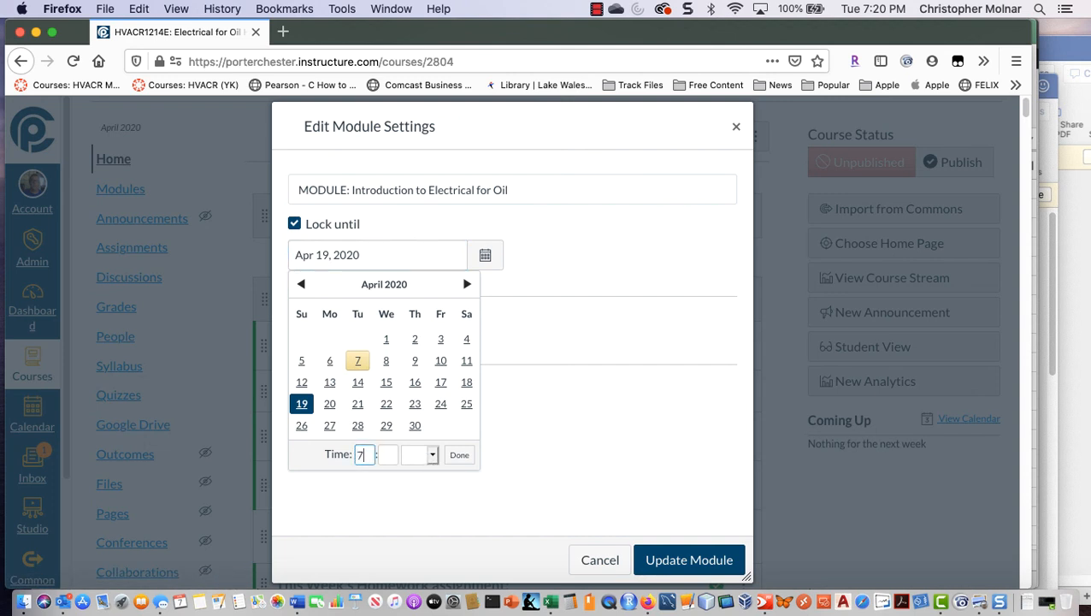
key("Tab")
type("00")
key("Tab")
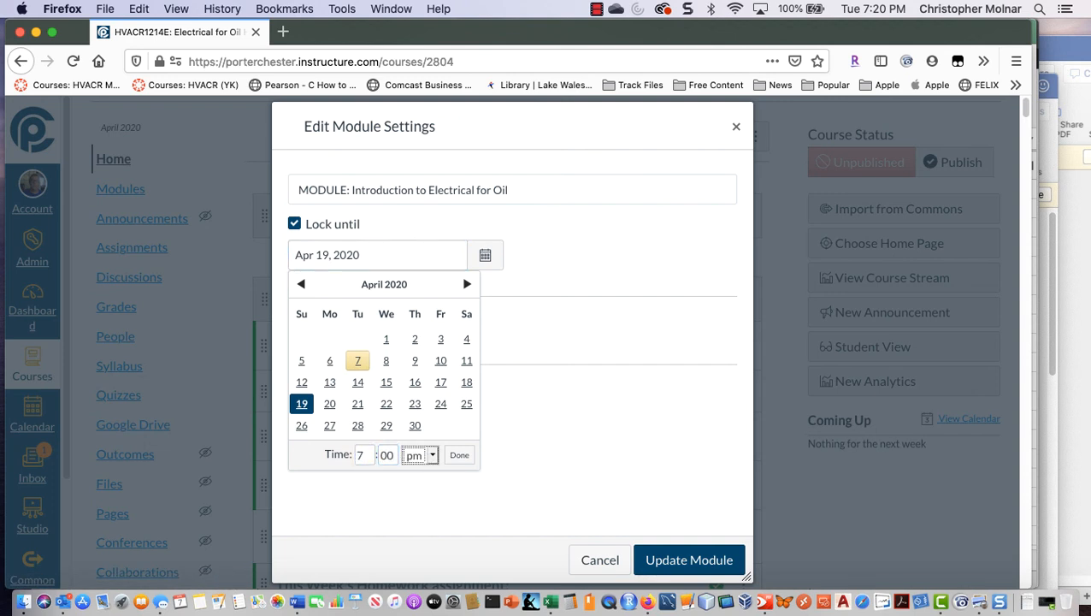
left_click(459, 462)
left_click(460, 460)
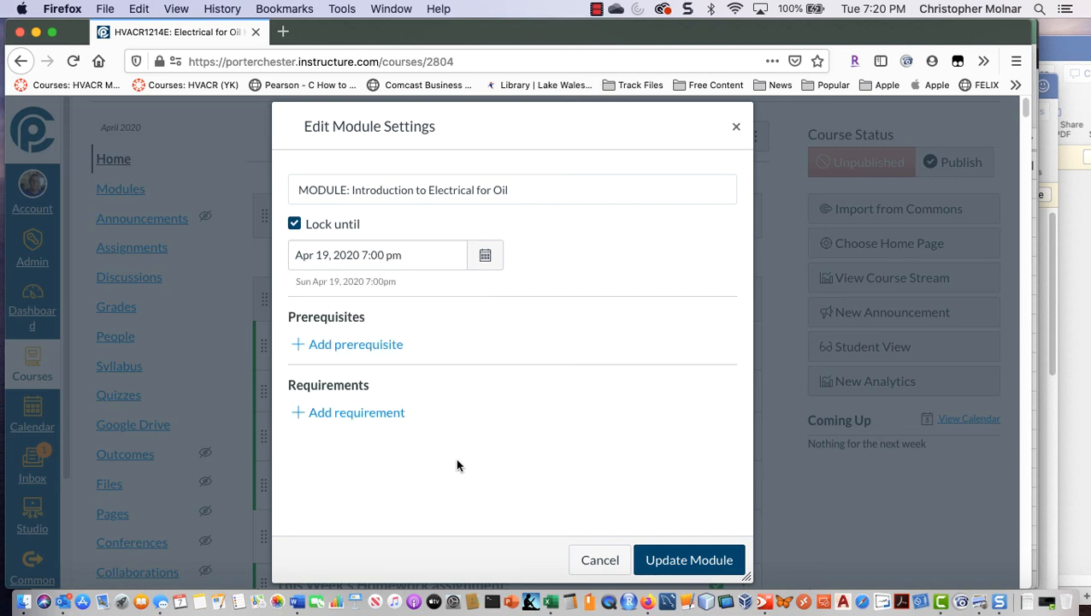
left_click(689, 559)
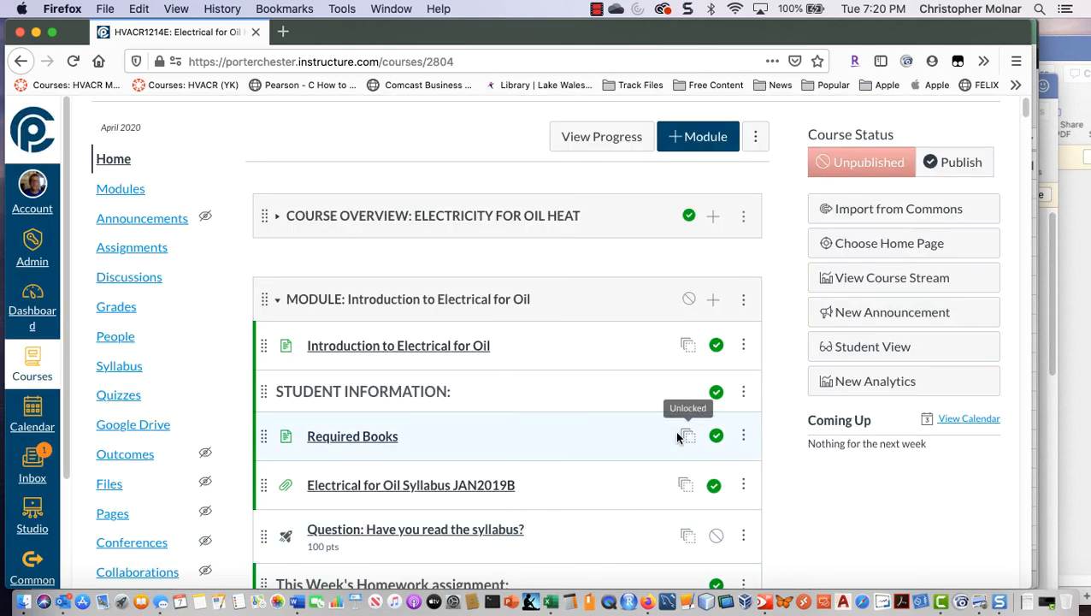
Step: Publish "MODULE: Introduction to Electrical for Oil"
scroll(682, 435, "down", 2)
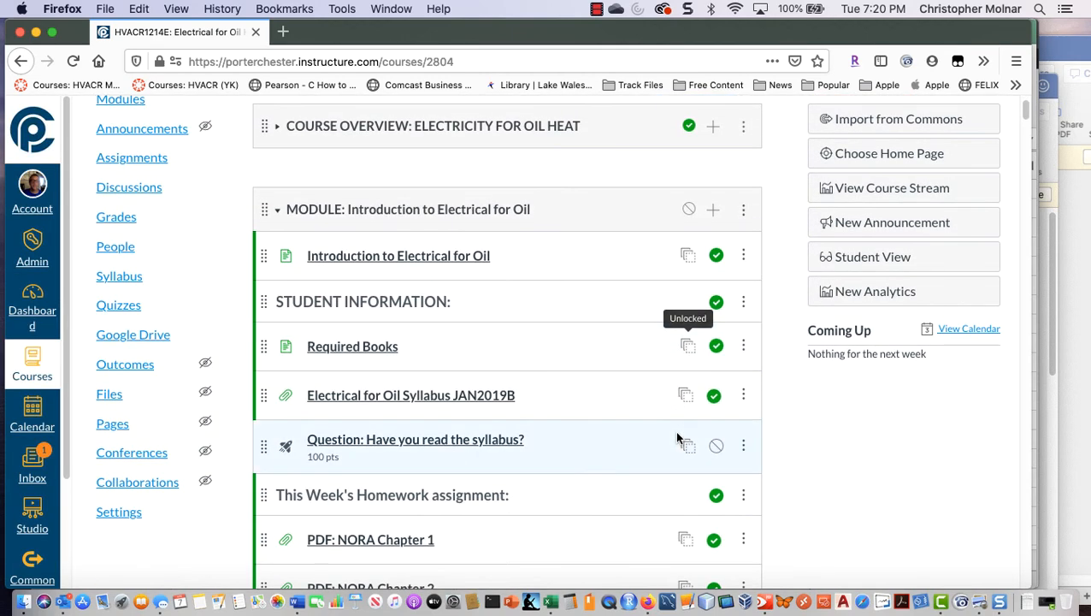
left_click(687, 211)
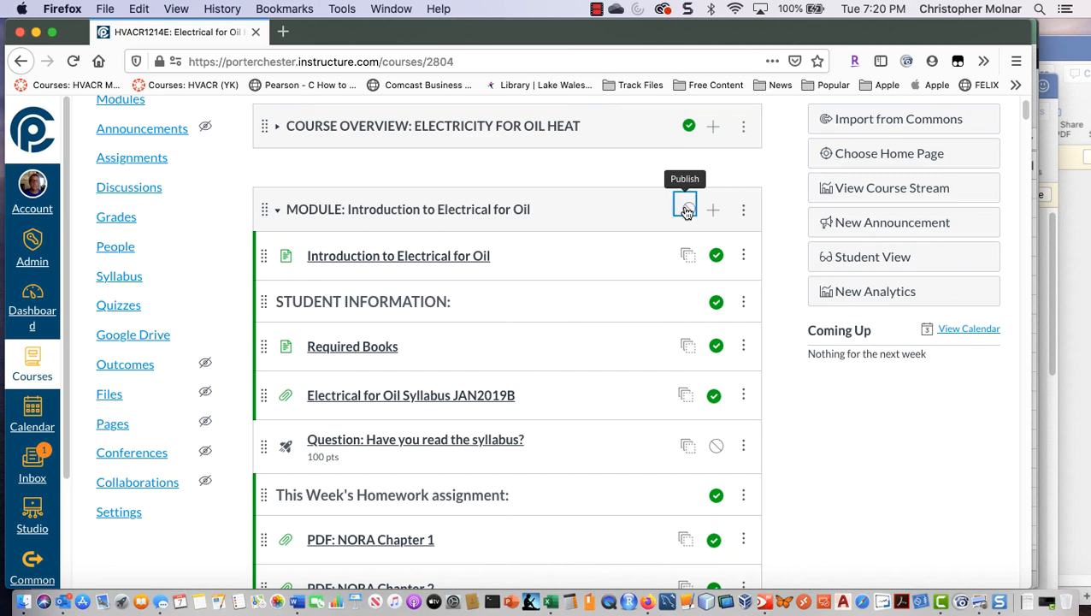
scroll(676, 342, "down", 2)
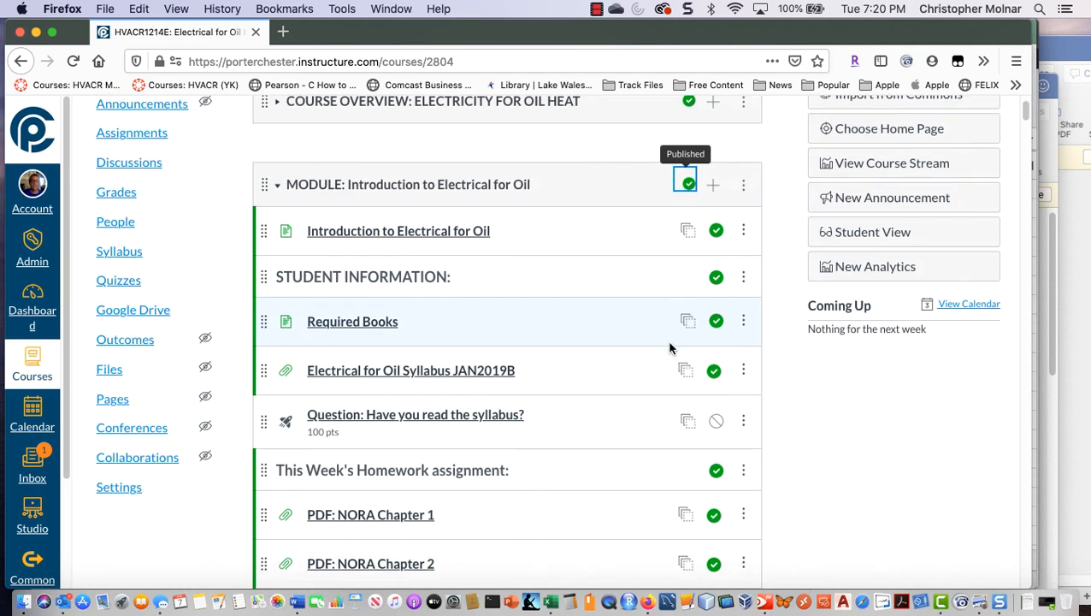
Step: Check the publish status of each item in the Introduction to Electrical for Oil module and the unlock date shown at its end
scroll(685, 406, "down", 2)
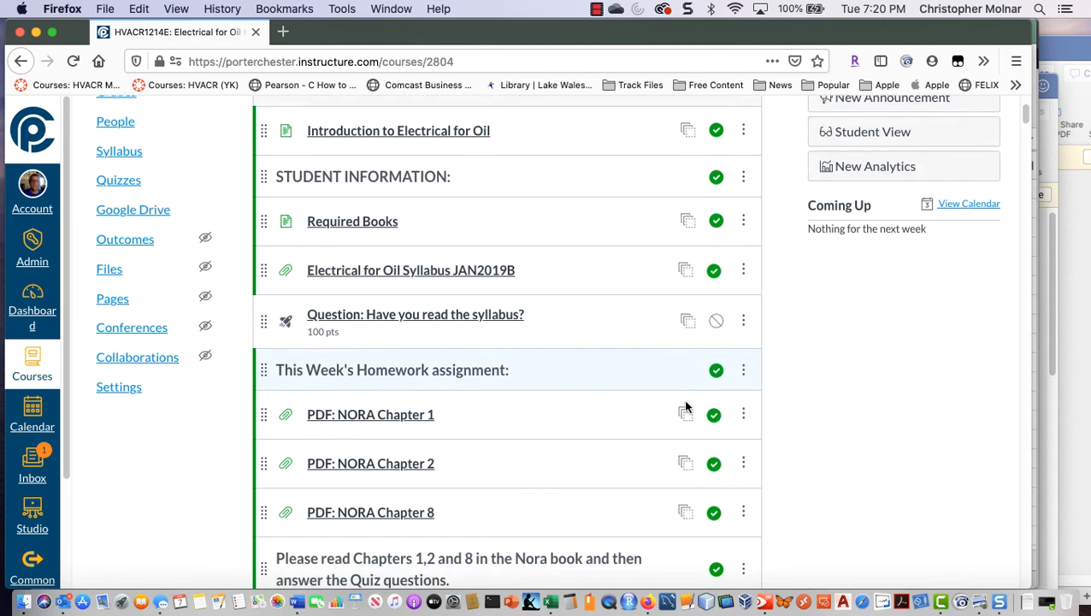
scroll(685, 406, "down", 2)
scroll(685, 406, "down", 4)
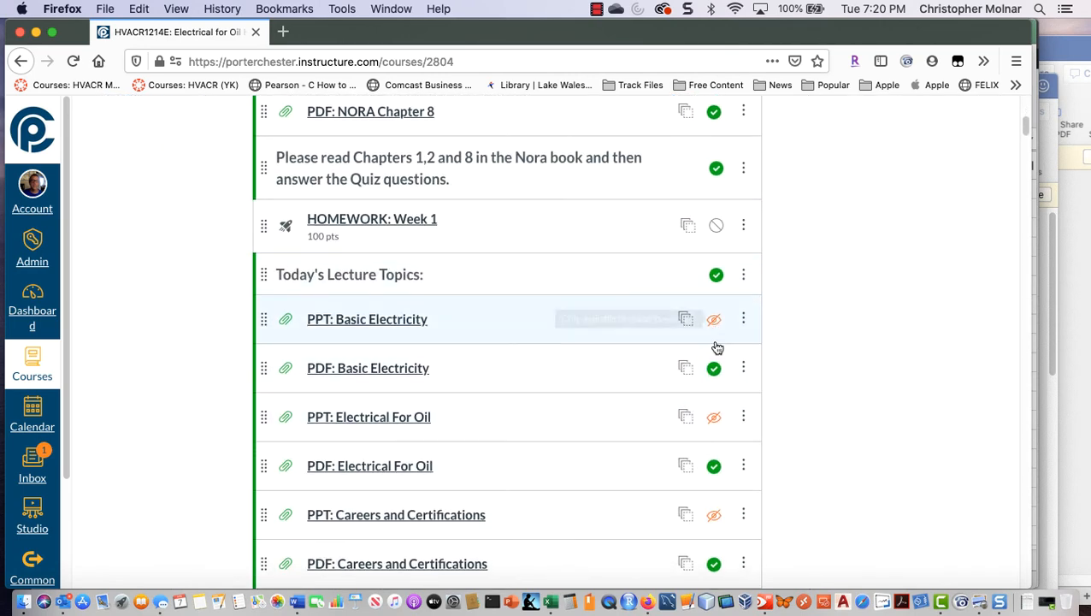
scroll(716, 492, "down", 2)
scroll(716, 484, "down", 5)
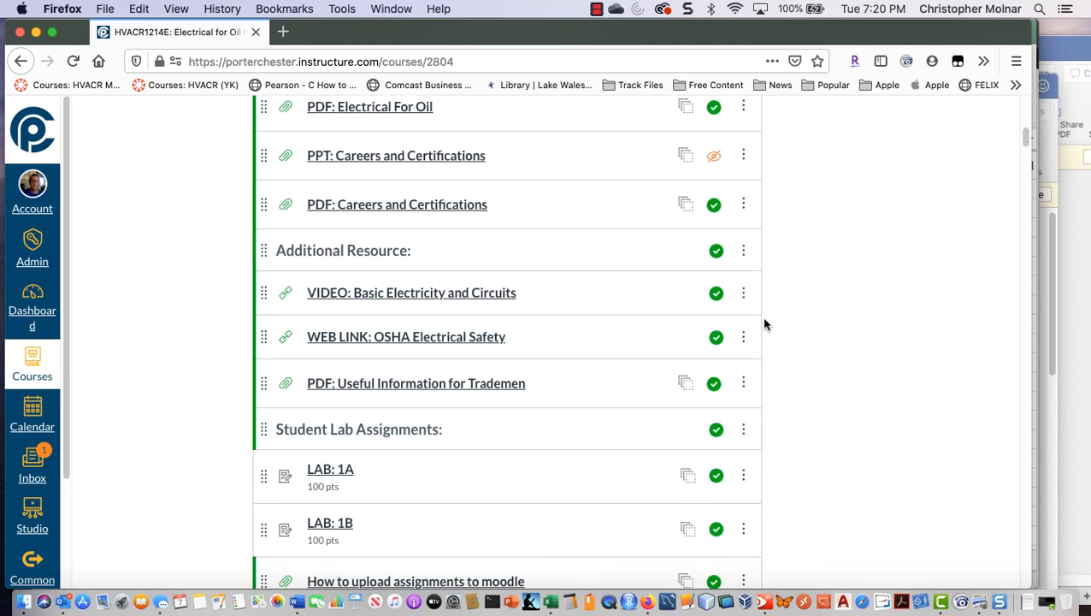
scroll(762, 443, "down", 2)
scroll(764, 440, "up", 1)
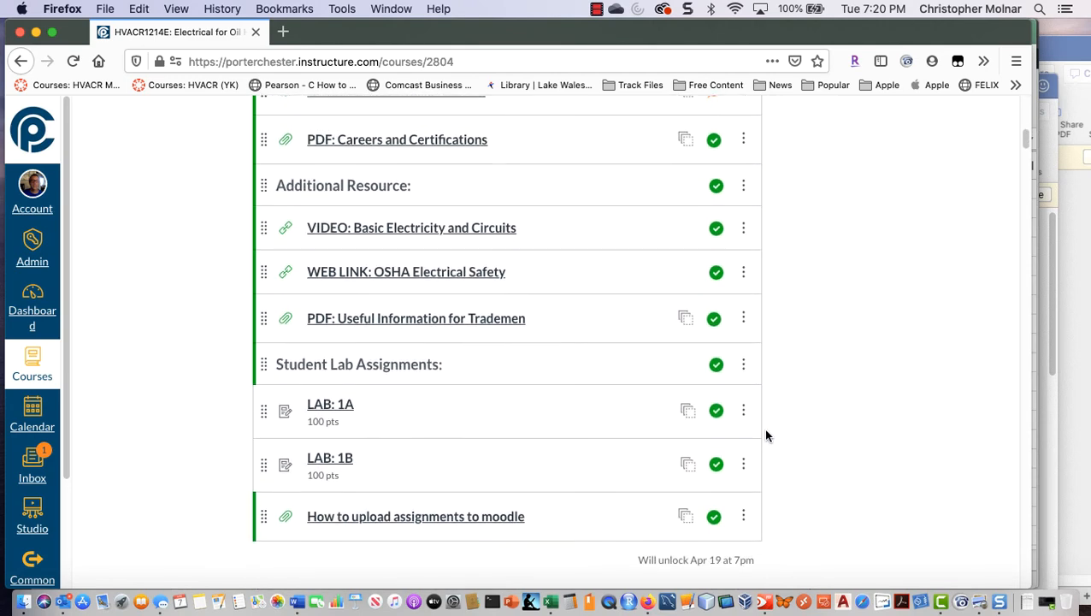
scroll(764, 434, "down", 2)
left_click_drag(756, 496, 568, 506)
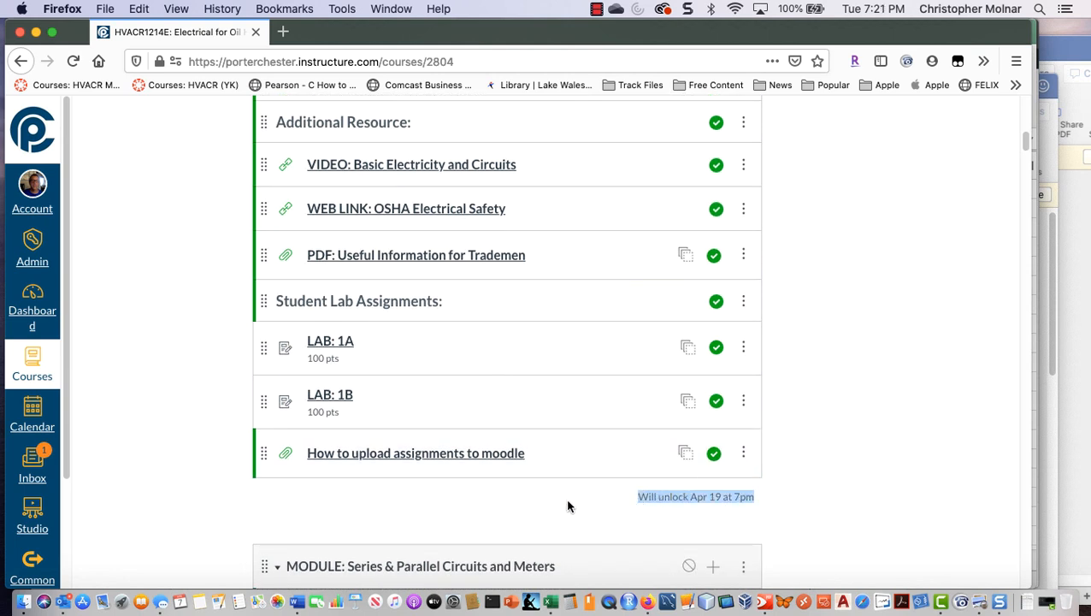
left_click(702, 500)
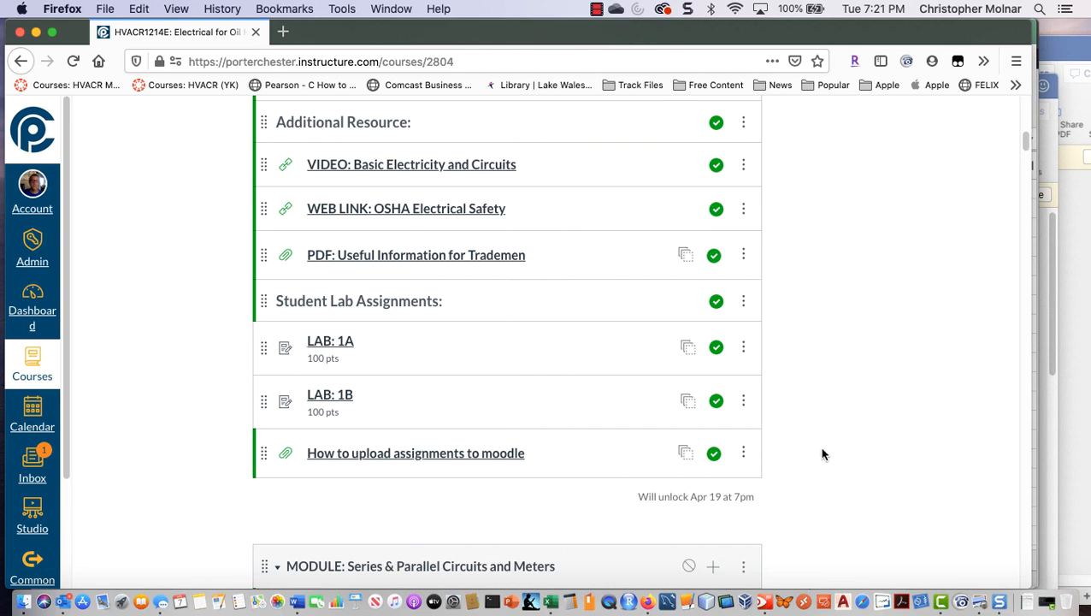
scroll(808, 467, "up", 2)
scroll(806, 464, "down", 5)
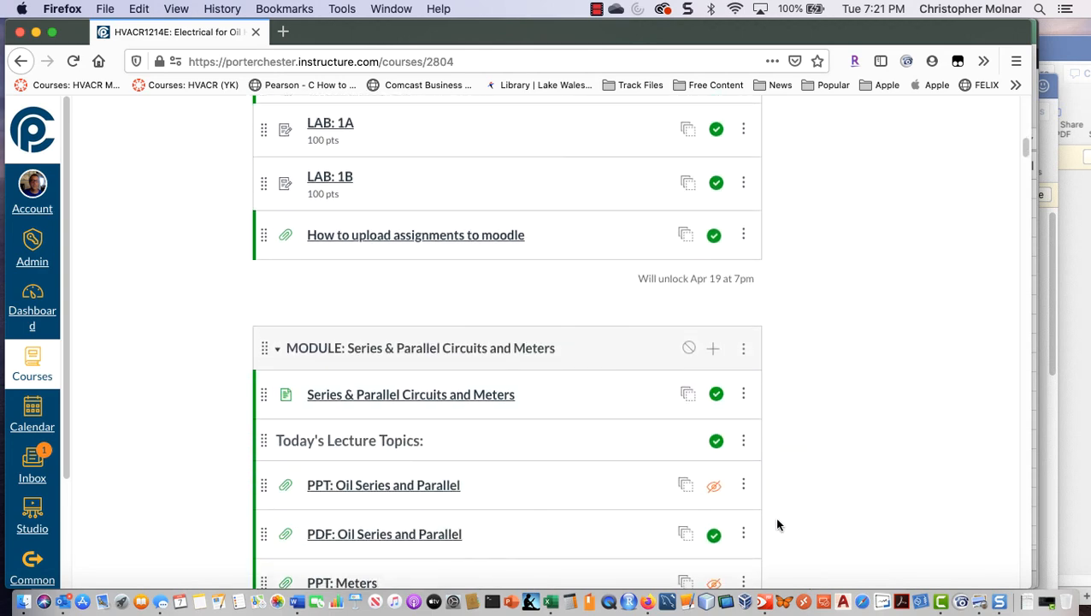
scroll(789, 572, "down", 1)
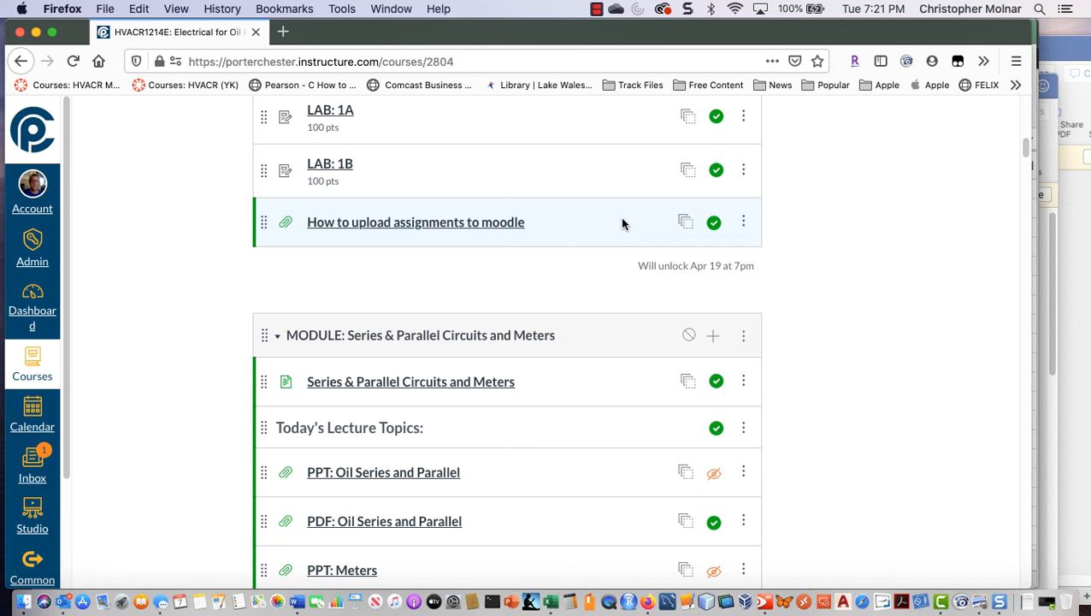
scroll(621, 223, "down", 2)
scroll(621, 223, "up", 5)
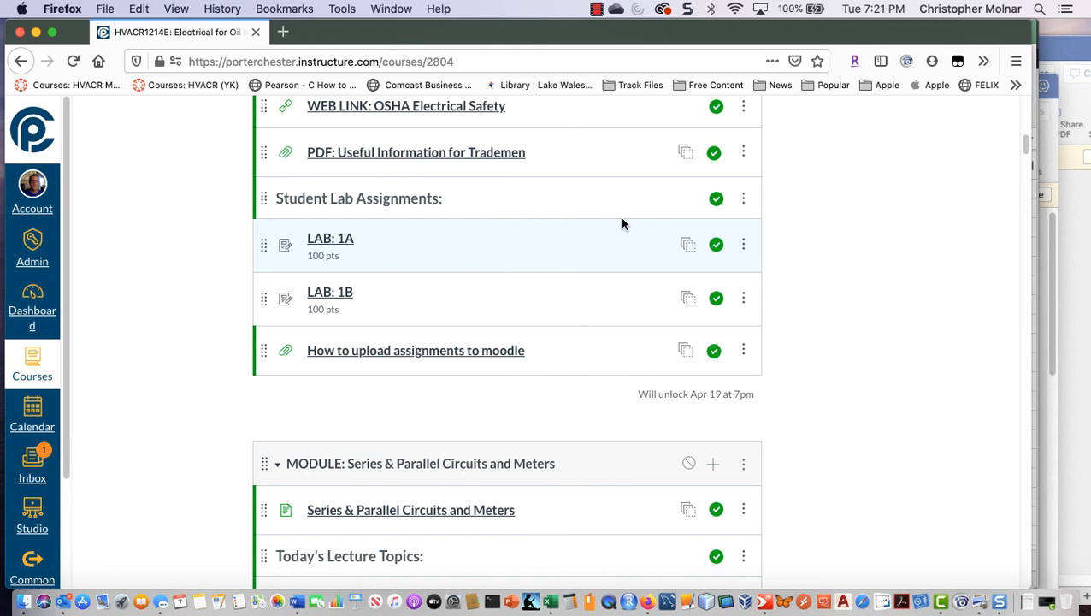
scroll(633, 214, "up", 15)
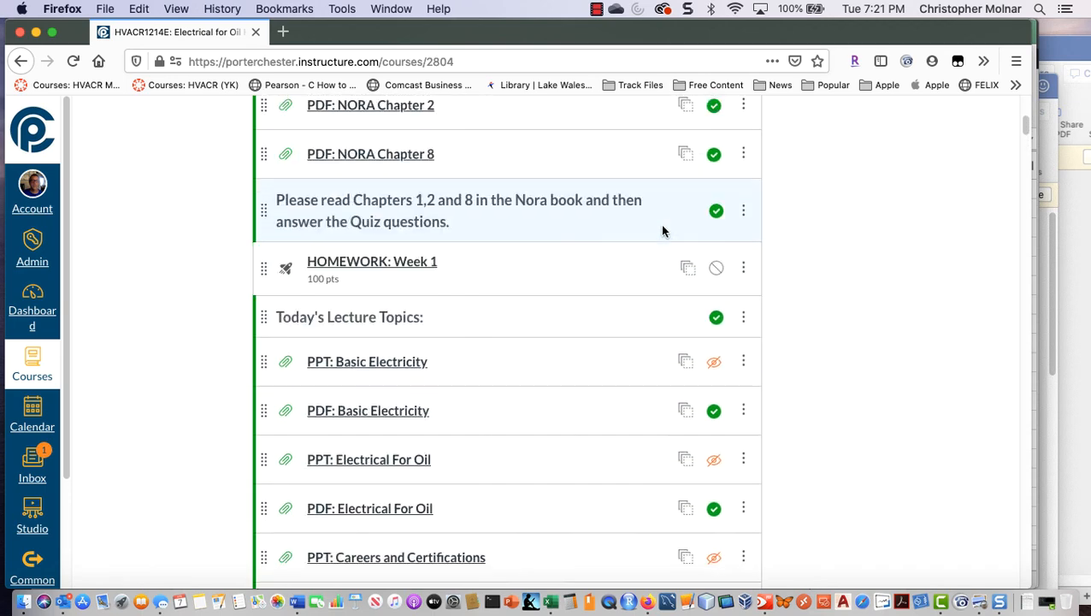
scroll(665, 224, "up", 10)
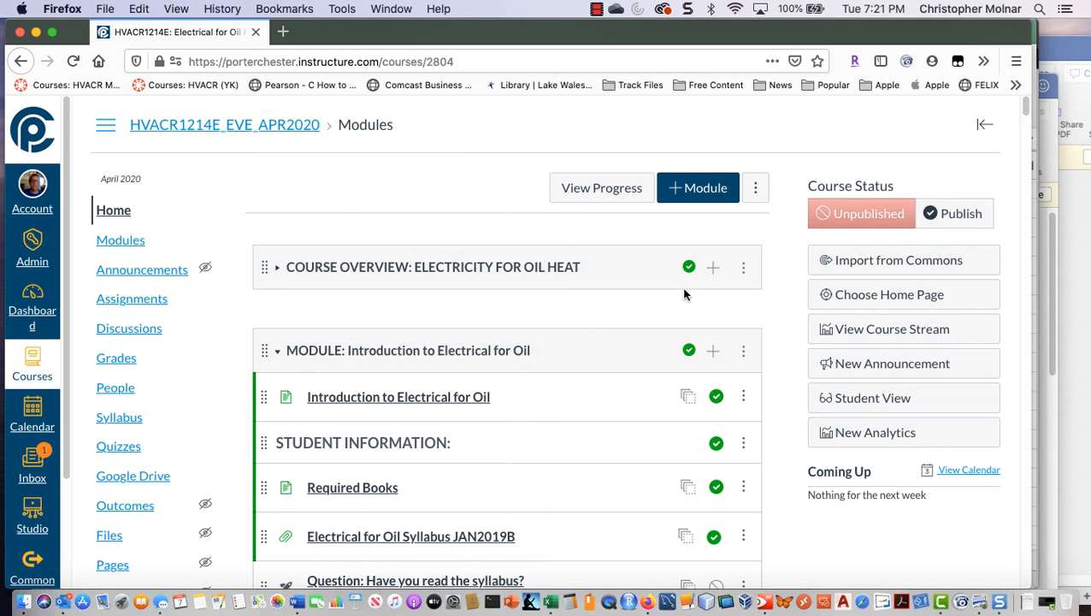
Step: Check in Student View how the Introduction to Electrical for Oil module appears to students, and leave Student View
scroll(880, 427, "down", 1)
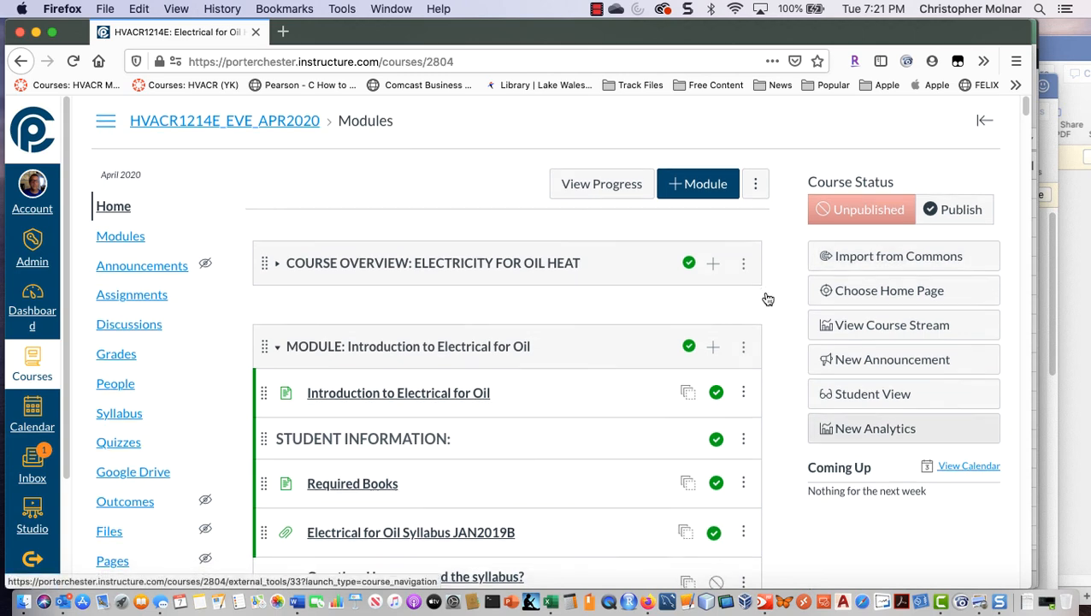
left_click(881, 388)
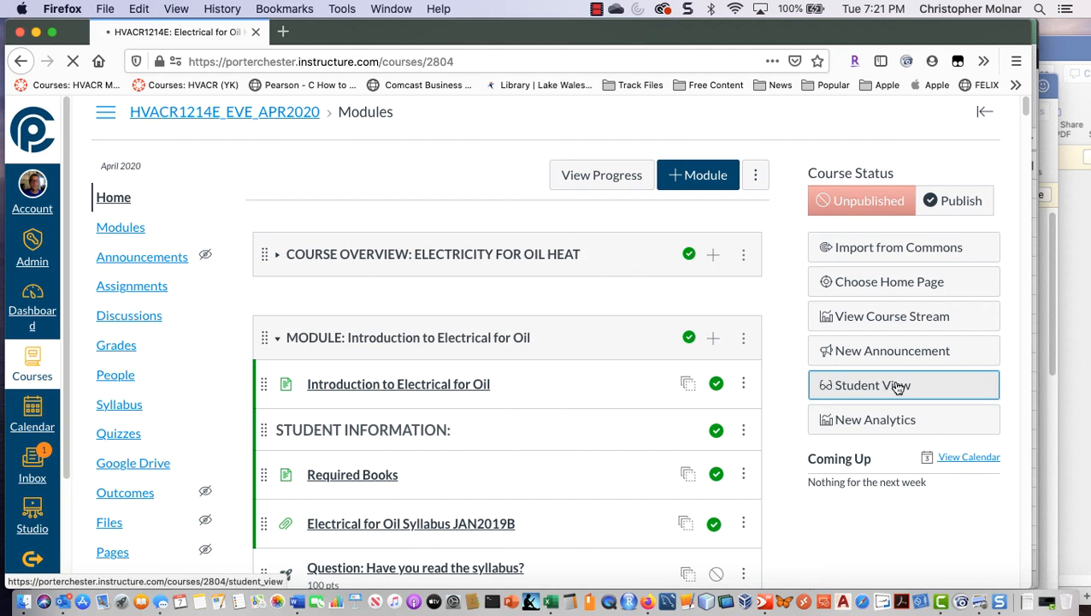
scroll(841, 398, "down", 3)
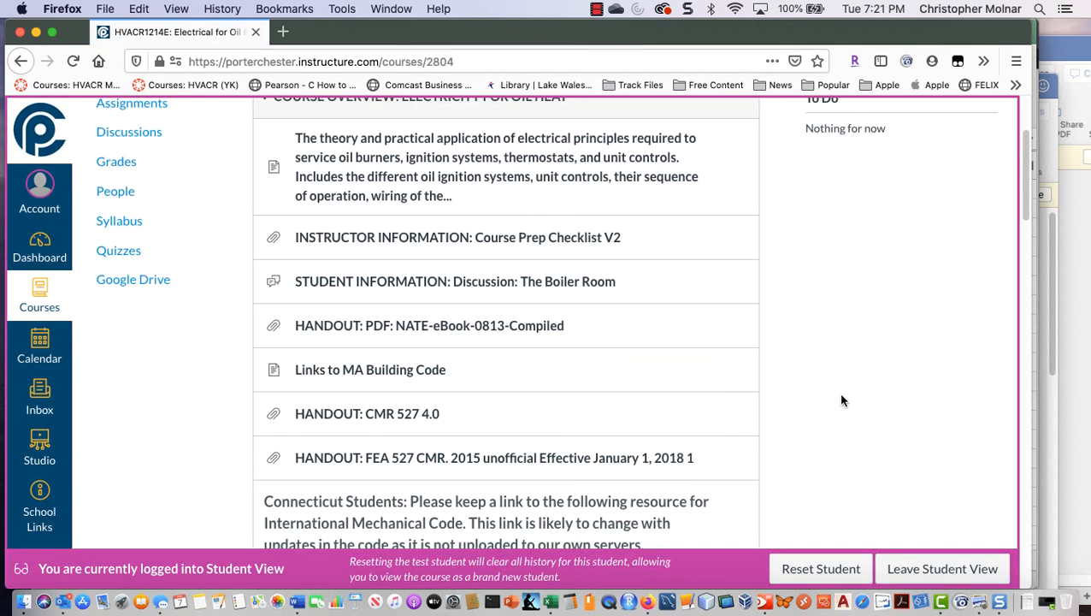
scroll(841, 400, "down", 10)
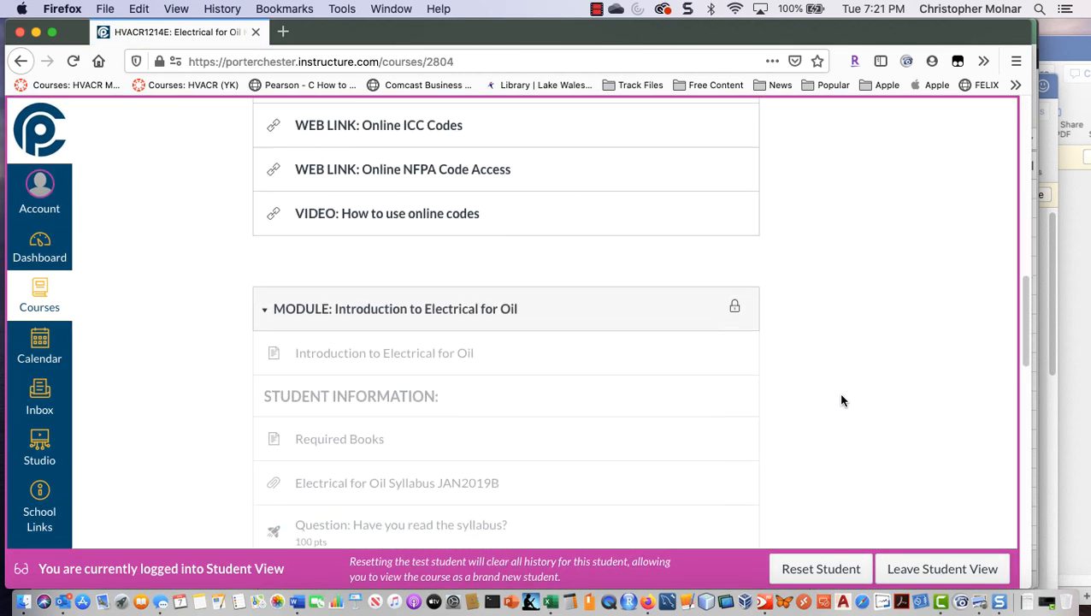
scroll(841, 400, "down", 10)
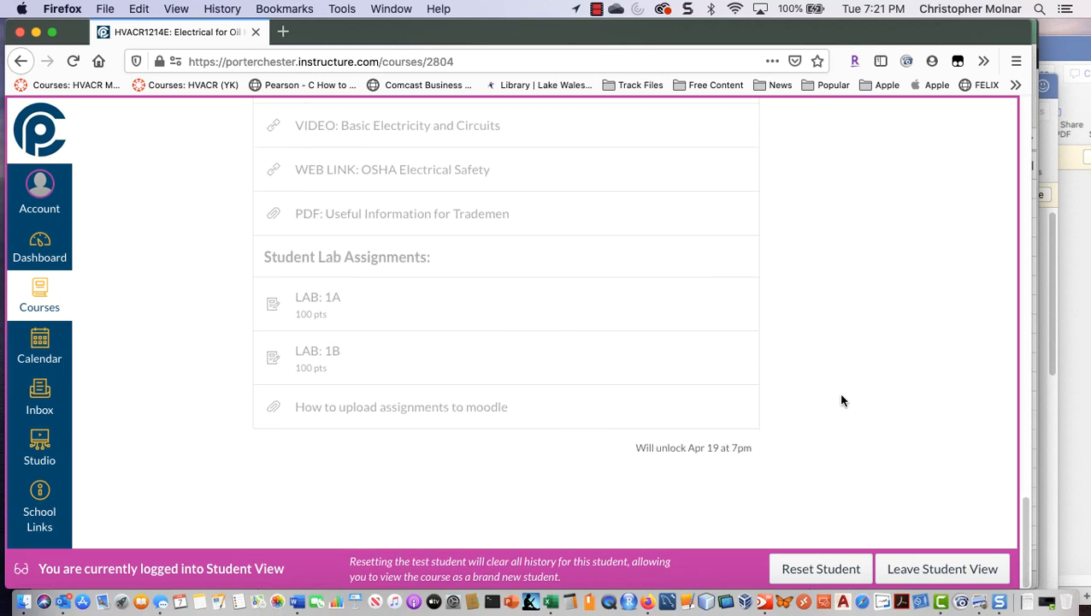
scroll(821, 431, "up", 10)
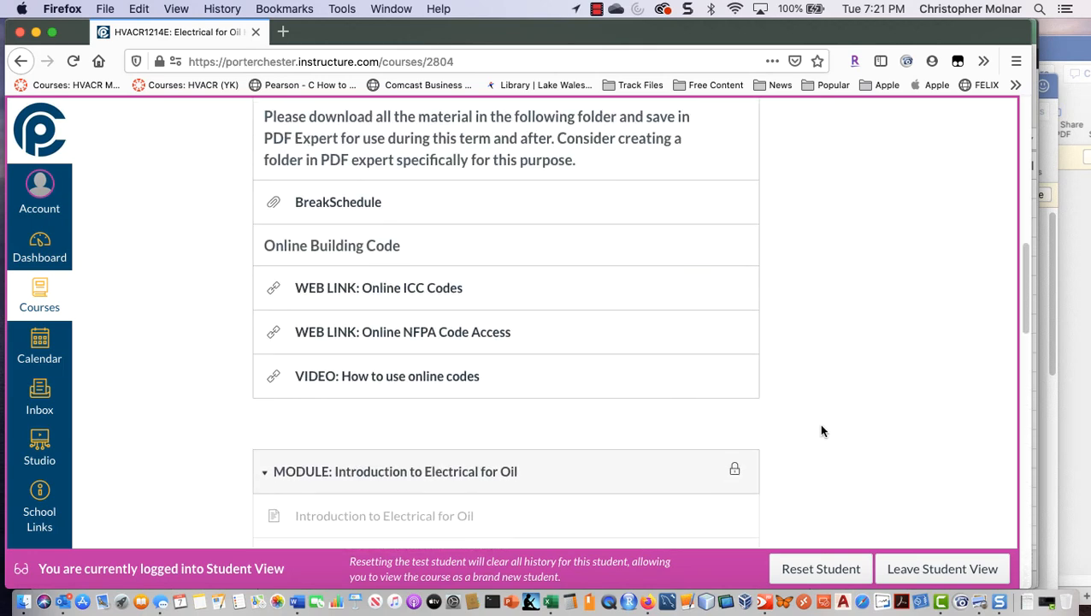
left_click(947, 568)
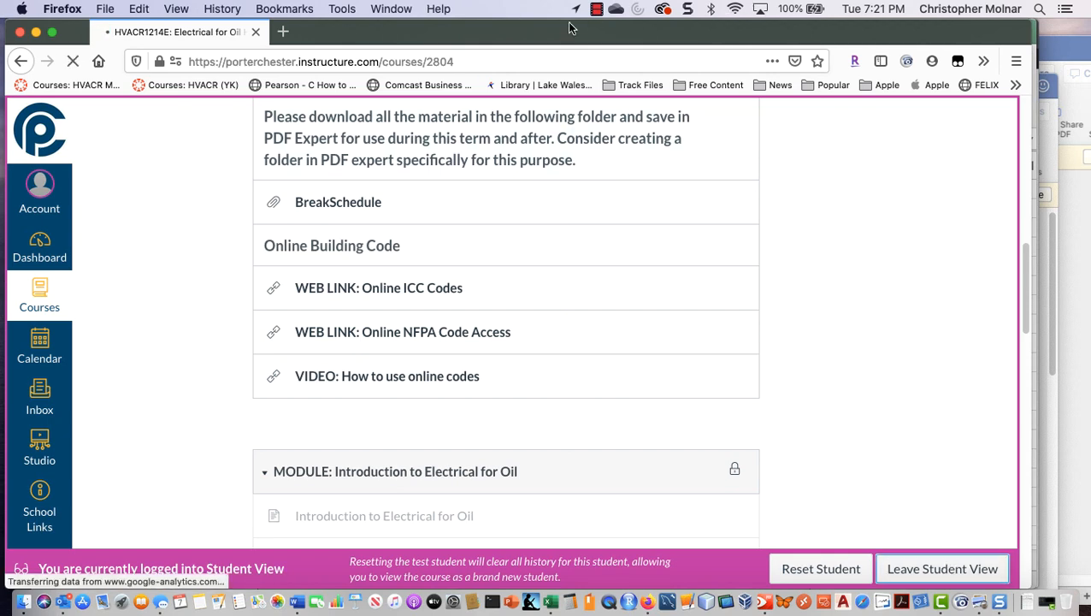
left_click(596, 10)
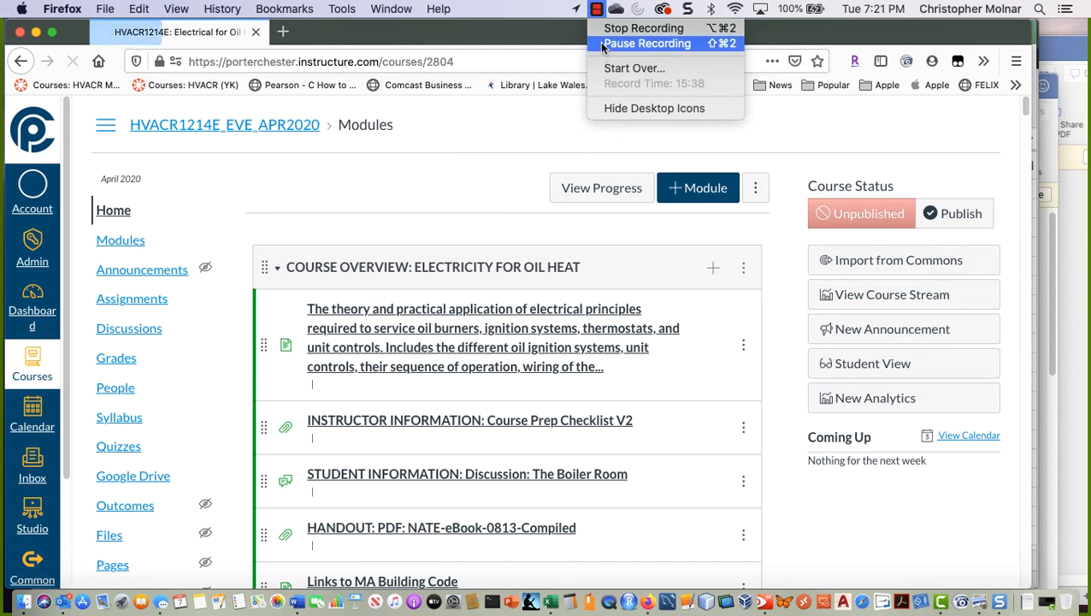